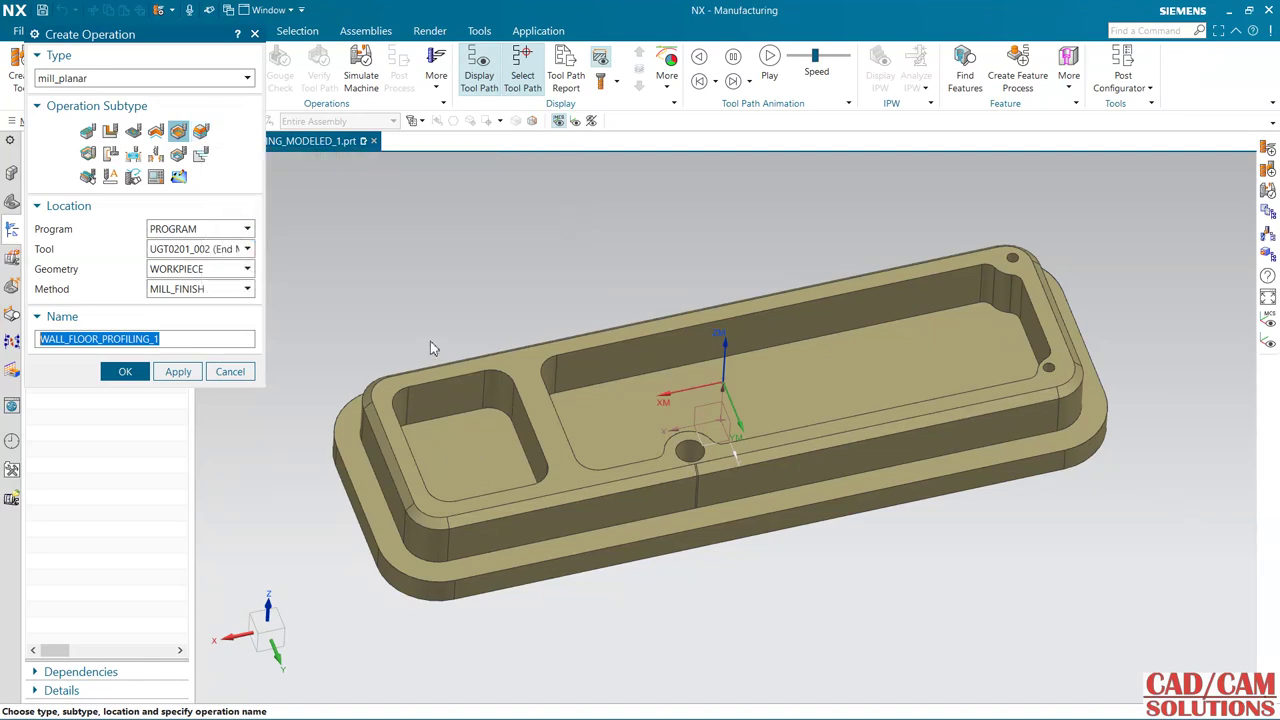
Discard the unfinished operation and show the Part Navigator's model history with its Chamfer feature.
middle_click_drag(430, 348, 402, 309)
left_click(226, 371)
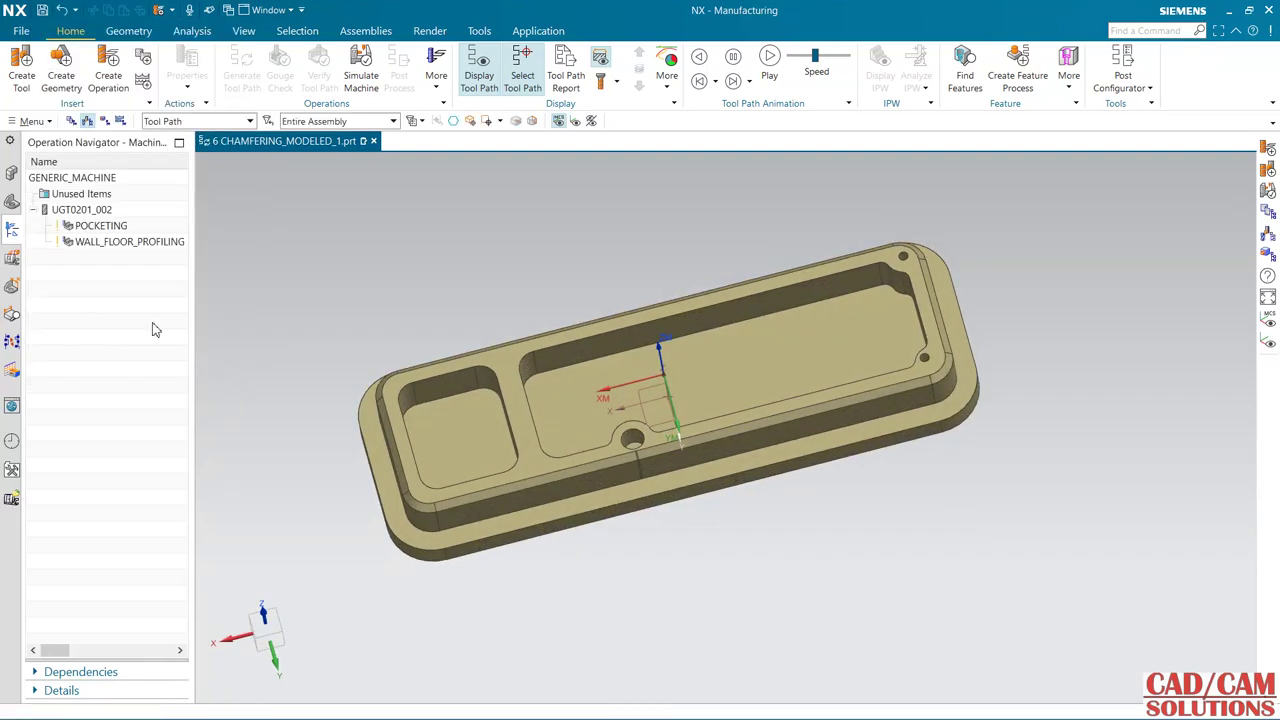
left_click(11, 202)
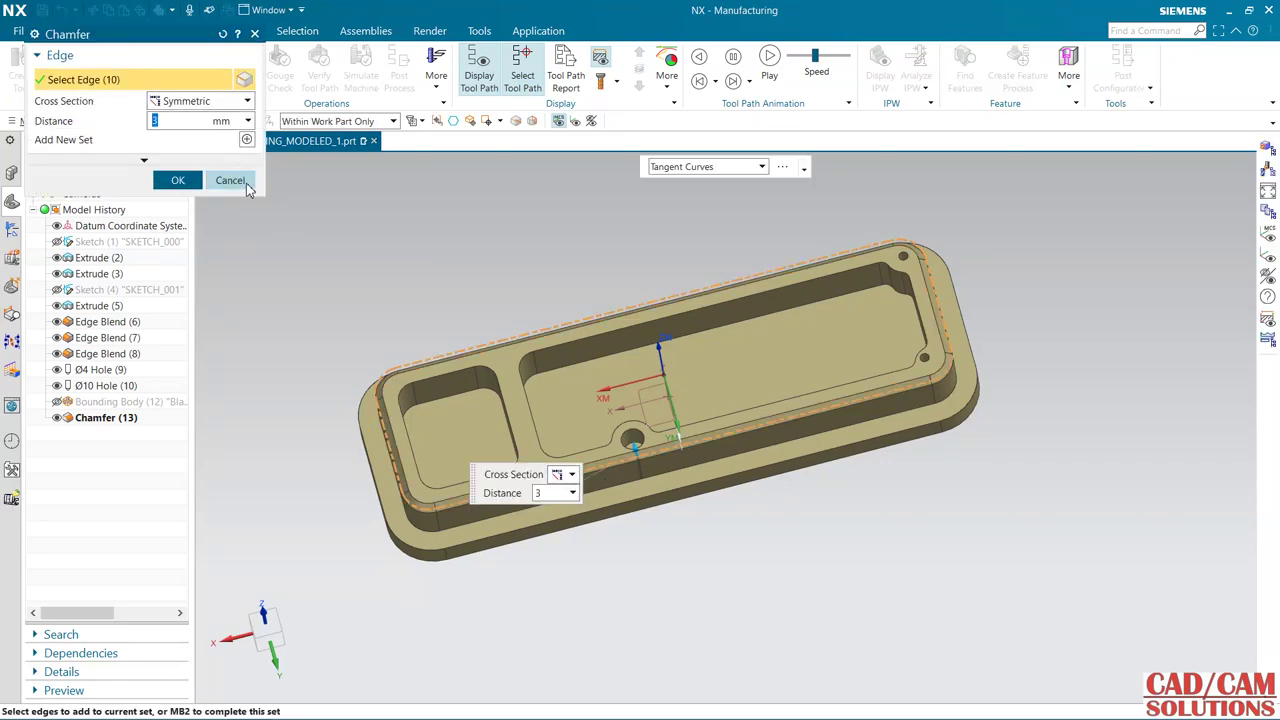
Close the 3 mm symmetric chamfer unchanged and return to the Operation Navigator.
left_click(230, 180)
middle_click_drag(514, 300, 370, 354)
left_click(11, 229)
scroll(373, 405, "up", 3)
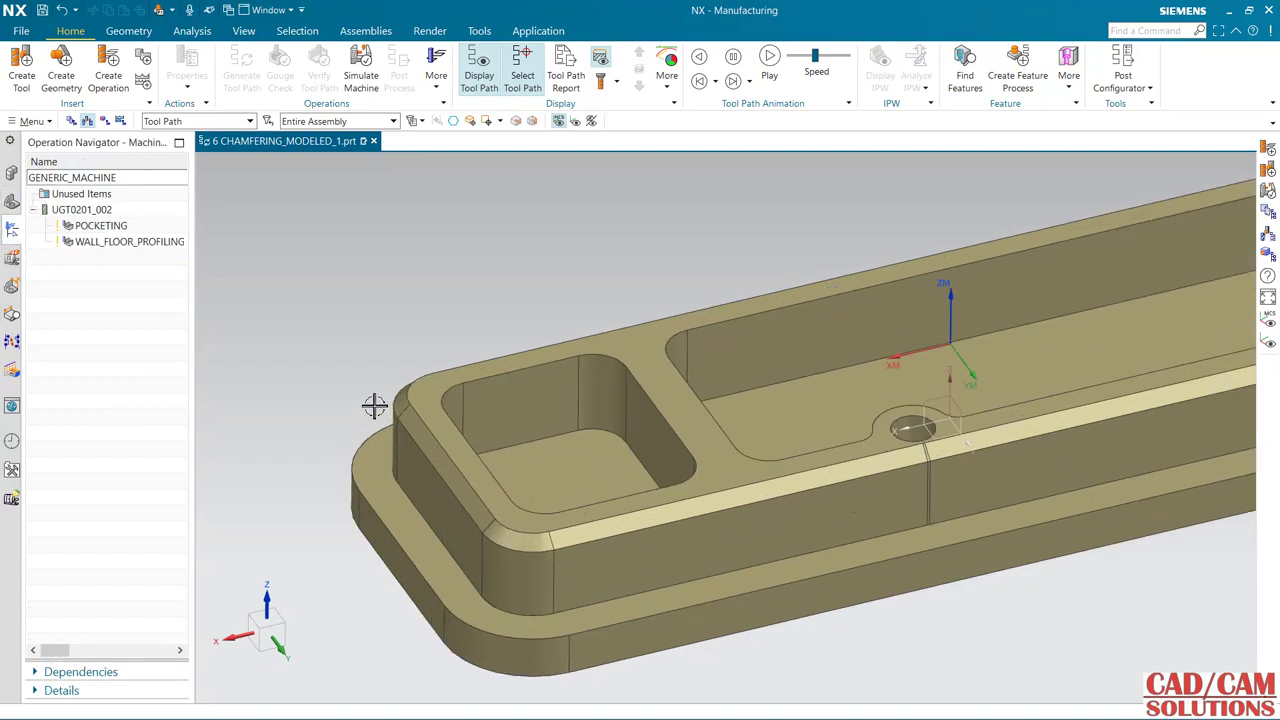
Create a CHAMFER_MILL tool of type mill_planar at location GENERIC_MACHINE.
left_click(21, 72)
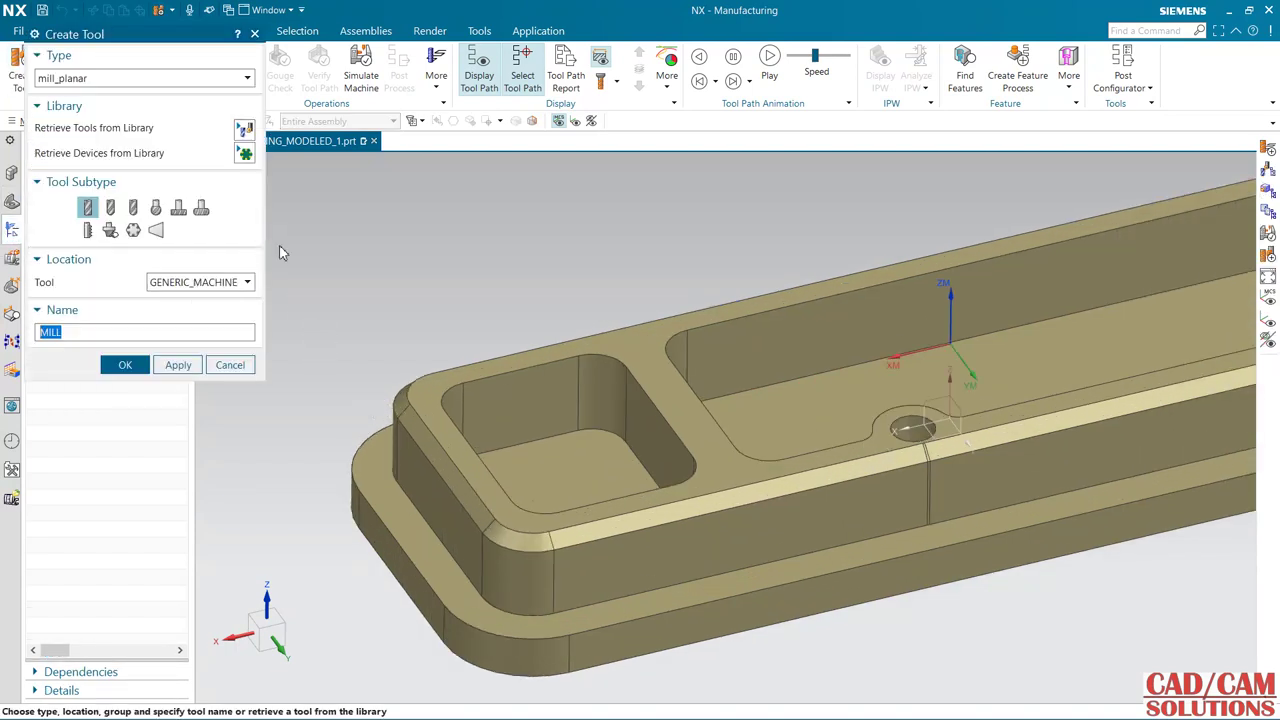
left_click(110, 209)
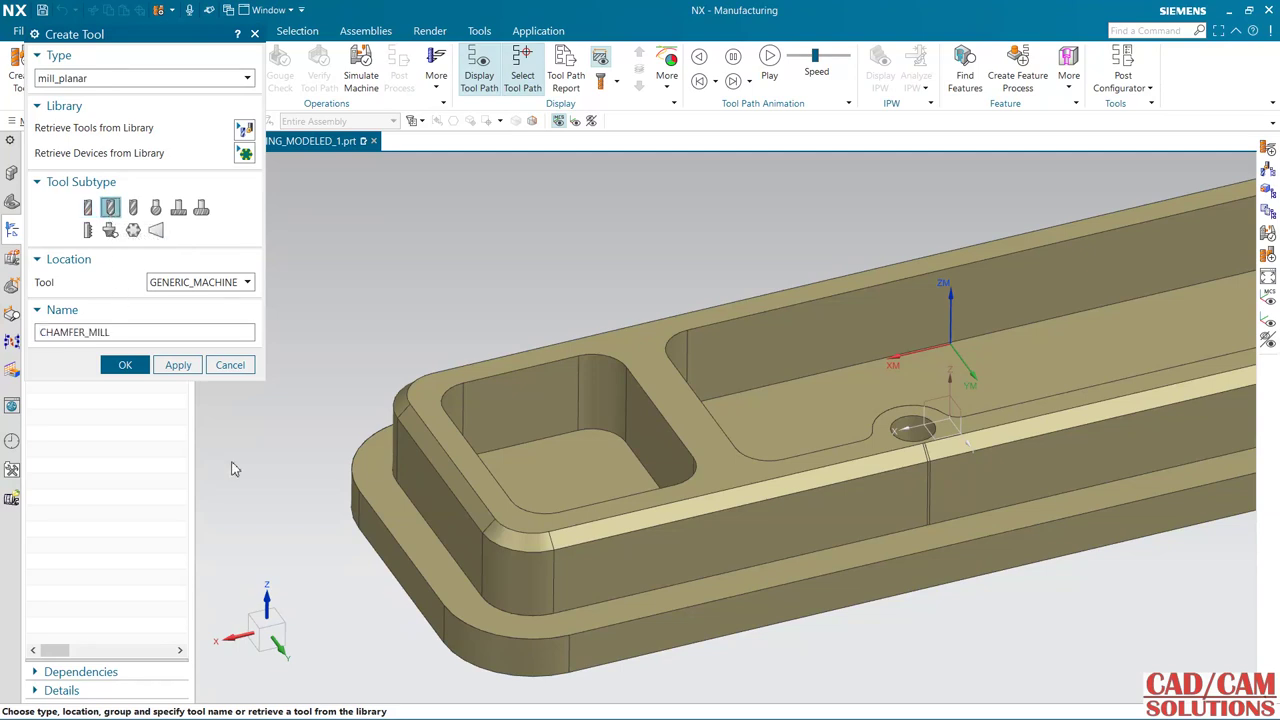
left_click(207, 283)
left_click(204, 296)
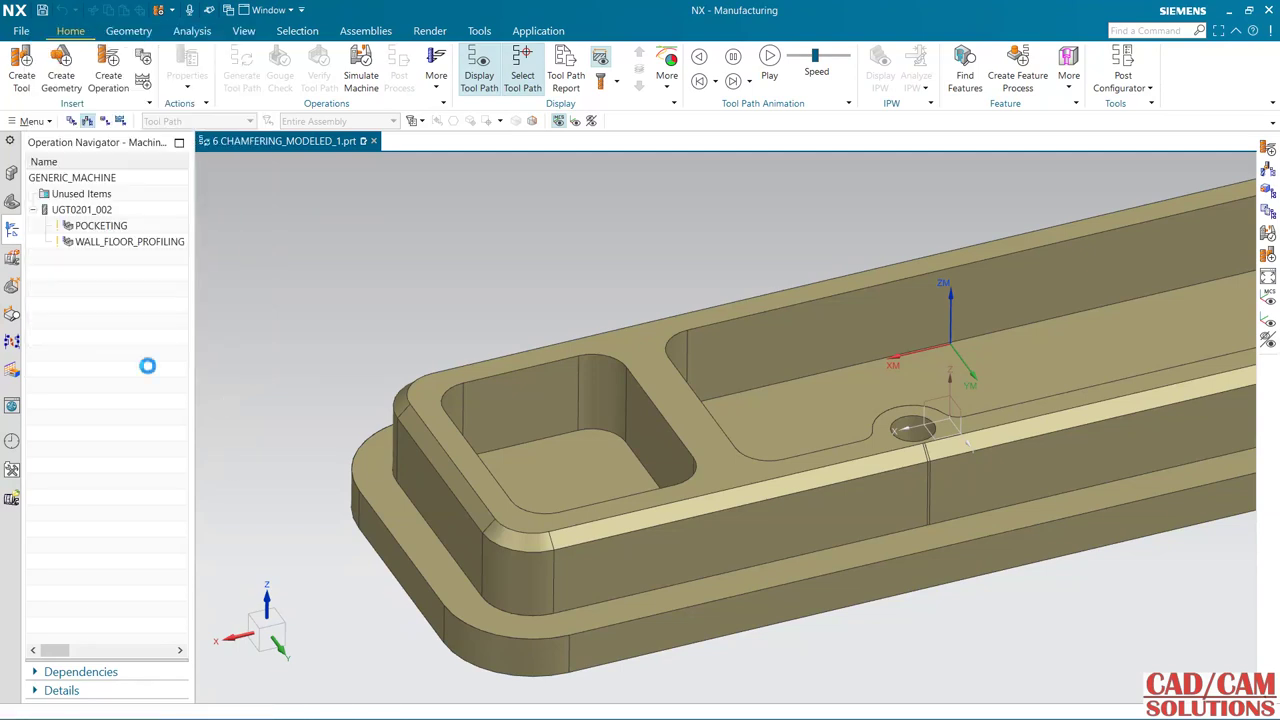
left_click(125, 365)
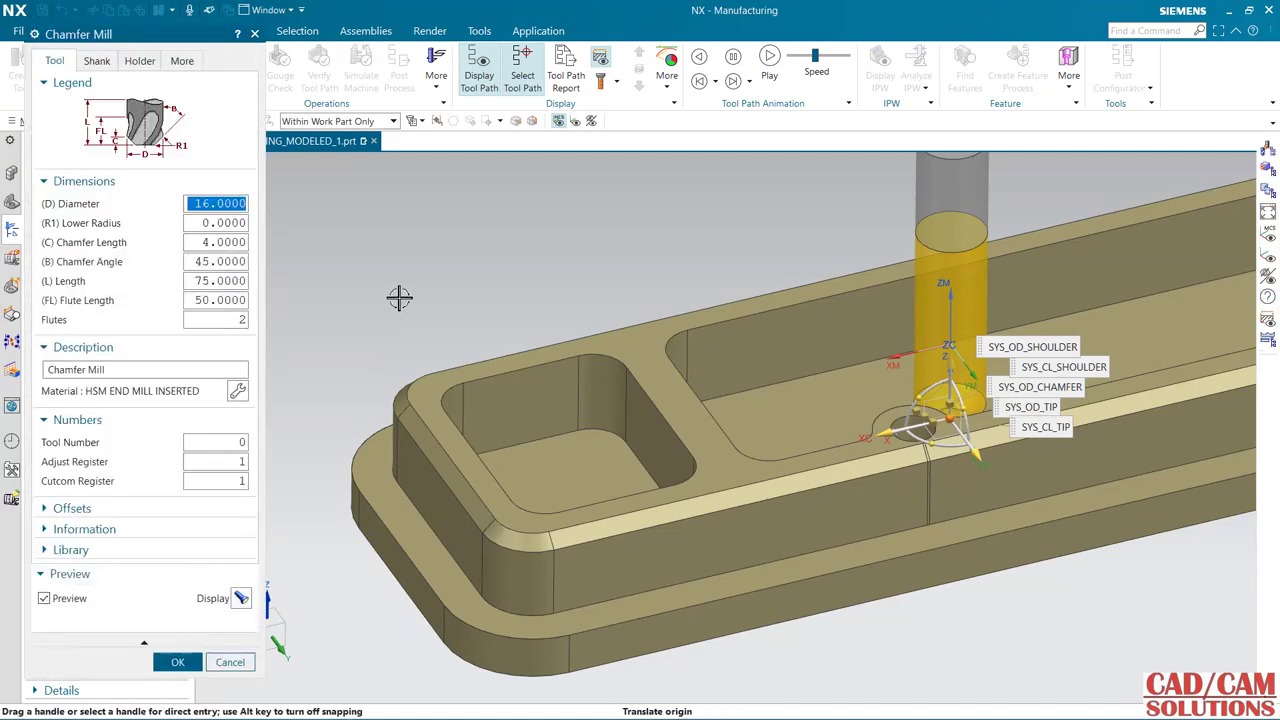
Position the tool preview against the part's top left corner edge.
left_click(417, 398)
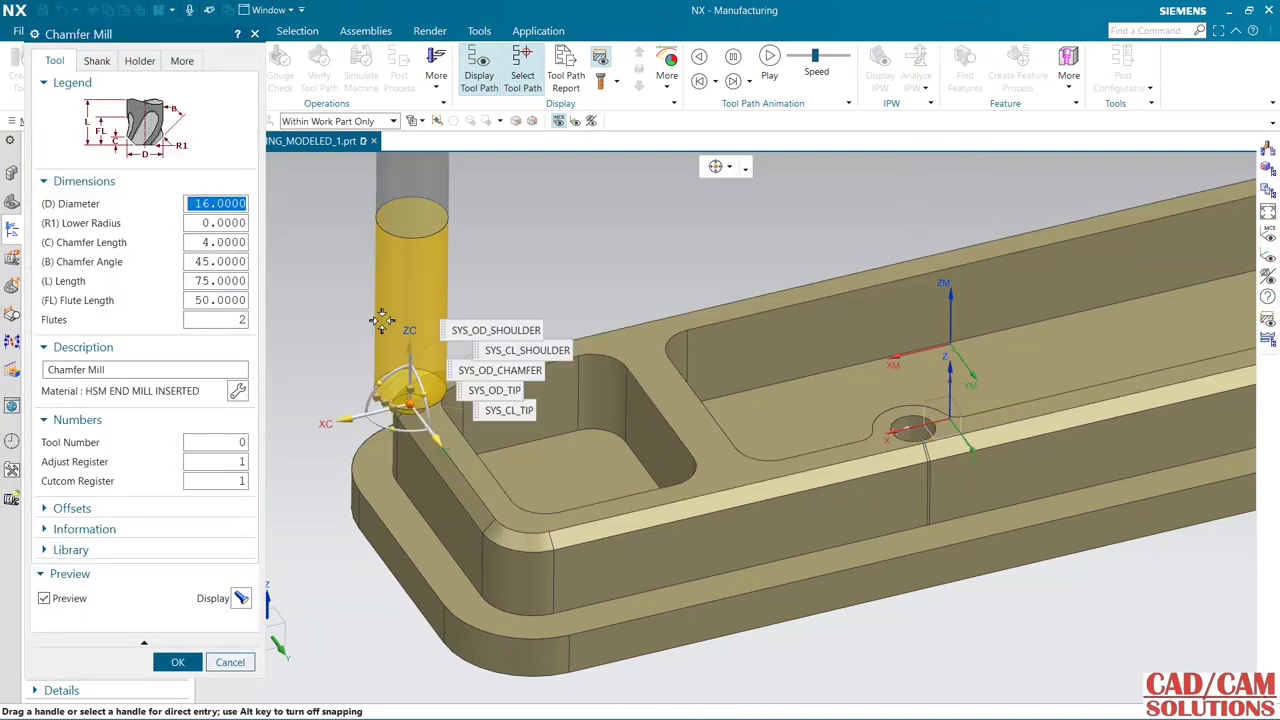
middle_click_drag(366, 300, 410, 340)
scroll(414, 343, "up", 5)
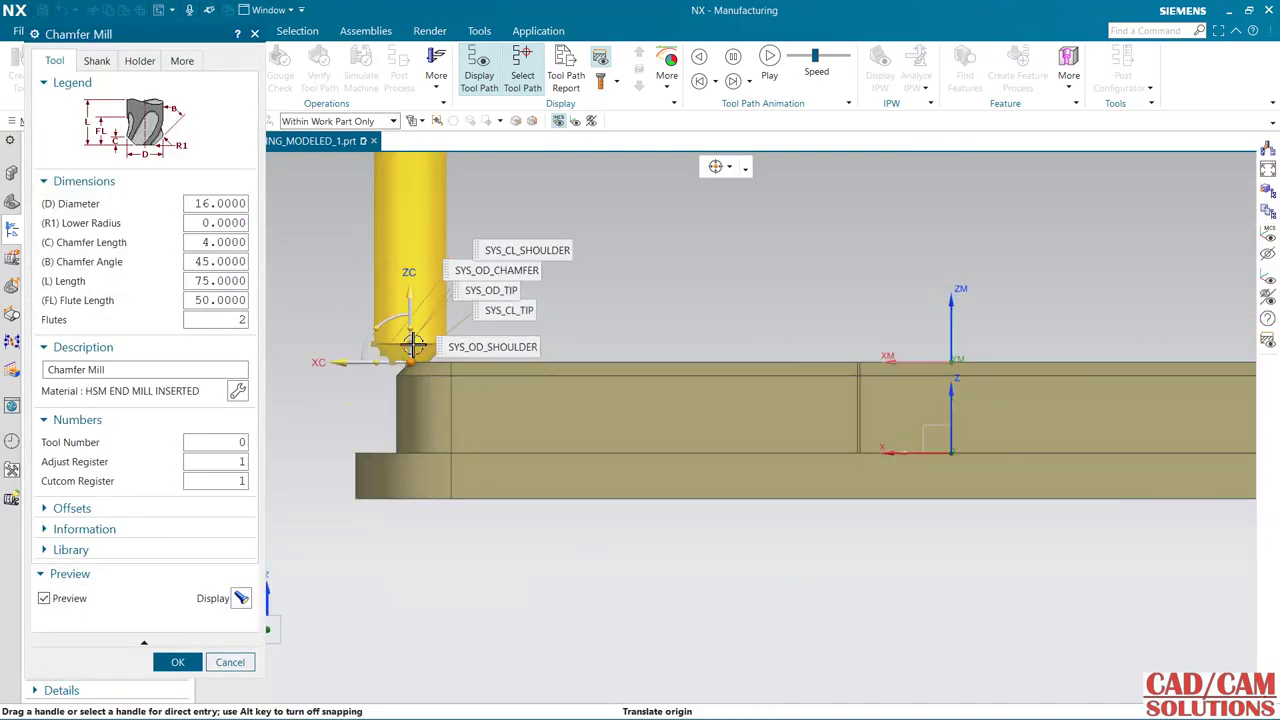
left_click_drag(390, 374, 351, 380)
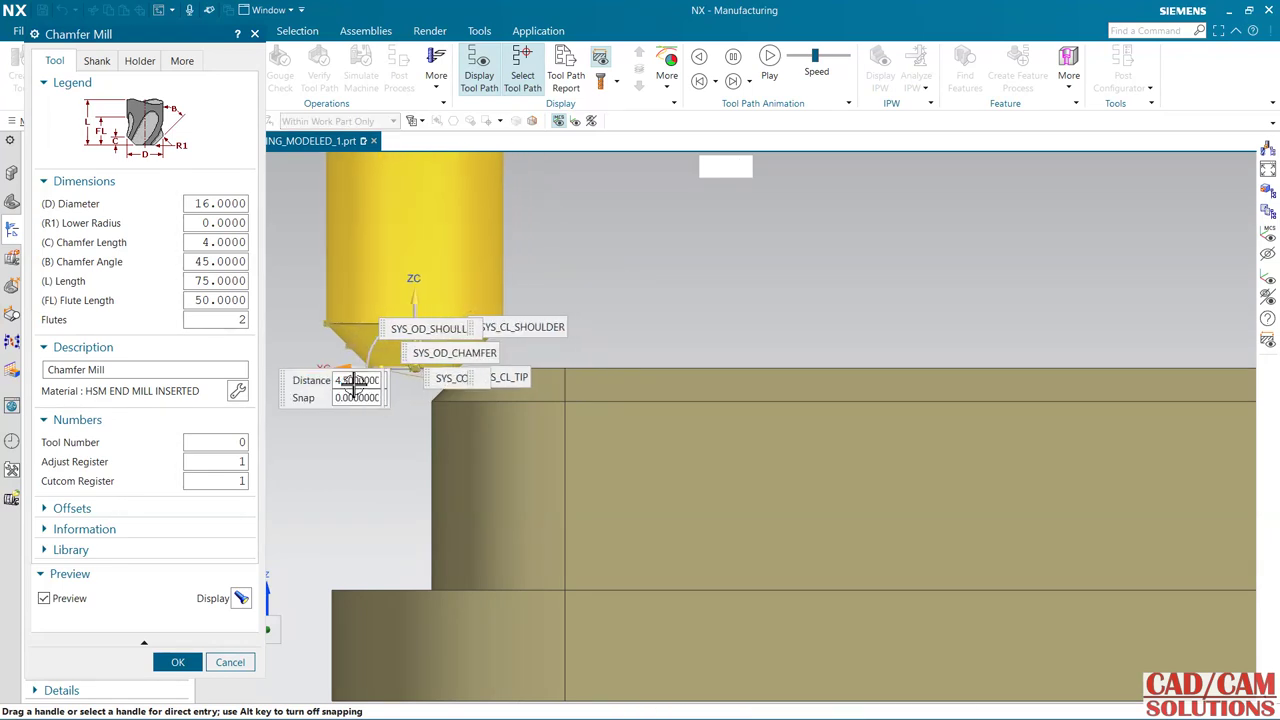
left_click_drag(417, 308, 414, 329)
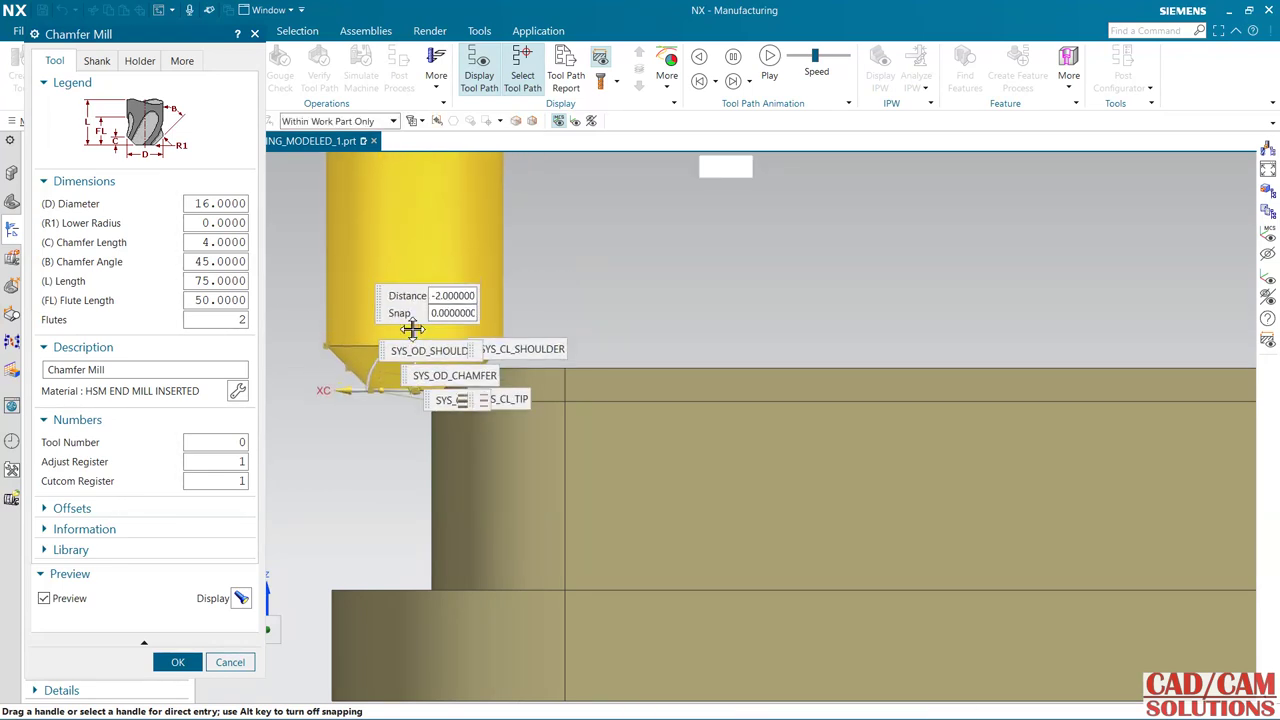
scroll(343, 380, "up", 4)
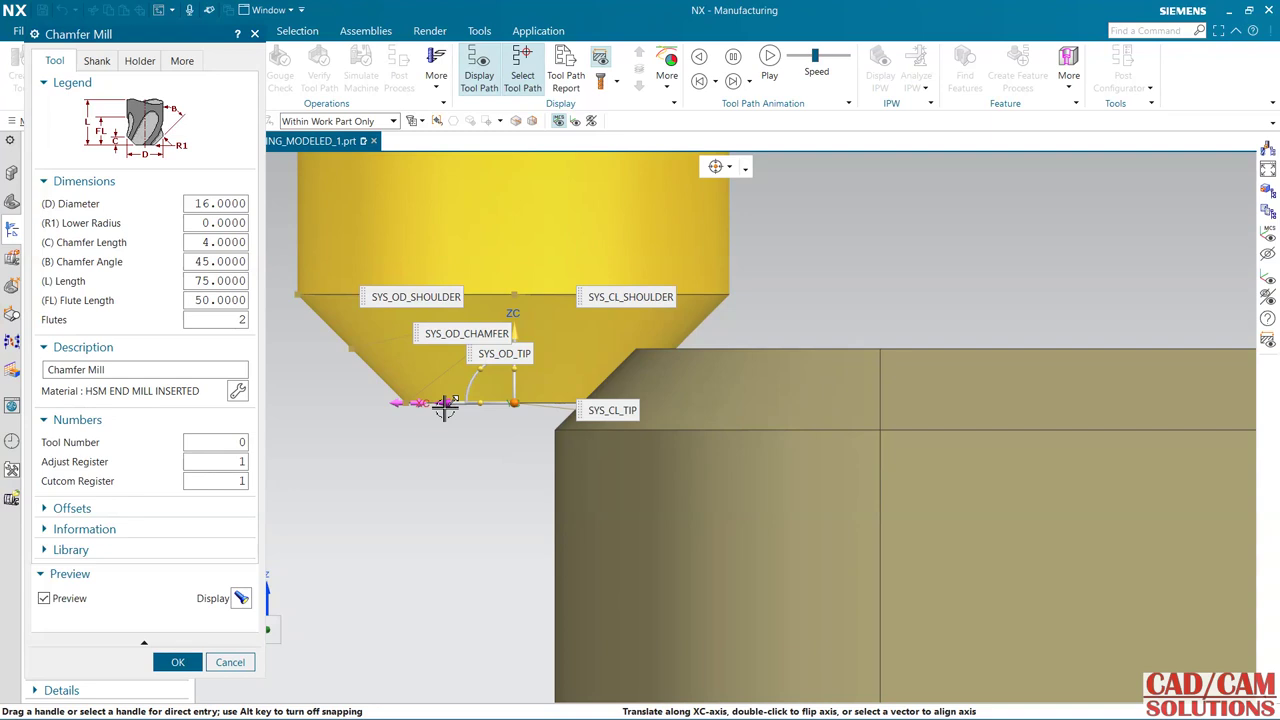
left_click_drag(443, 404, 420, 420)
scroll(513, 529, "down", 1)
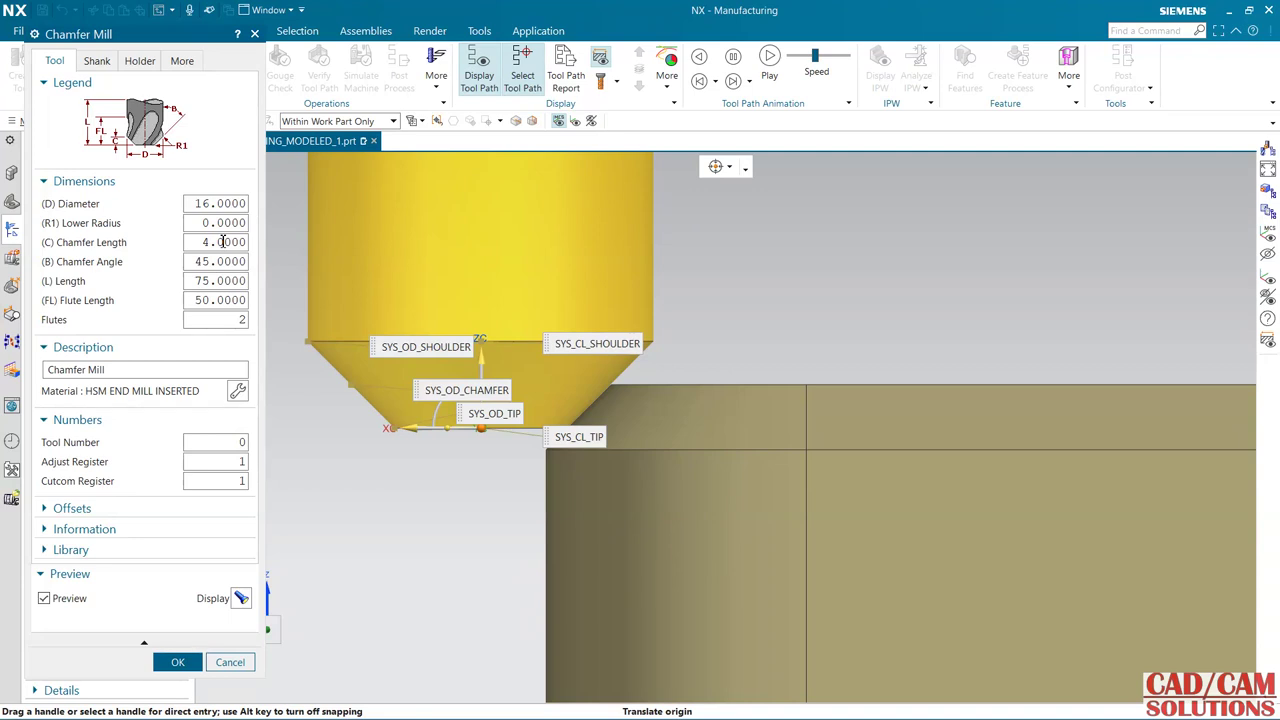
Set chamfer length 5, overall length 65 and flute length 40.
double_click(222, 242)
type("5.0")
key("Return")
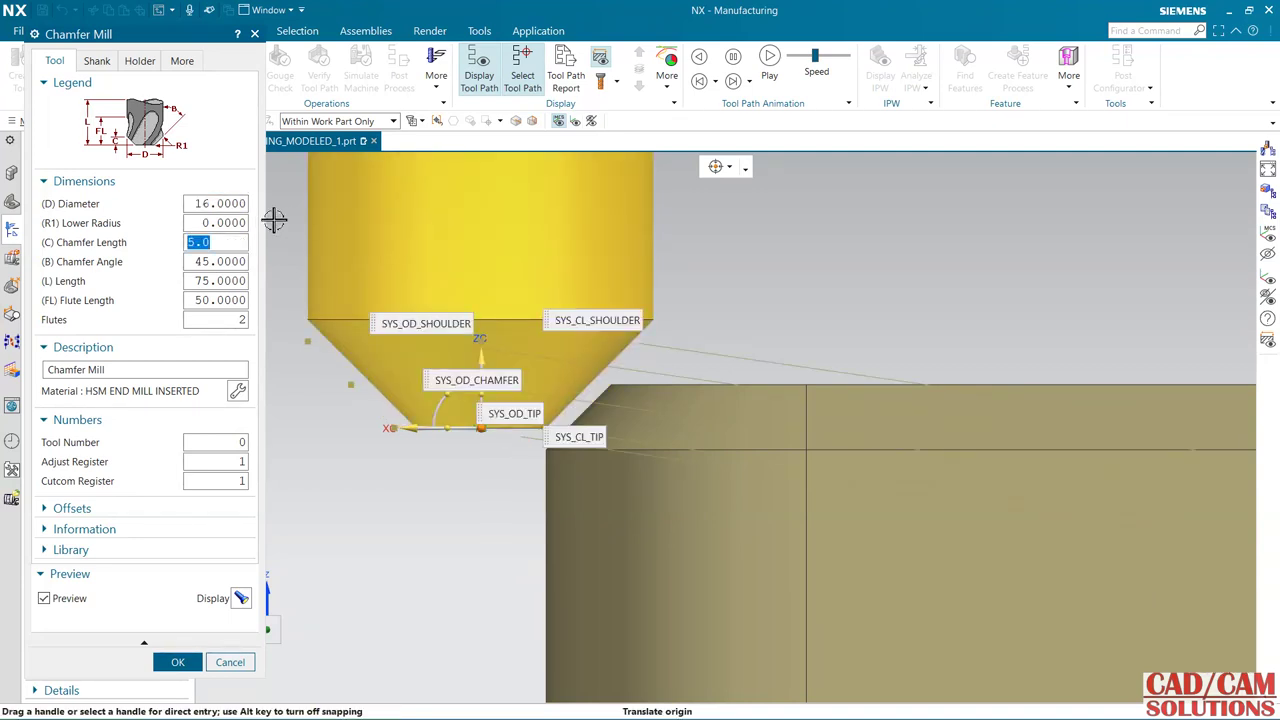
double_click(217, 281)
type("65")
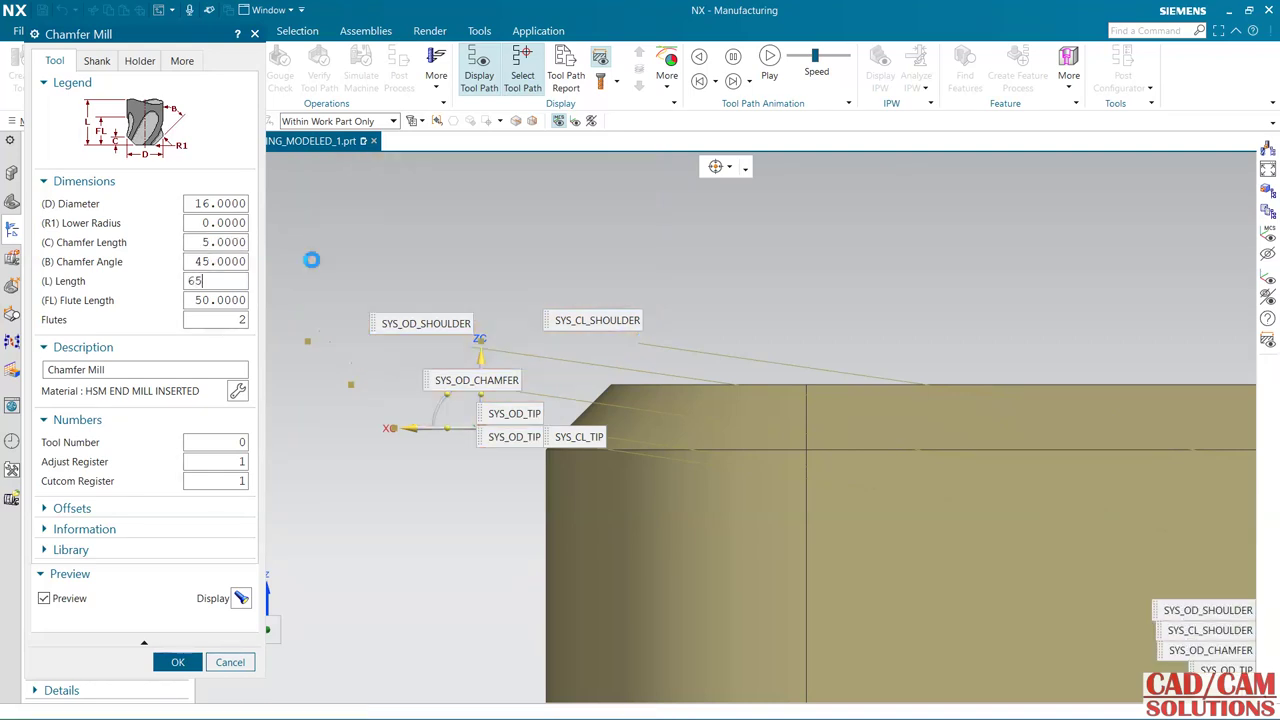
key("Return")
double_click(216, 305)
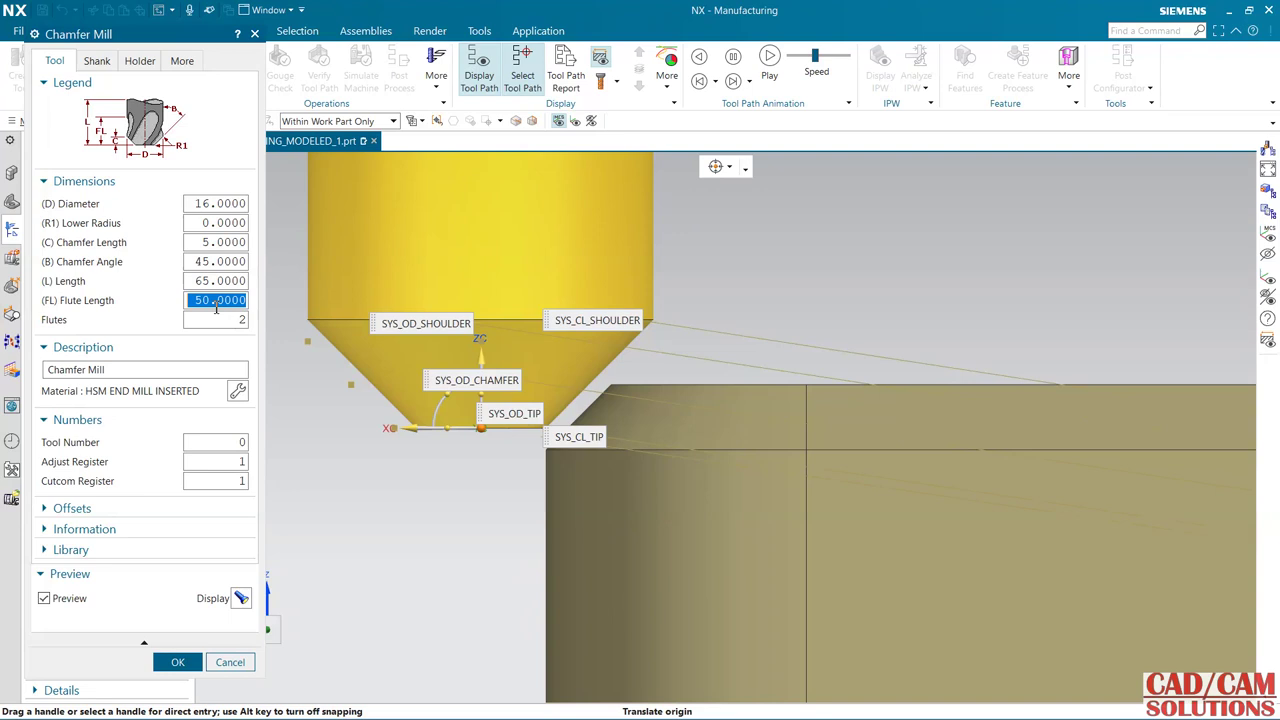
type("40")
key("Return")
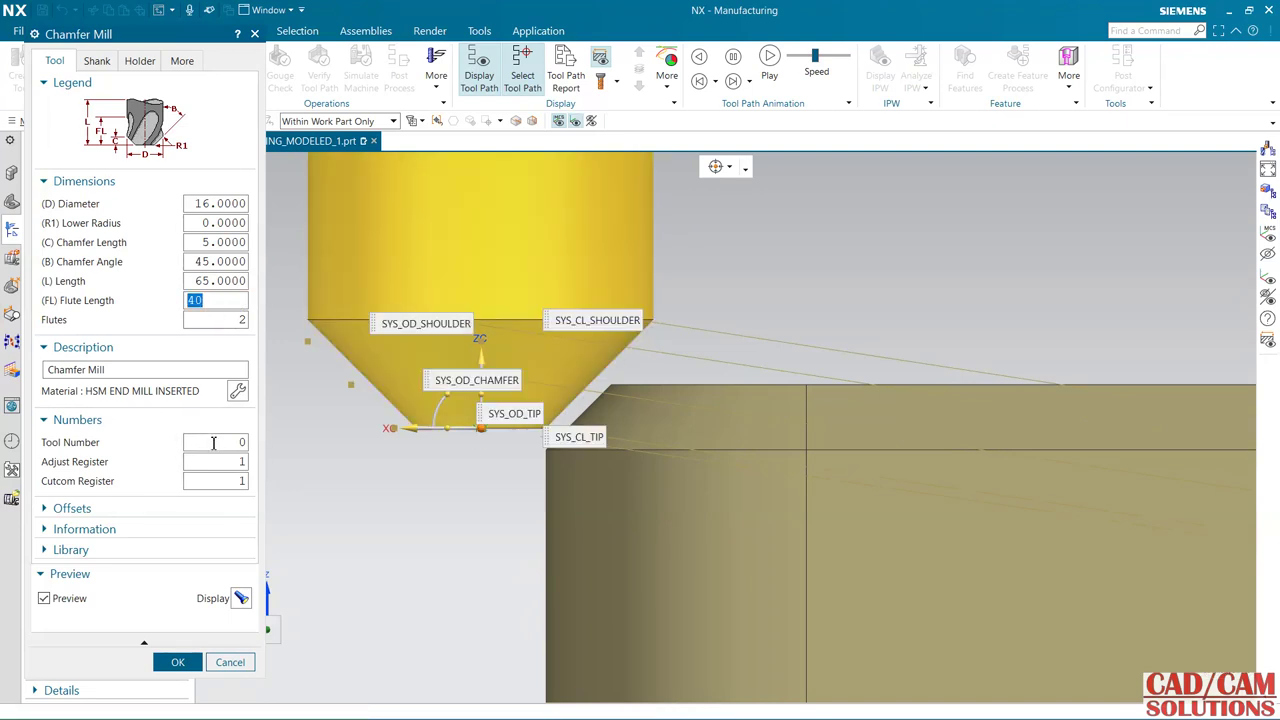
Set the tool number, adjust register and cutcom register all to 2.
double_click(213, 442)
type("2")
key("Return")
double_click(230, 462)
type("2")
double_click(233, 481)
type("2")
scroll(400, 470, "down", 5)
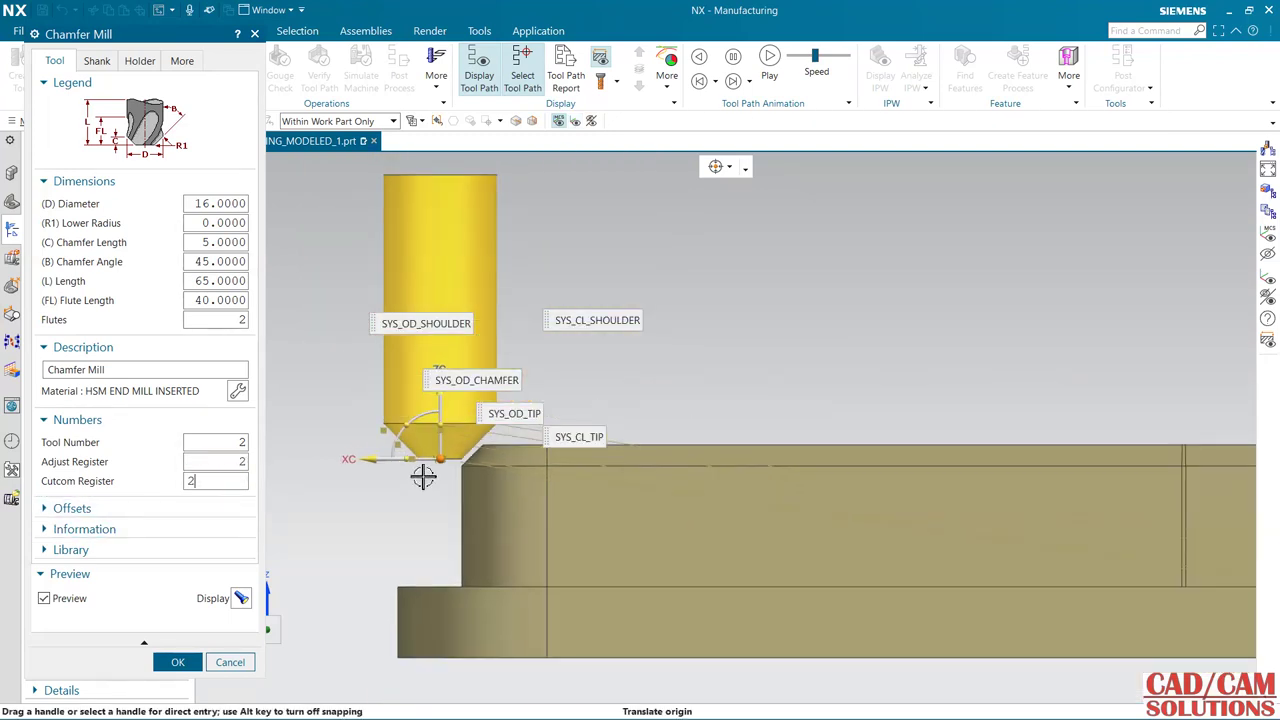
Load holder HLD001_00006 (Medium compression) from the Milling_Drilling library onto the tool.
left_click(140, 61)
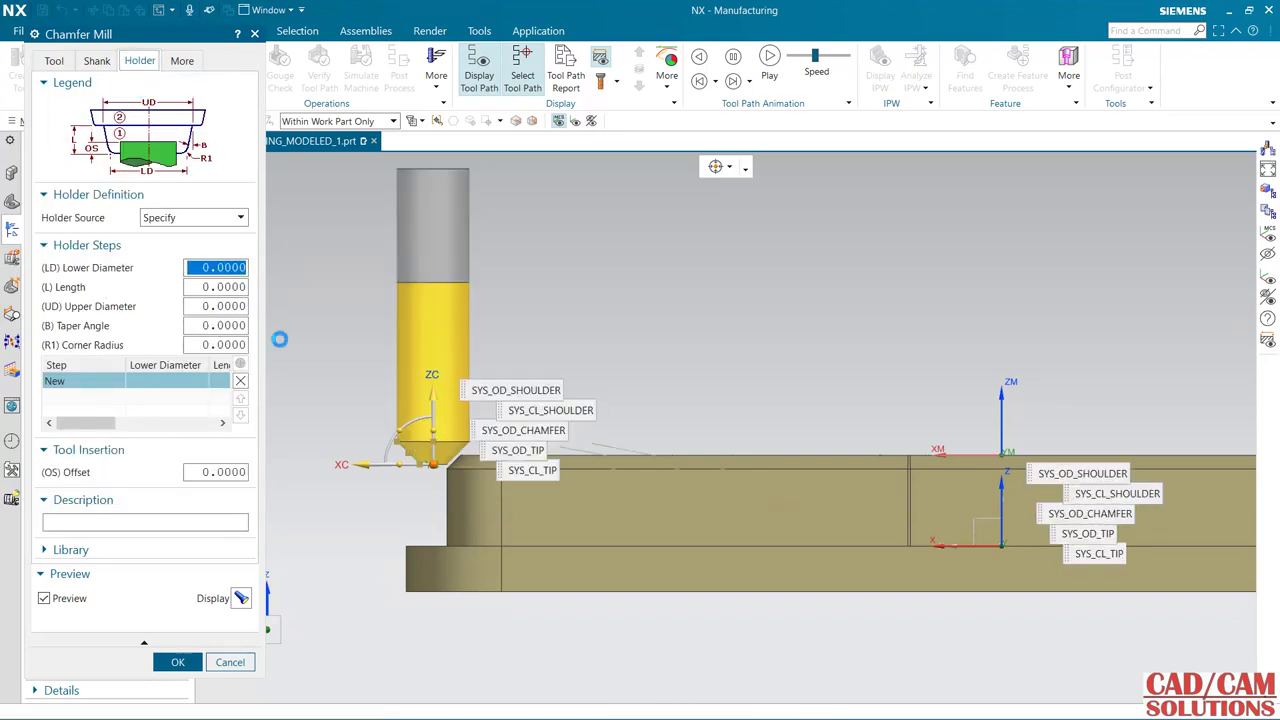
left_click(169, 551)
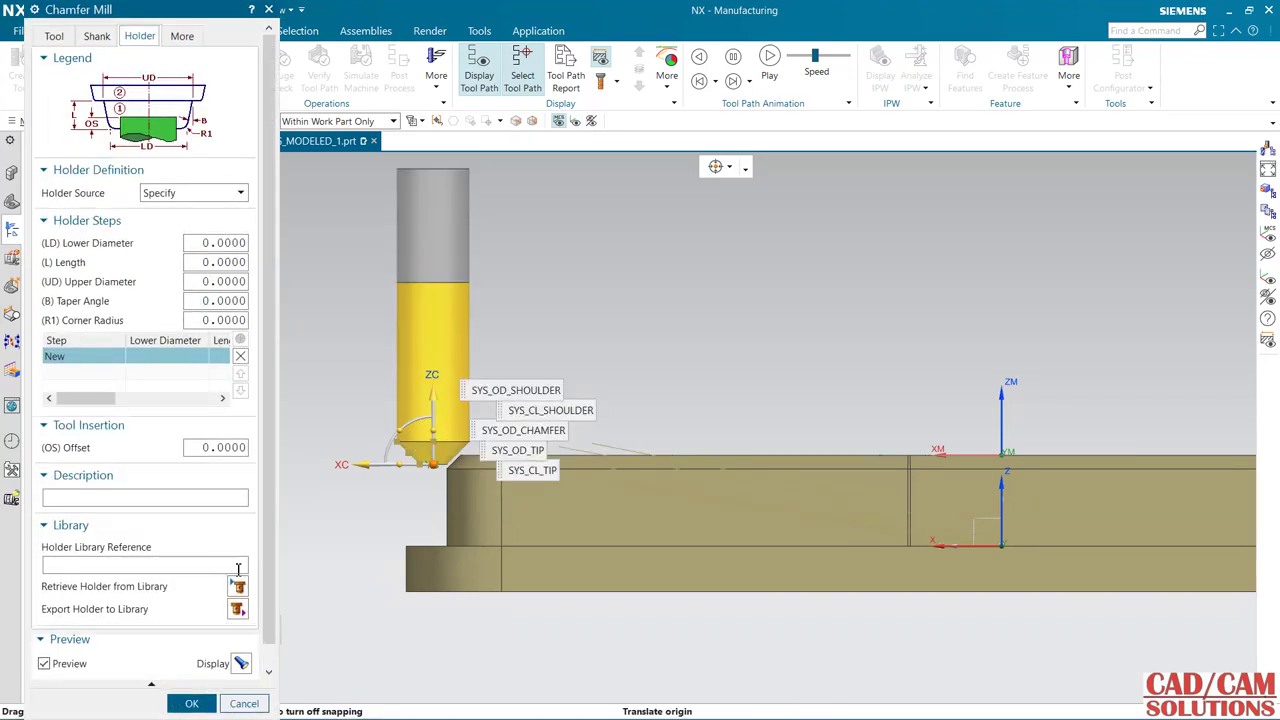
left_click(239, 588)
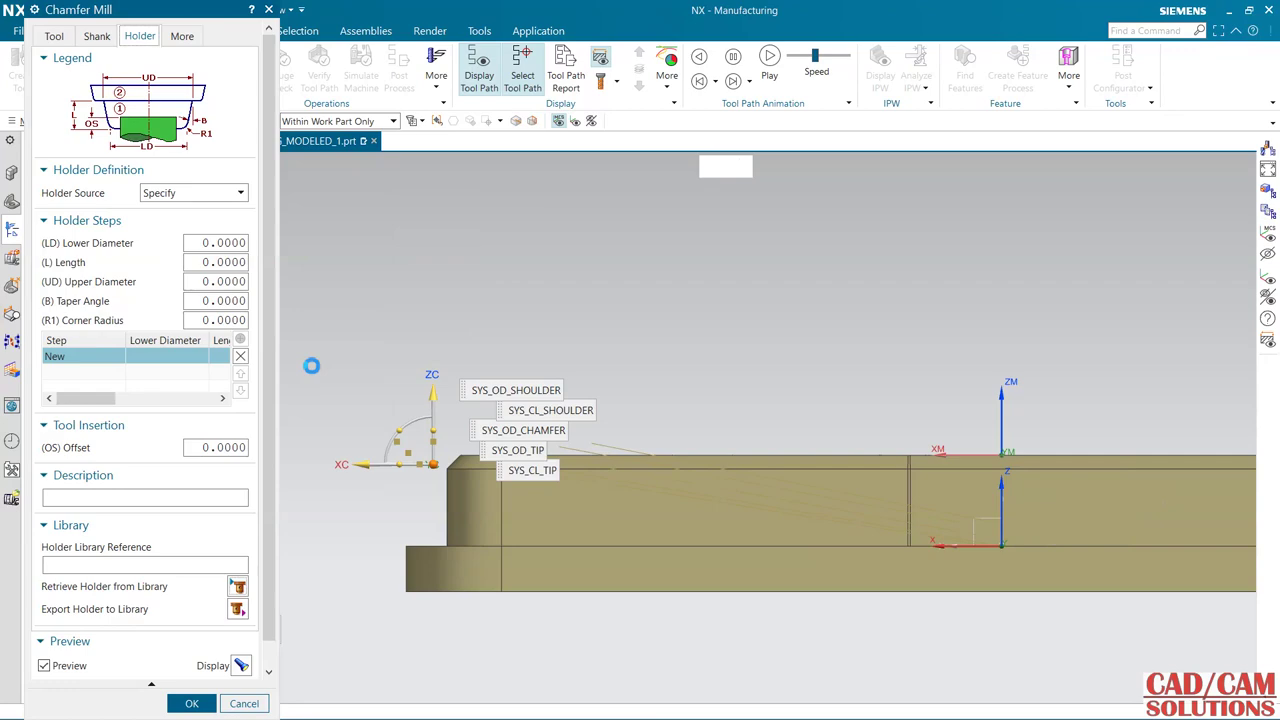
double_click(92, 70)
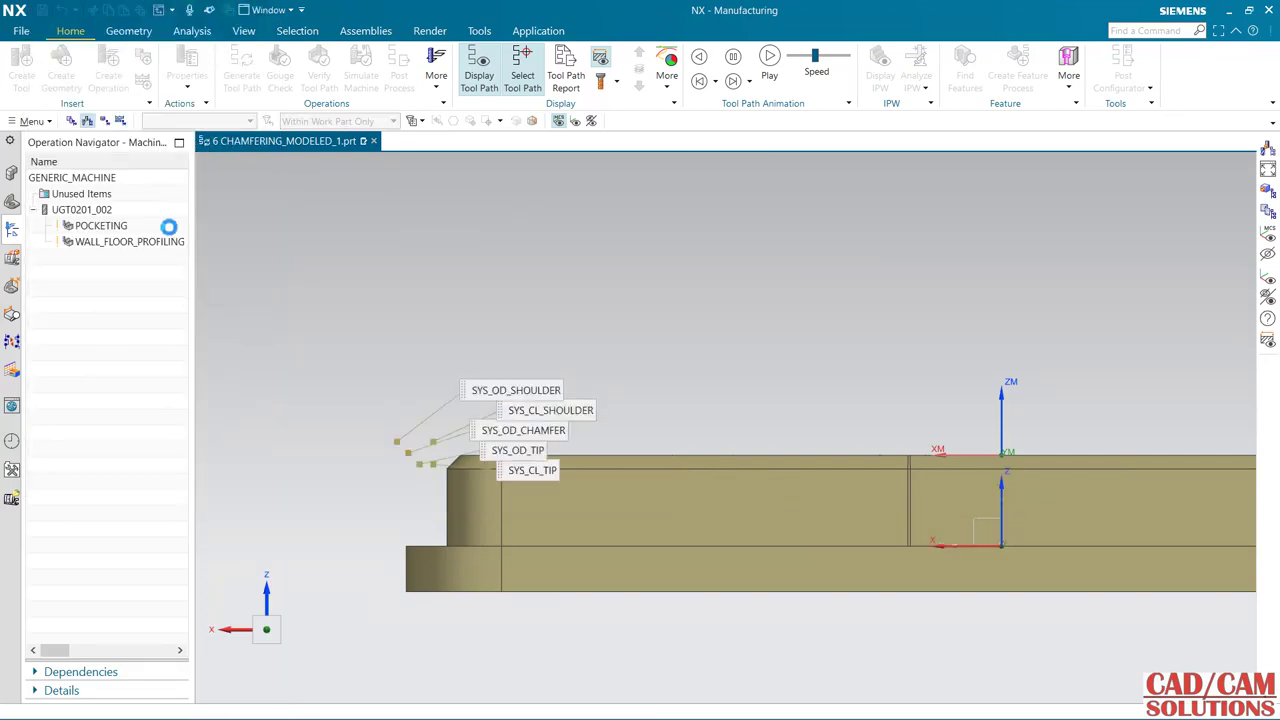
left_click(122, 291)
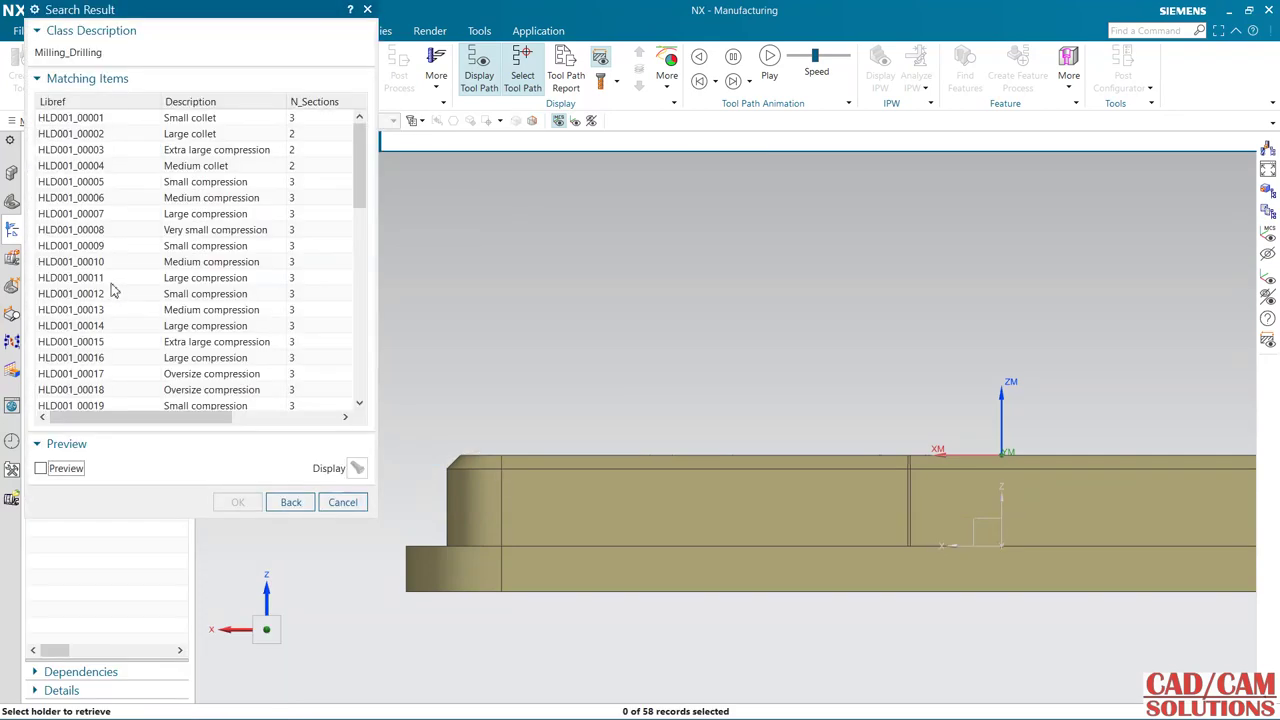
left_click(182, 200)
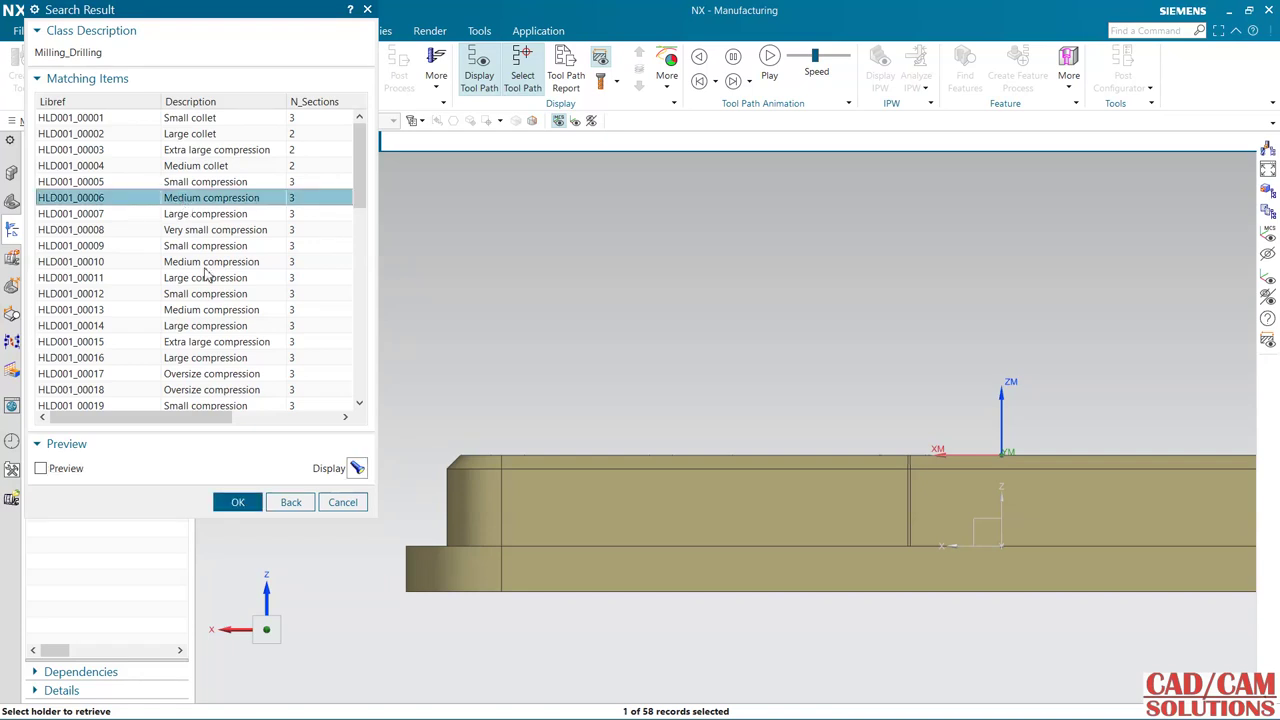
left_click(236, 501)
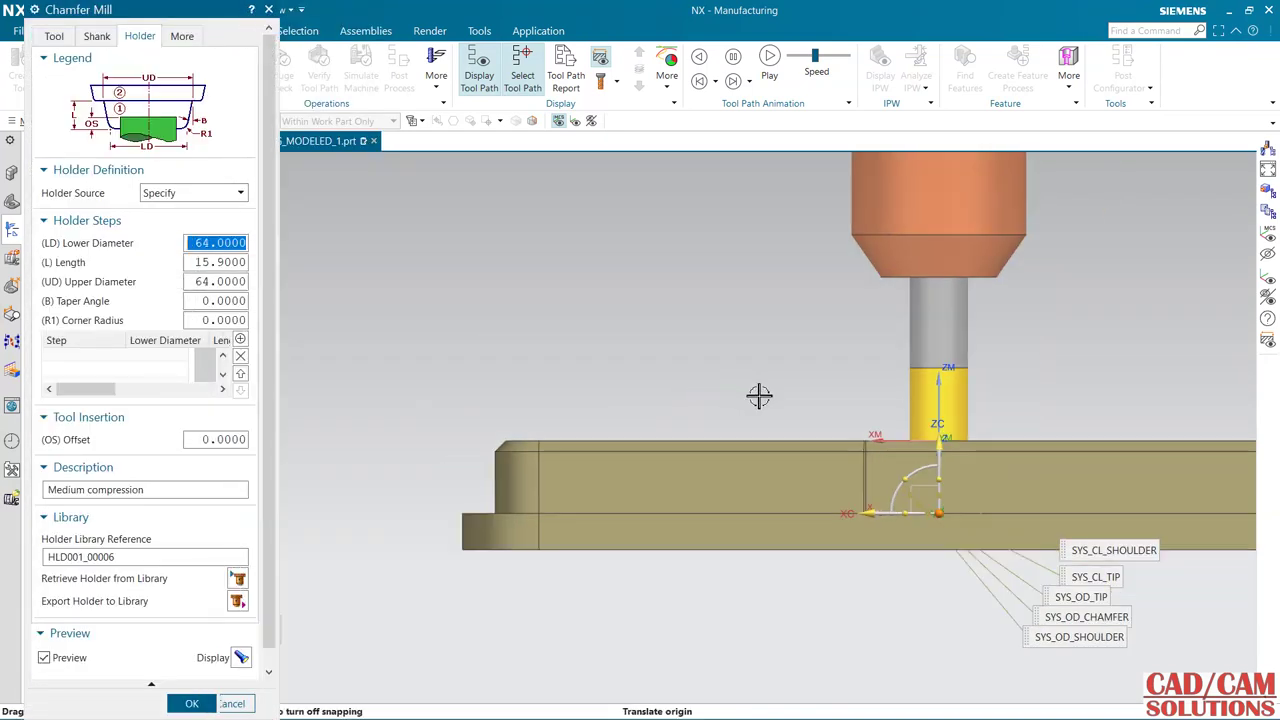
Finish the chamfer mill so it is listed under GENERIC_MACHINE.
middle_click_drag(779, 407, 750, 500)
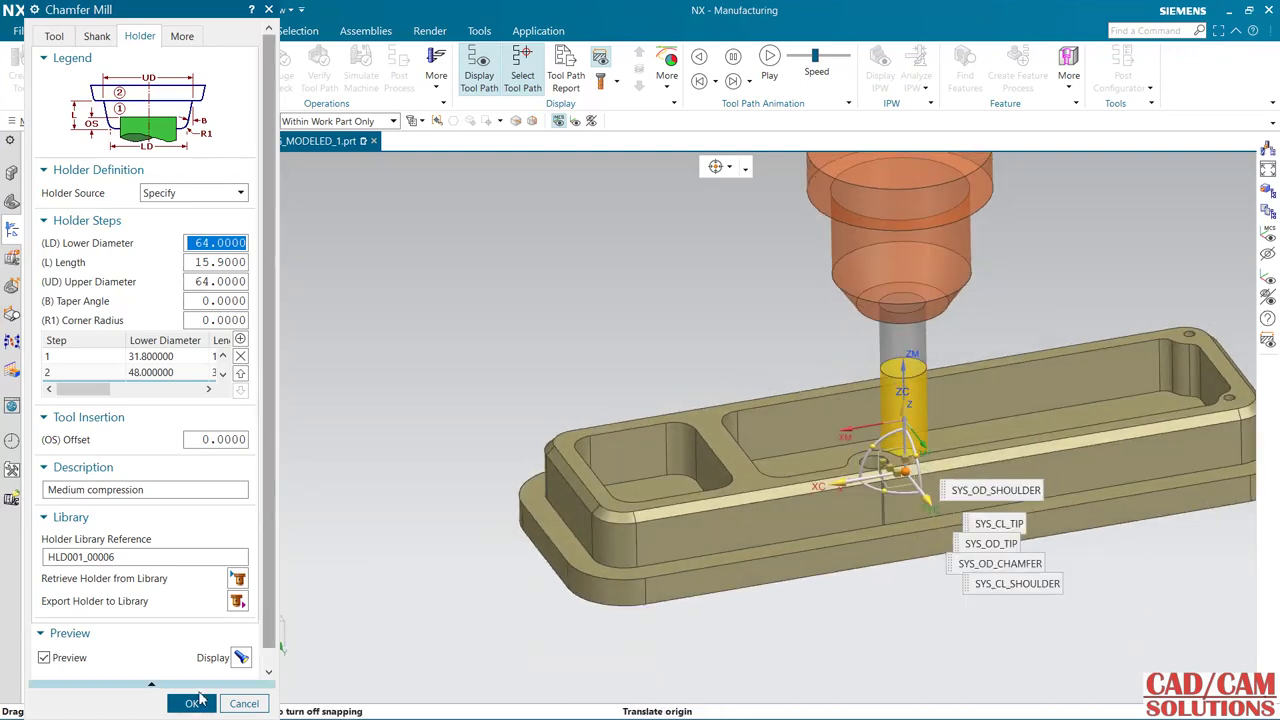
left_click(192, 706)
middle_click_drag(400, 389, 366, 363)
Add a Cuts 3D Modeled Chamfers operation under PROGRAM using tool CHAMFER_MILL and geometry WORKPIECE.
scroll(885, 393, "up", 2)
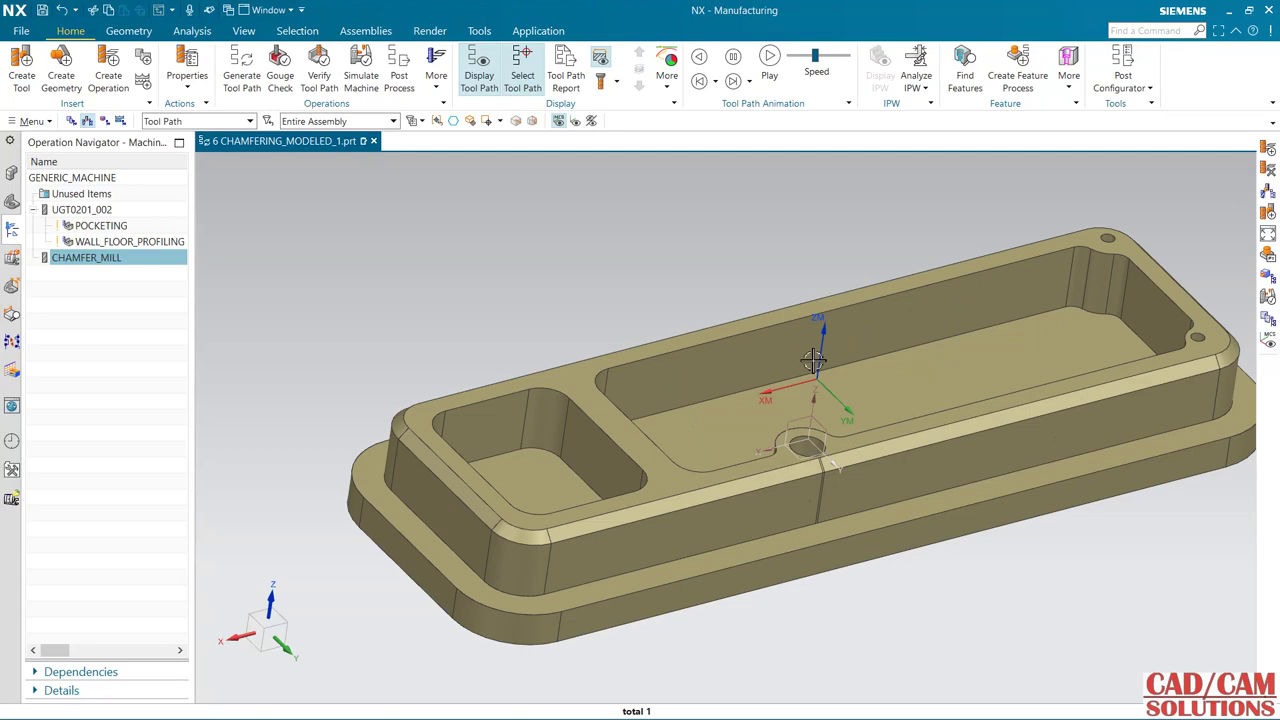
left_click(110, 78)
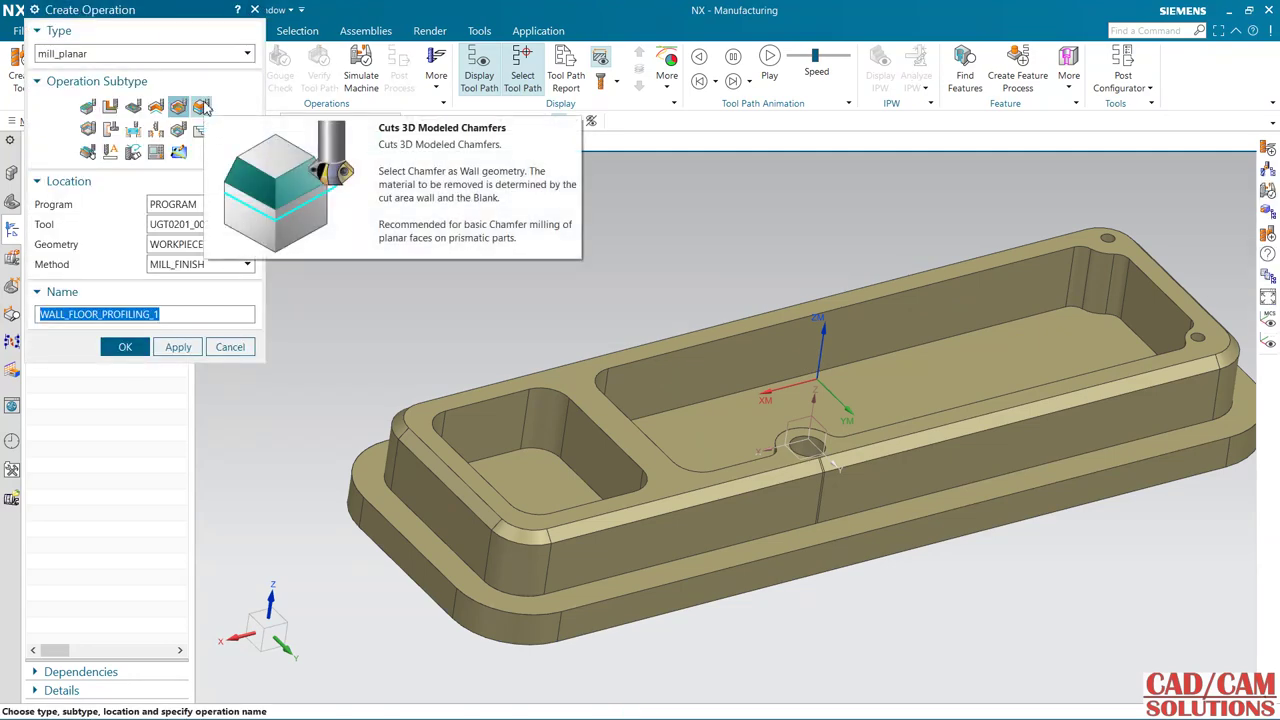
left_click(201, 106)
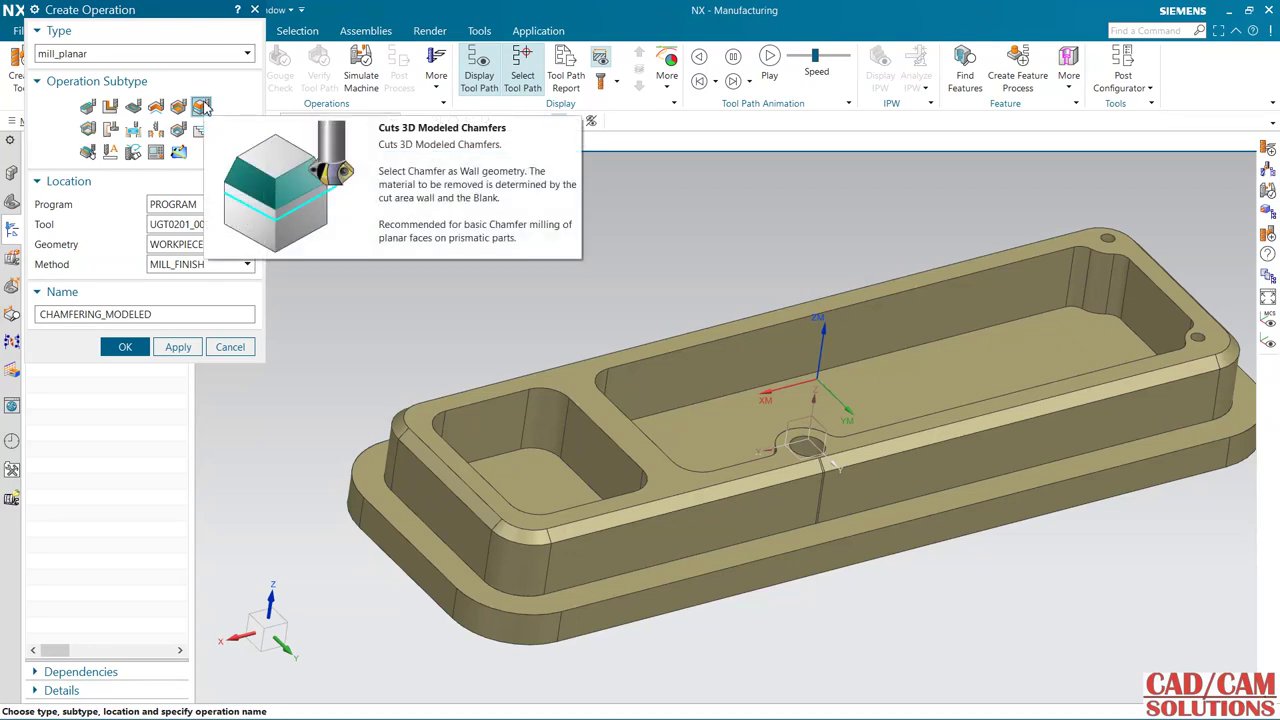
left_click_drag(163, 12, 287, 44)
left_click(71, 124)
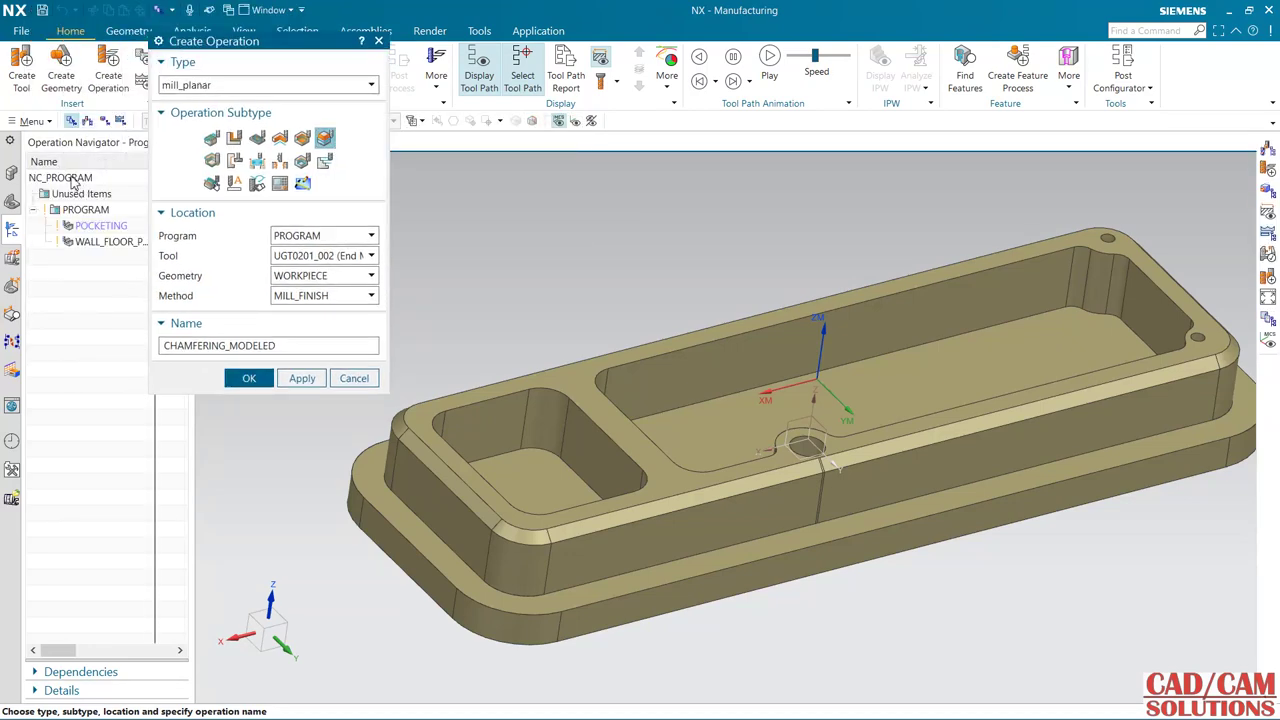
left_click(92, 214)
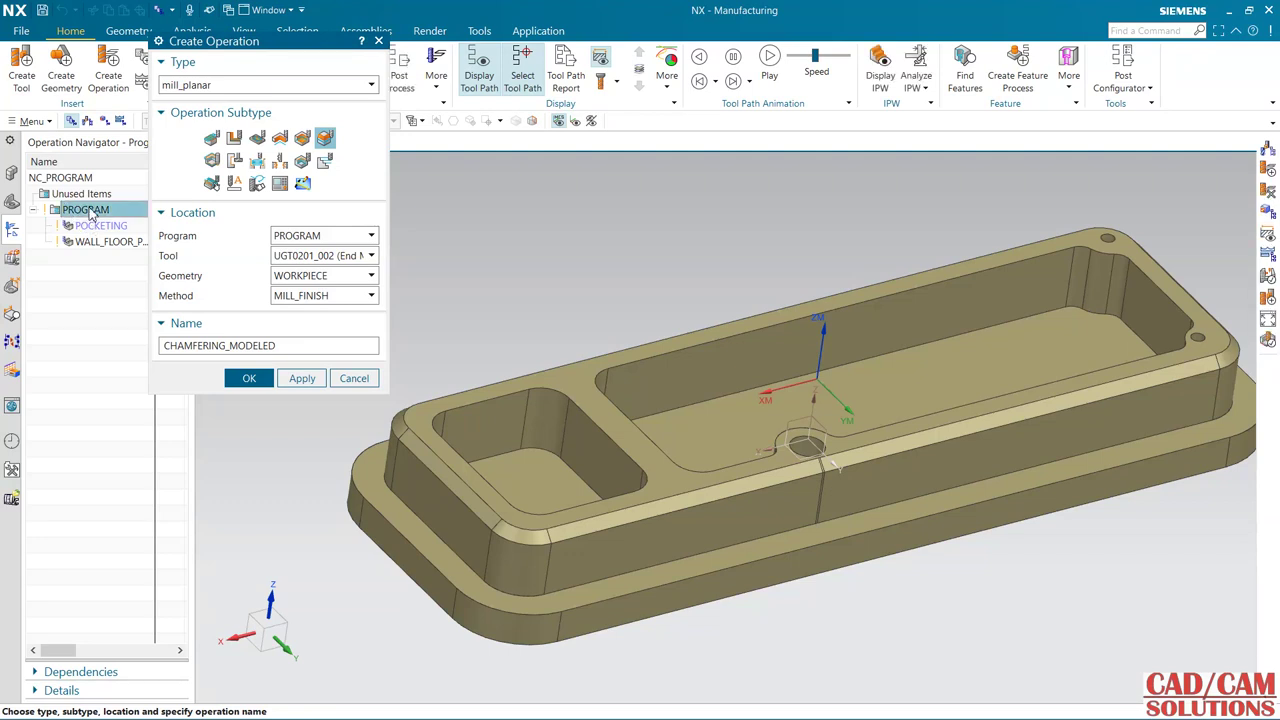
left_click(88, 120)
left_click(90, 258)
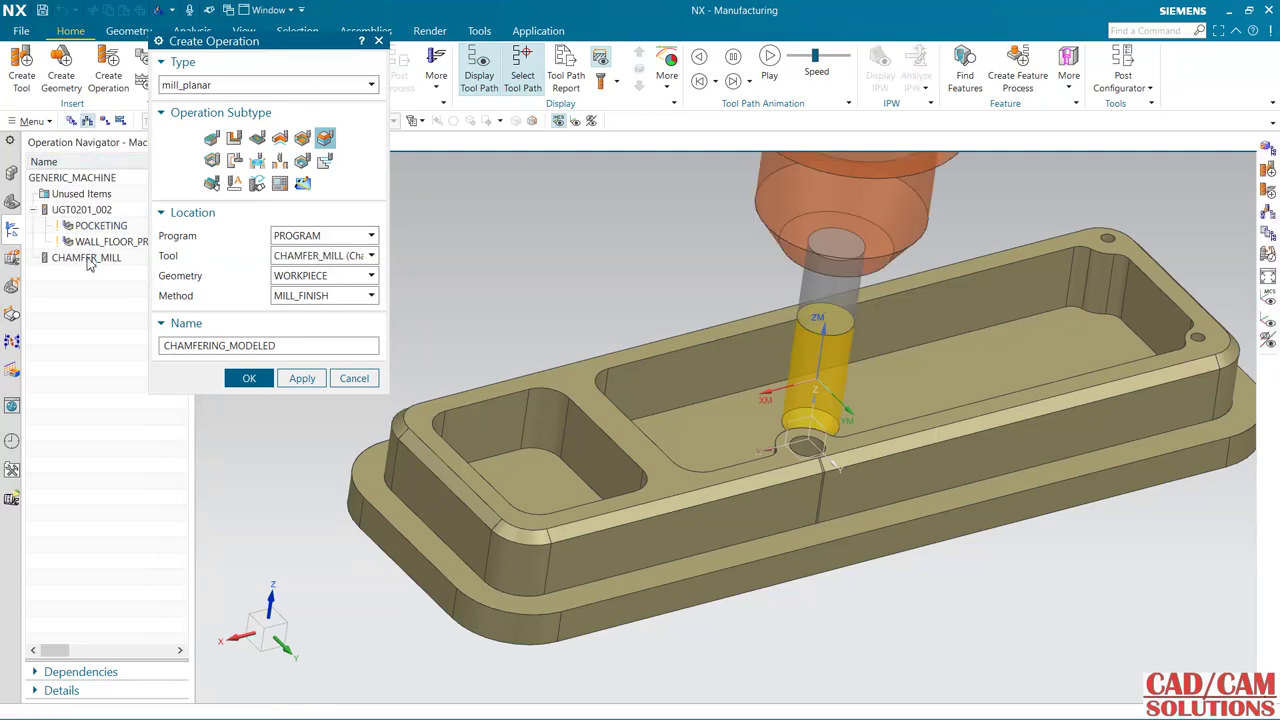
left_click(105, 121)
left_click(90, 227)
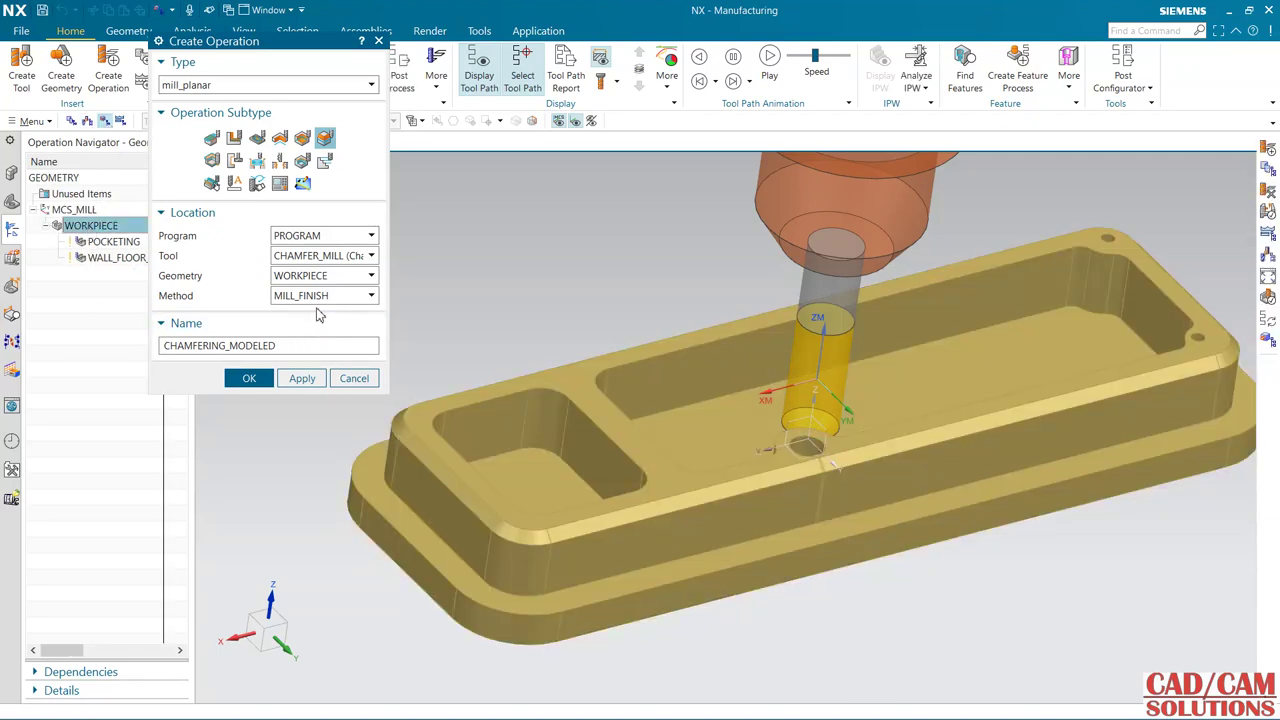
left_click(252, 377)
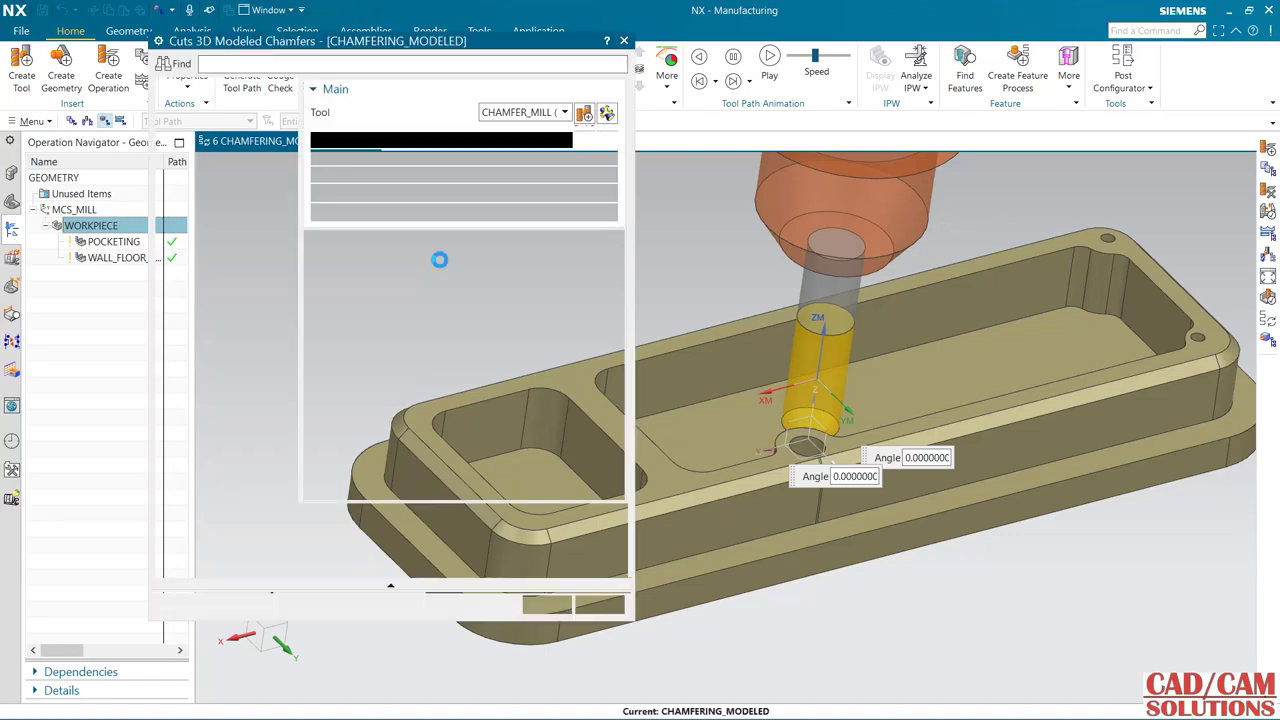
Select the 9 chamfer faces as wall geometry using the Tangent Faces rule.
left_click_drag(344, 46, 196, 34)
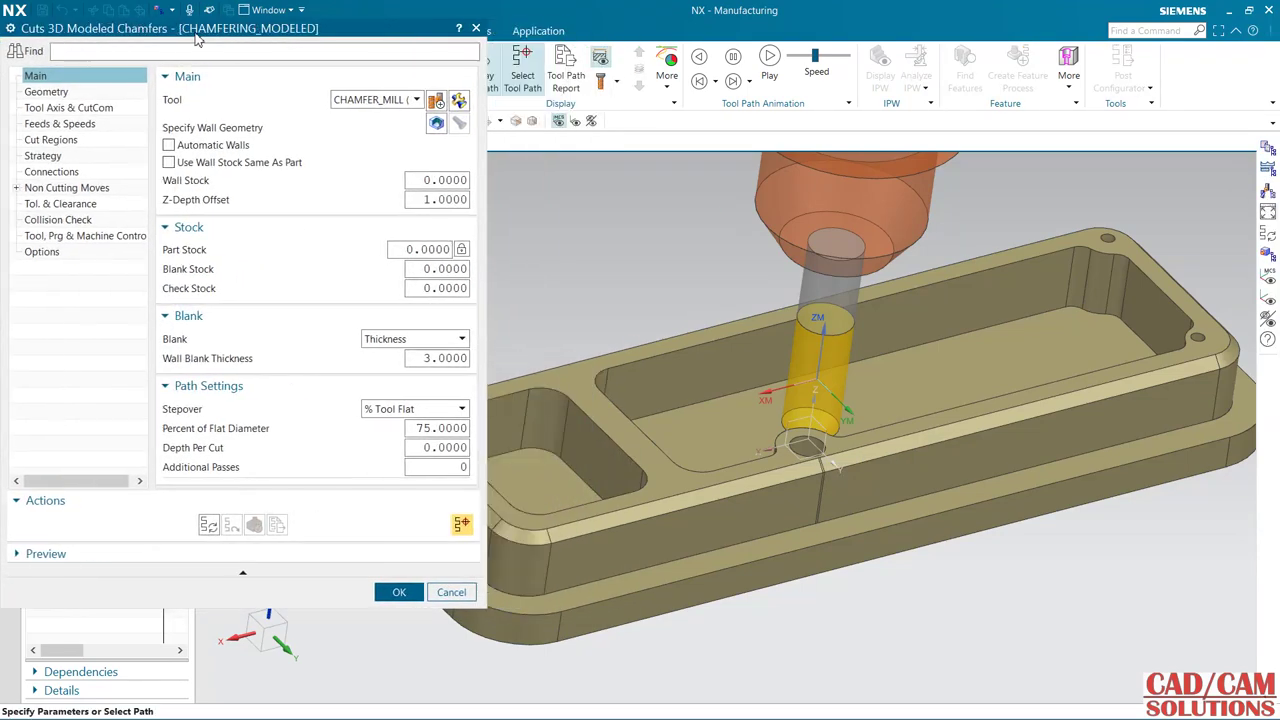
left_click(437, 124)
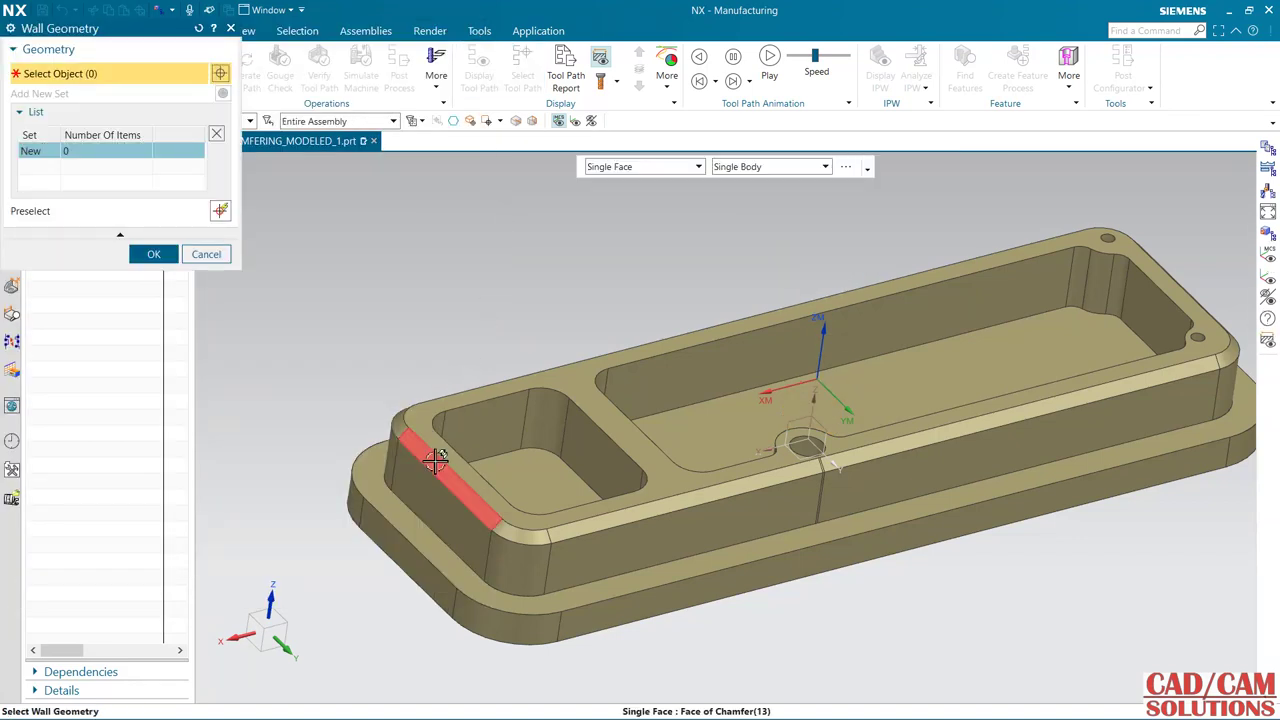
left_click(603, 170)
left_click(617, 203)
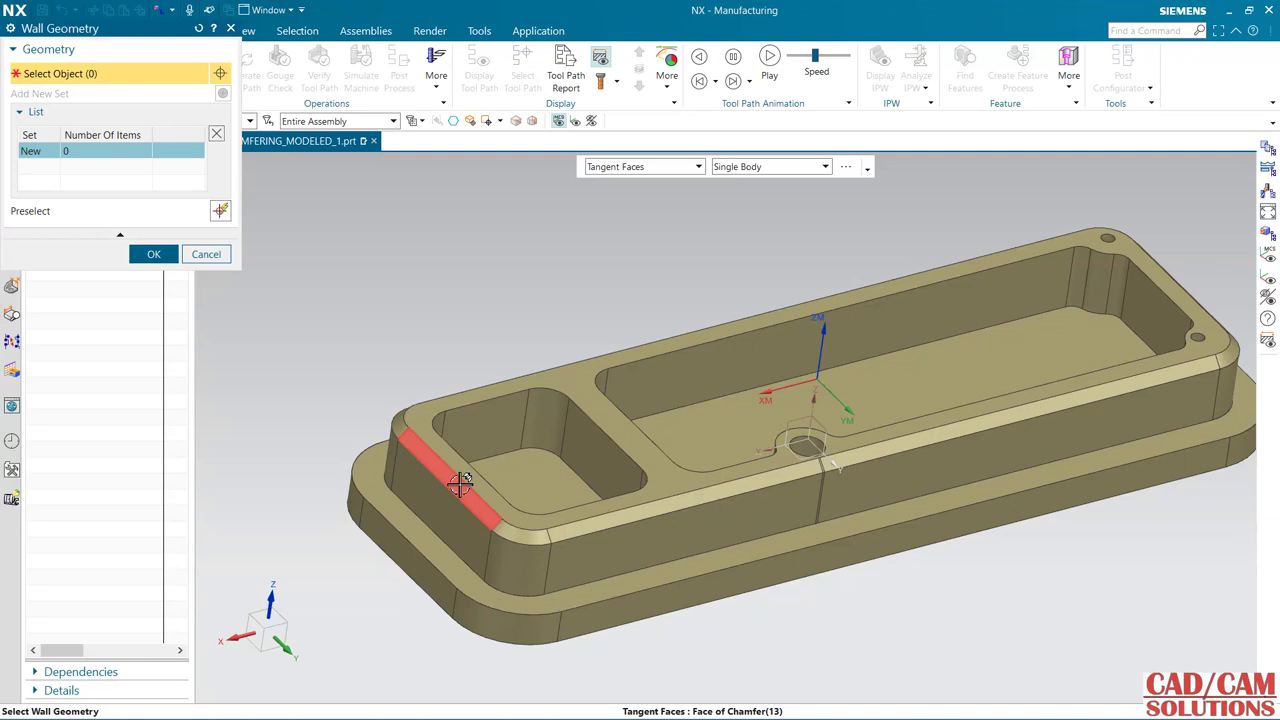
left_click(457, 486)
mouse_move(582, 333)
middle_mouse_down()
mouse_move(531, 346)
mouse_move(549, 320)
mouse_move(539, 312)
mouse_move(537, 337)
mouse_move(574, 349)
middle_mouse_up()
Accept the wall faces and make the wall stock the same as the part stock.
left_click(160, 254)
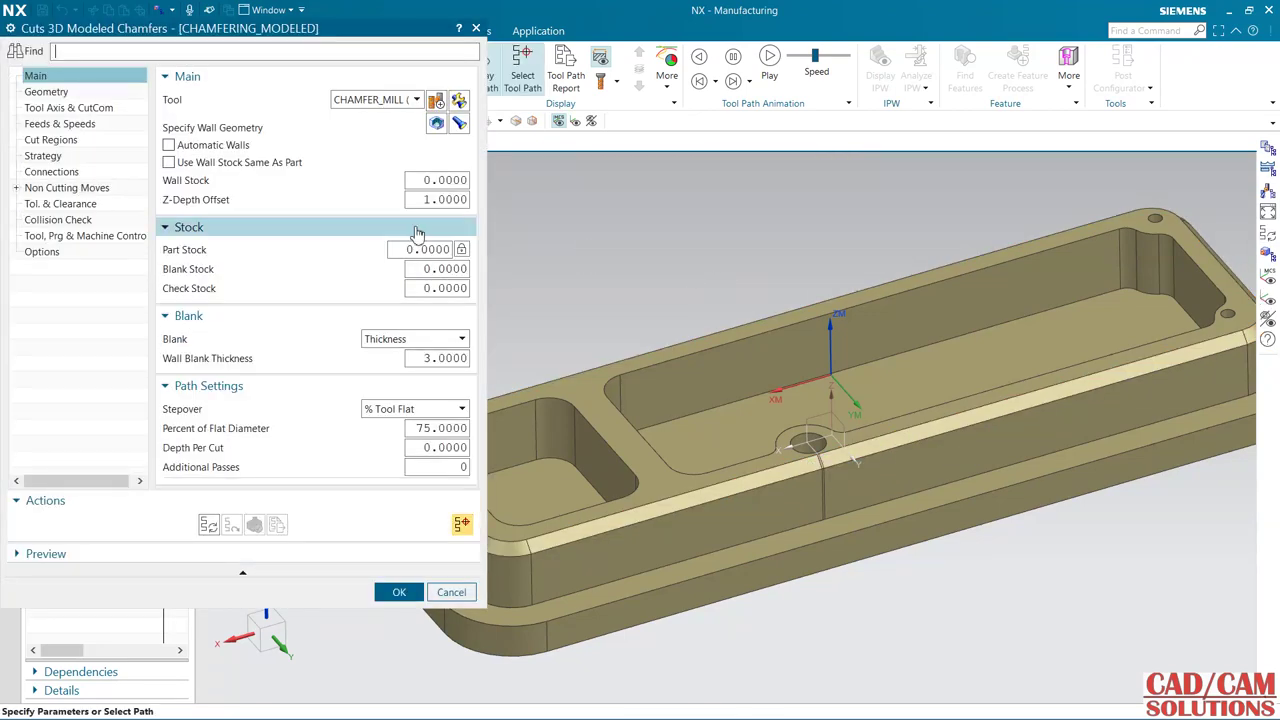
left_click(220, 163)
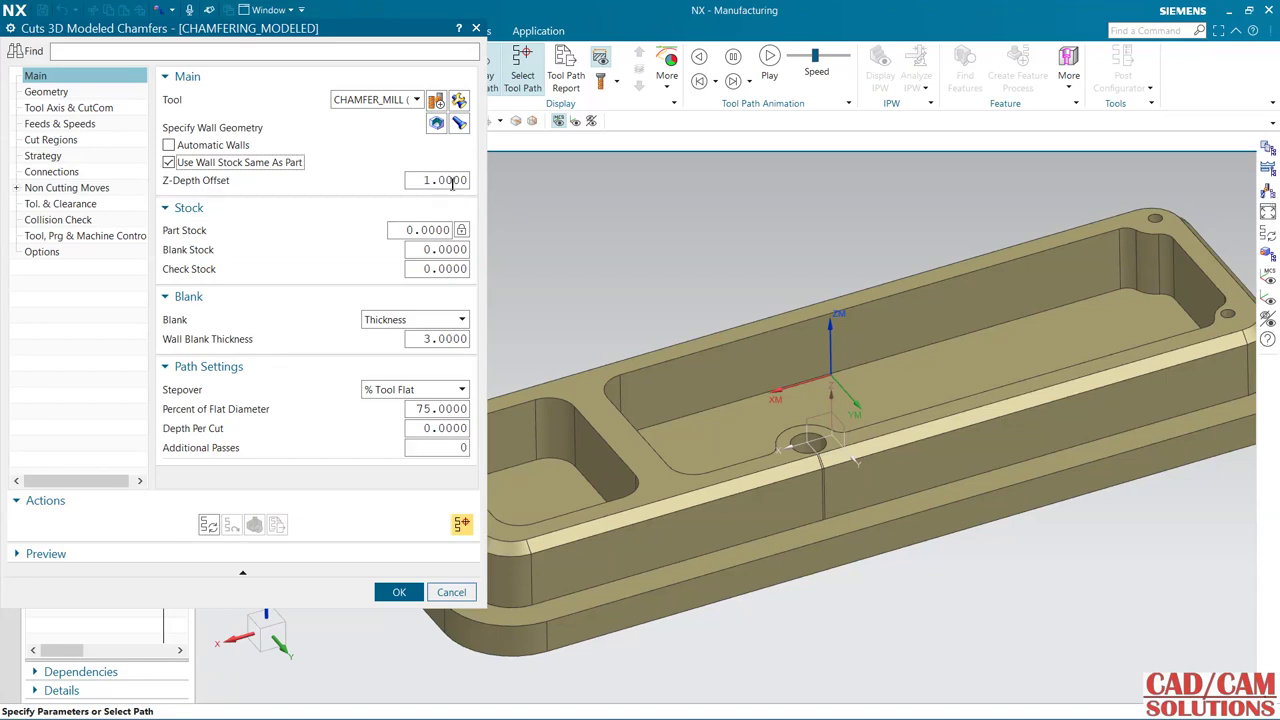
middle_click_drag(697, 289, 835, 246)
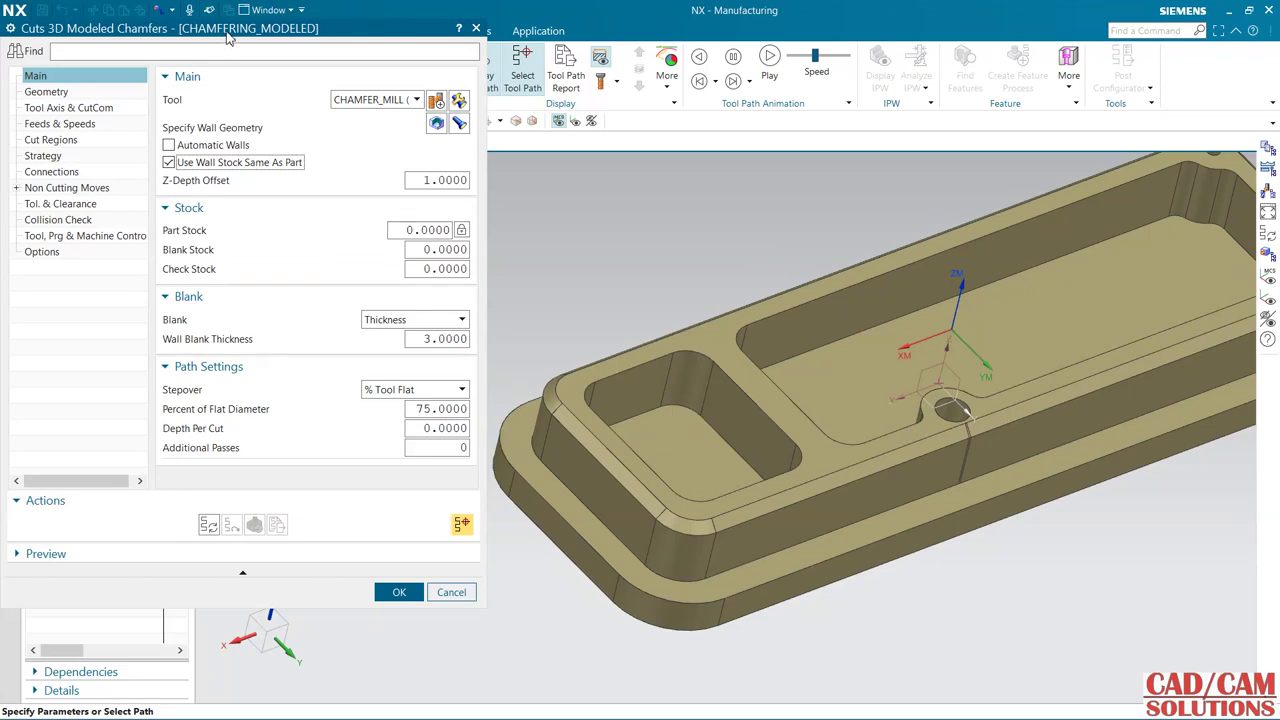
left_click_drag(228, 38, 423, 65)
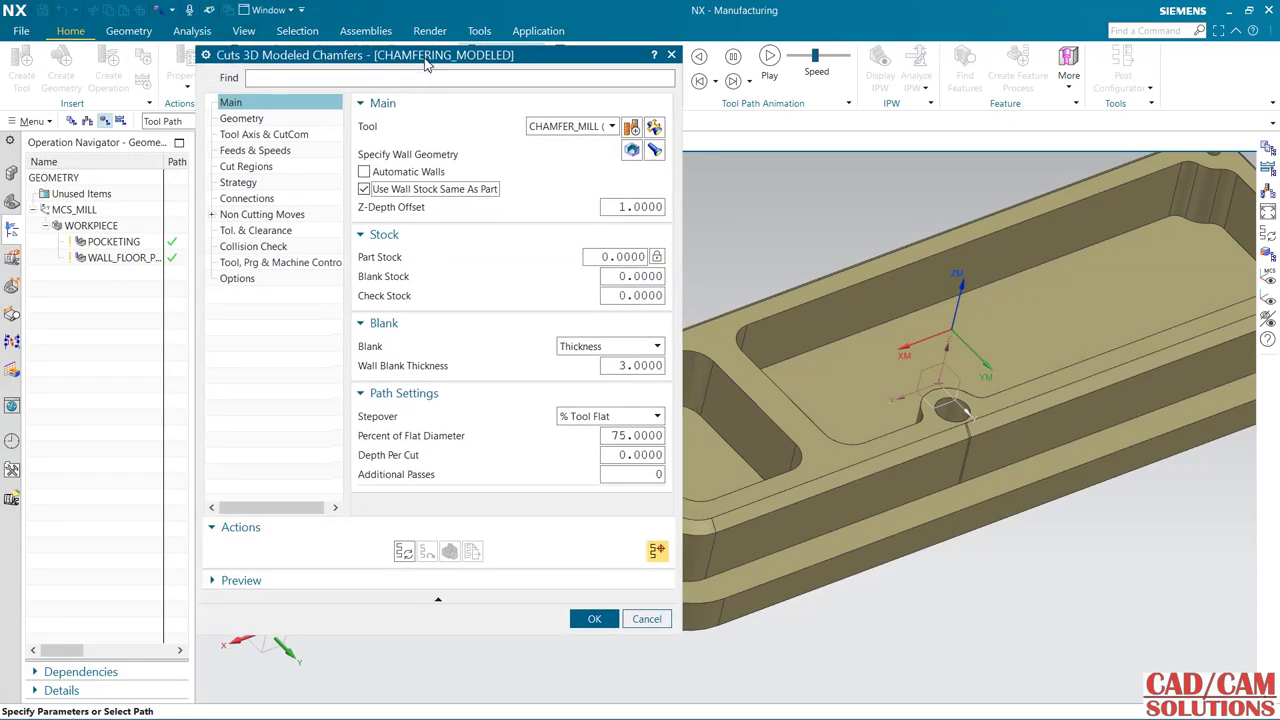
Set the blank to 3D IPW and the stepover to 50 percent of flat diameter.
left_click(603, 348)
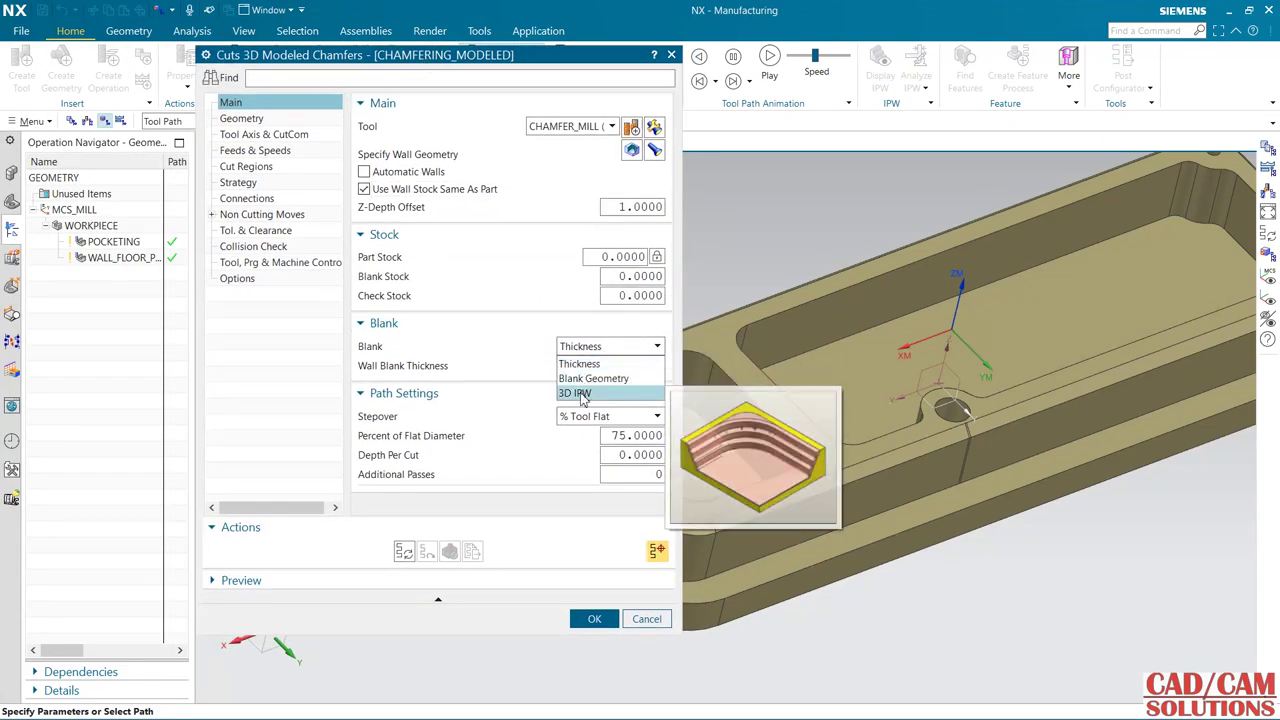
left_click(583, 395)
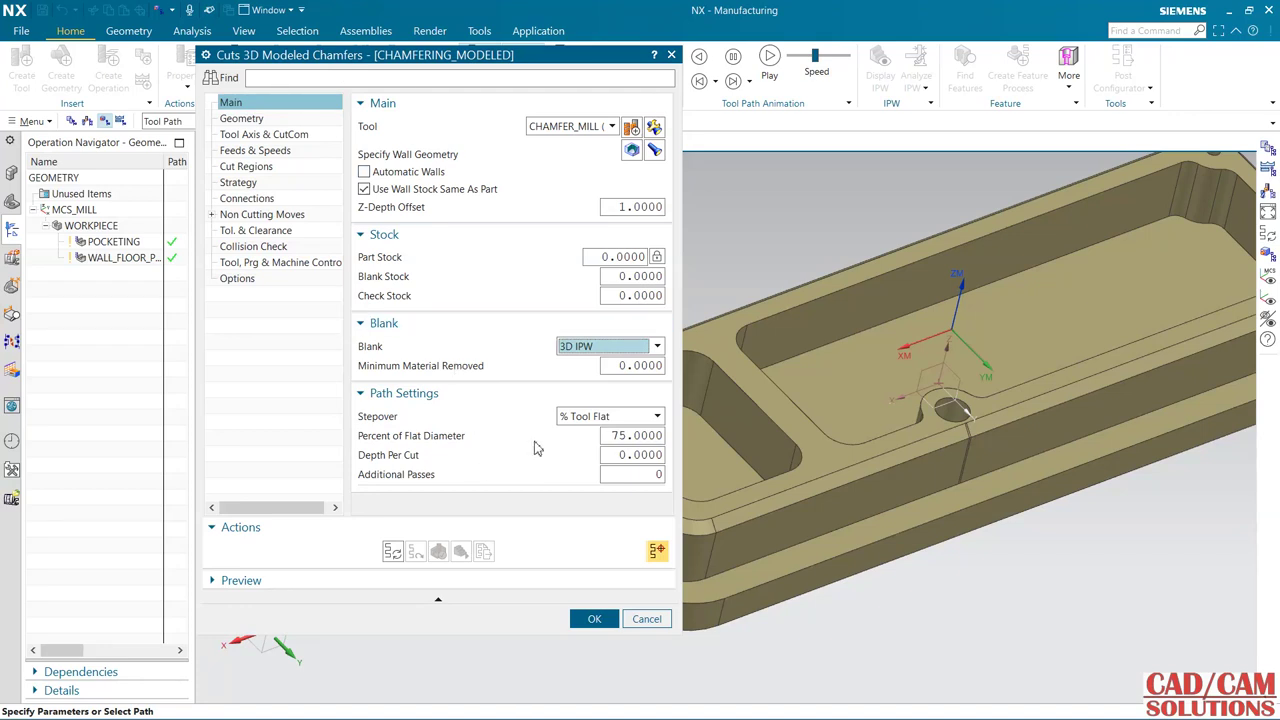
left_click(622, 437)
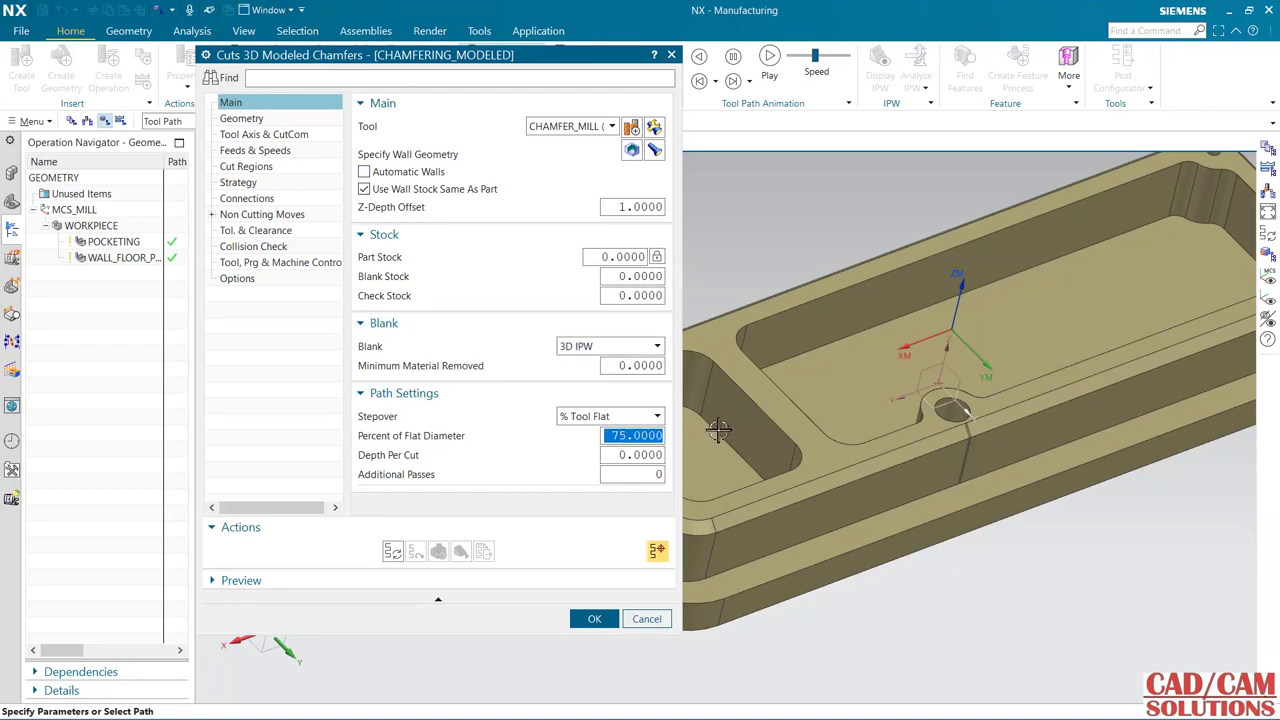
type("50")
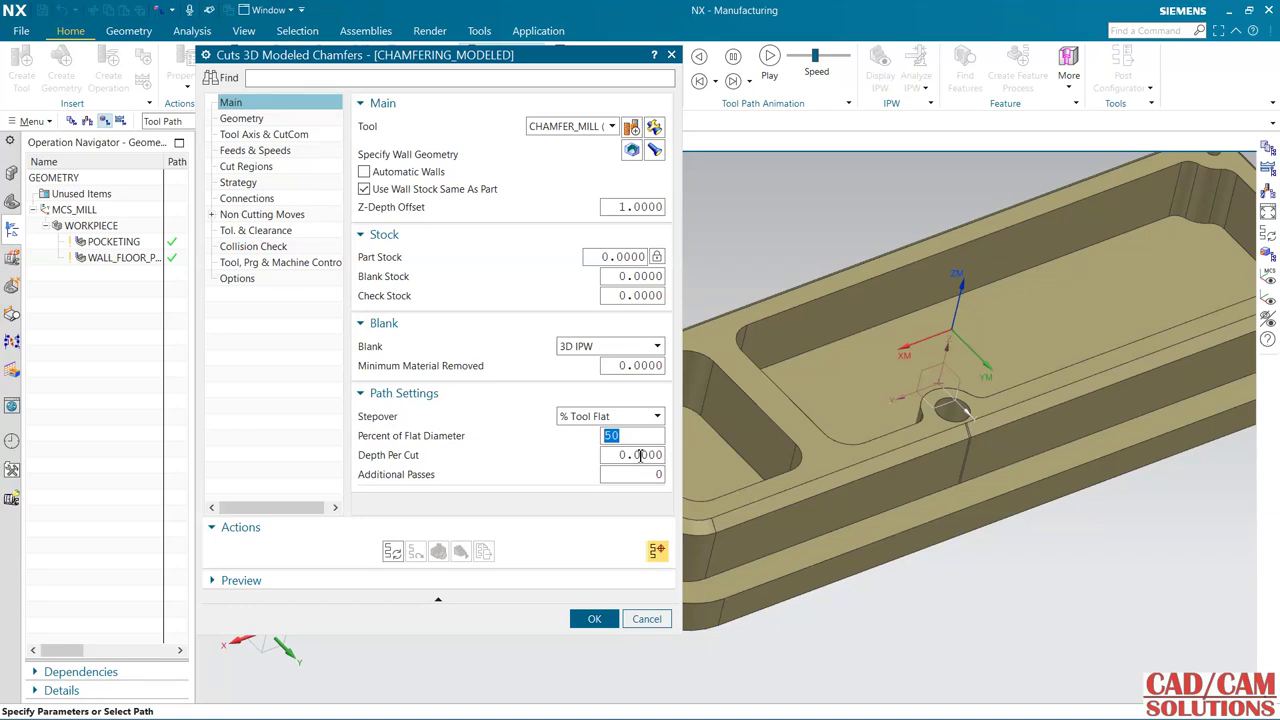
left_click(641, 456)
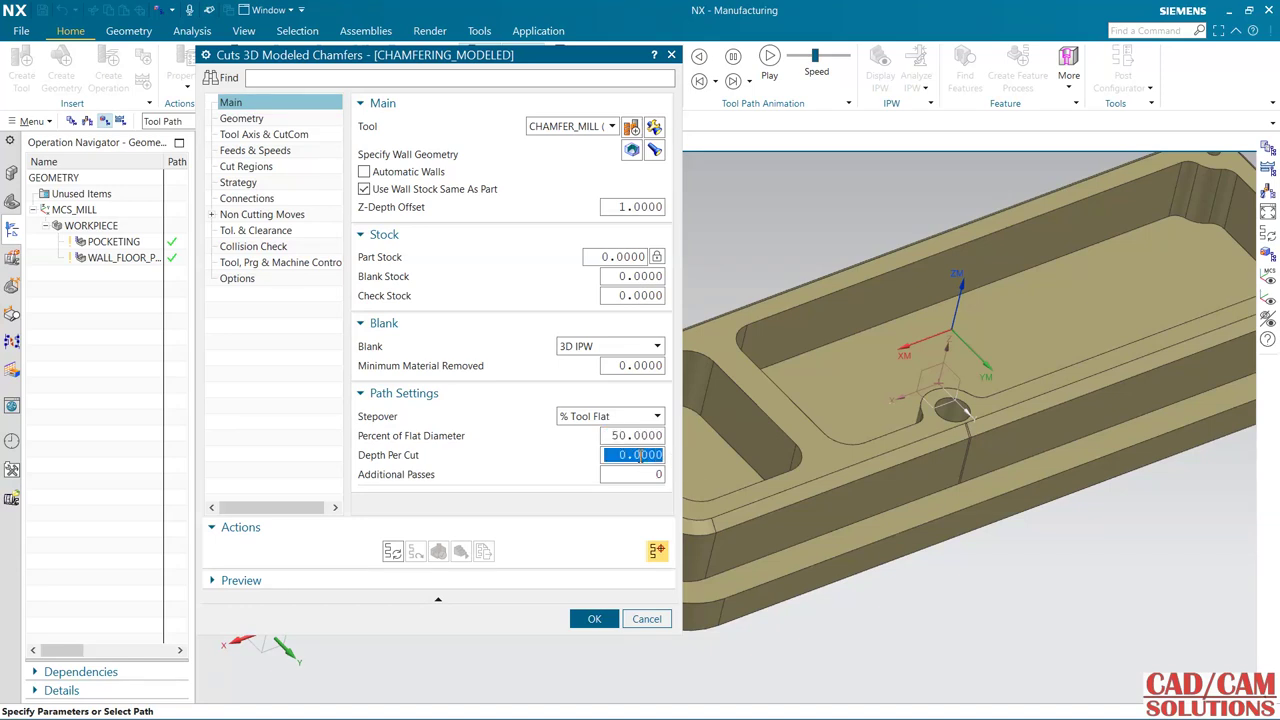
Generate the chamfer toolpath and view the part from the front.
left_click(392, 551)
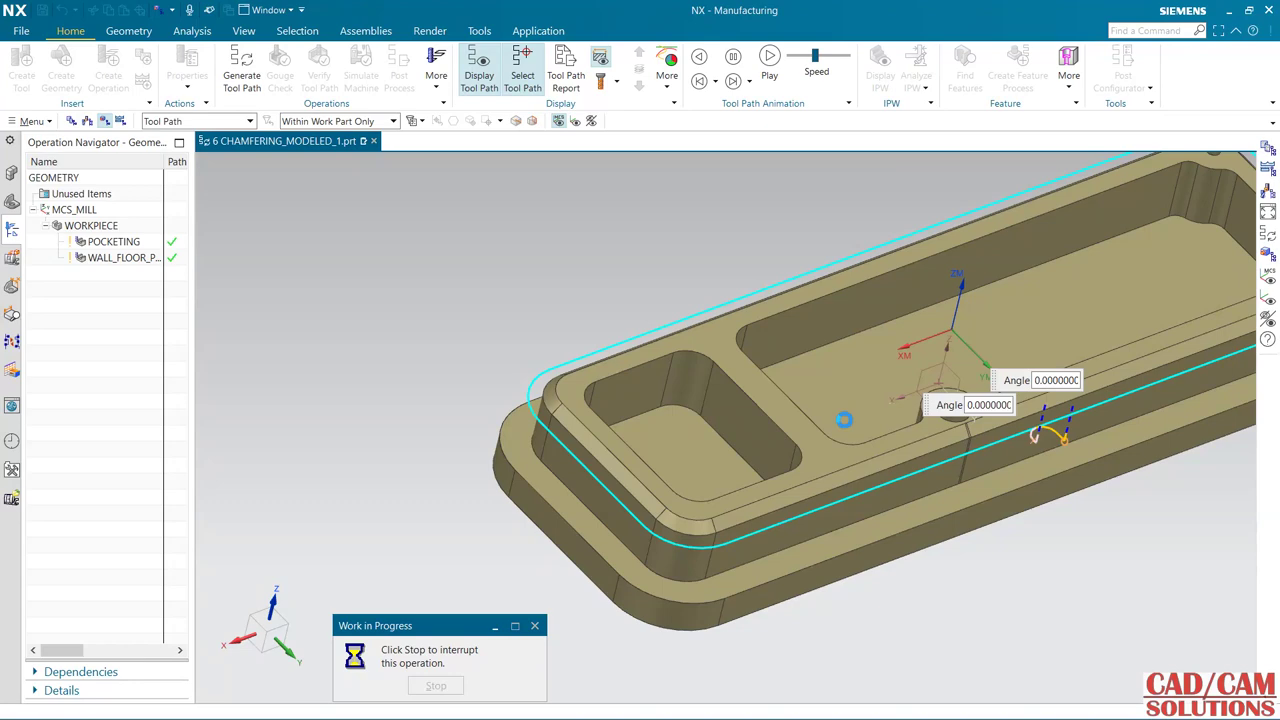
middle_click_drag(840, 412, 876, 388)
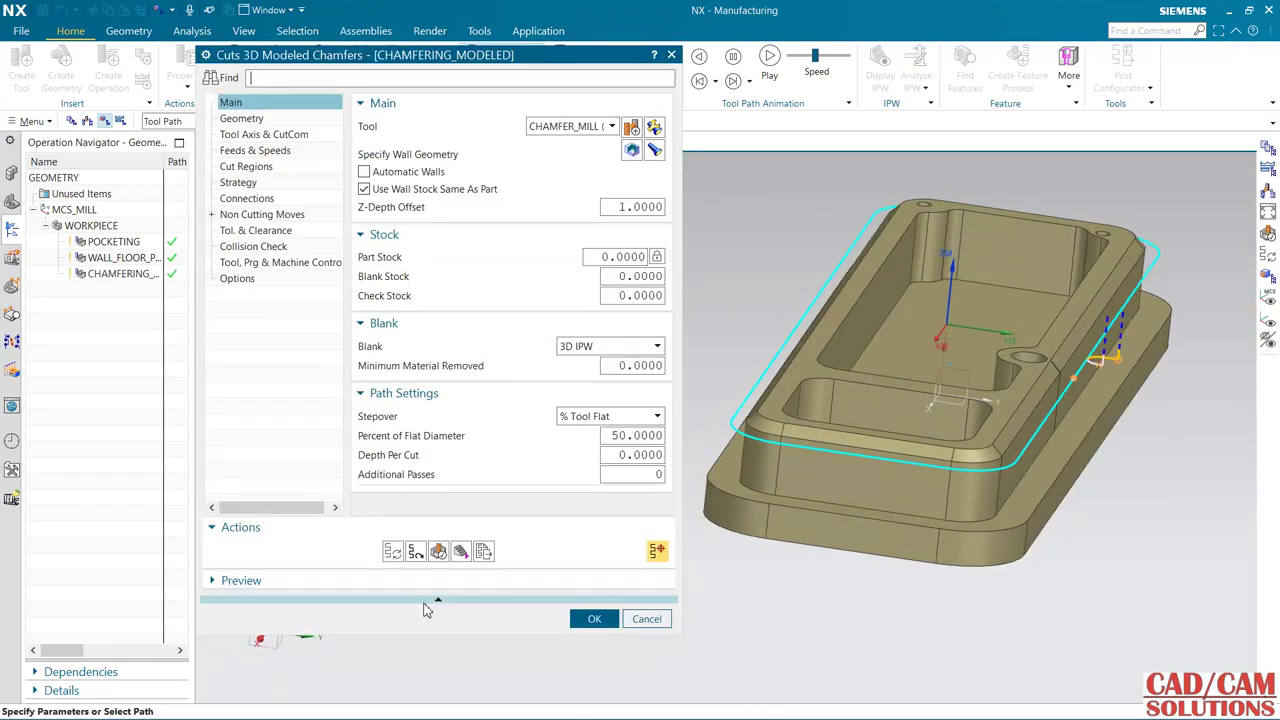
key("ctrl+alt+f")
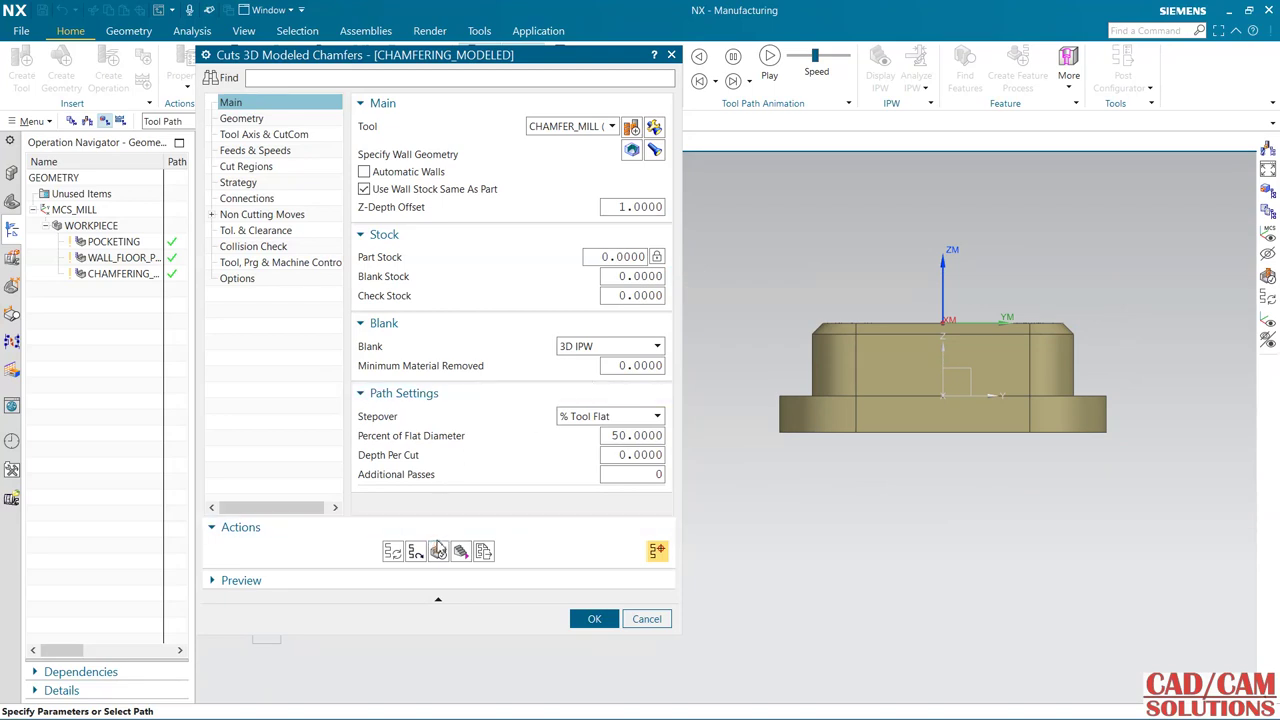
Replay the toolpath step by step up to the CIRCLE arc engage move.
left_click(439, 551)
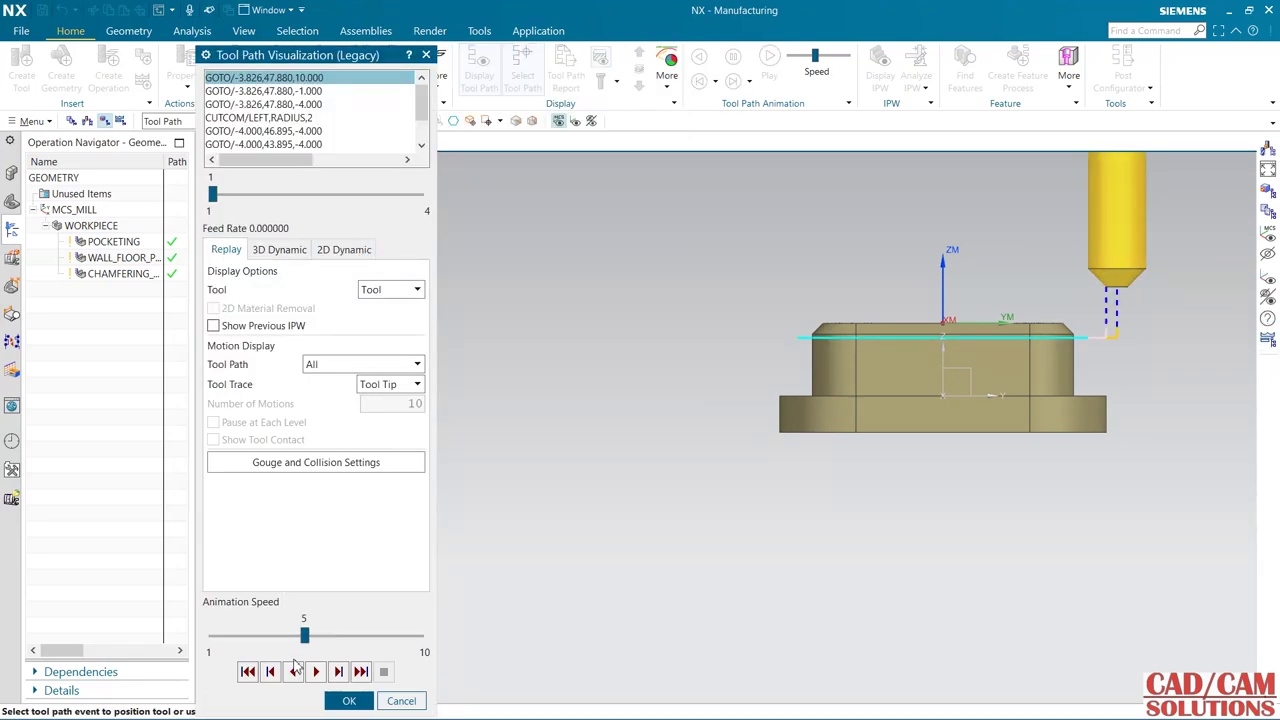
left_click(340, 672)
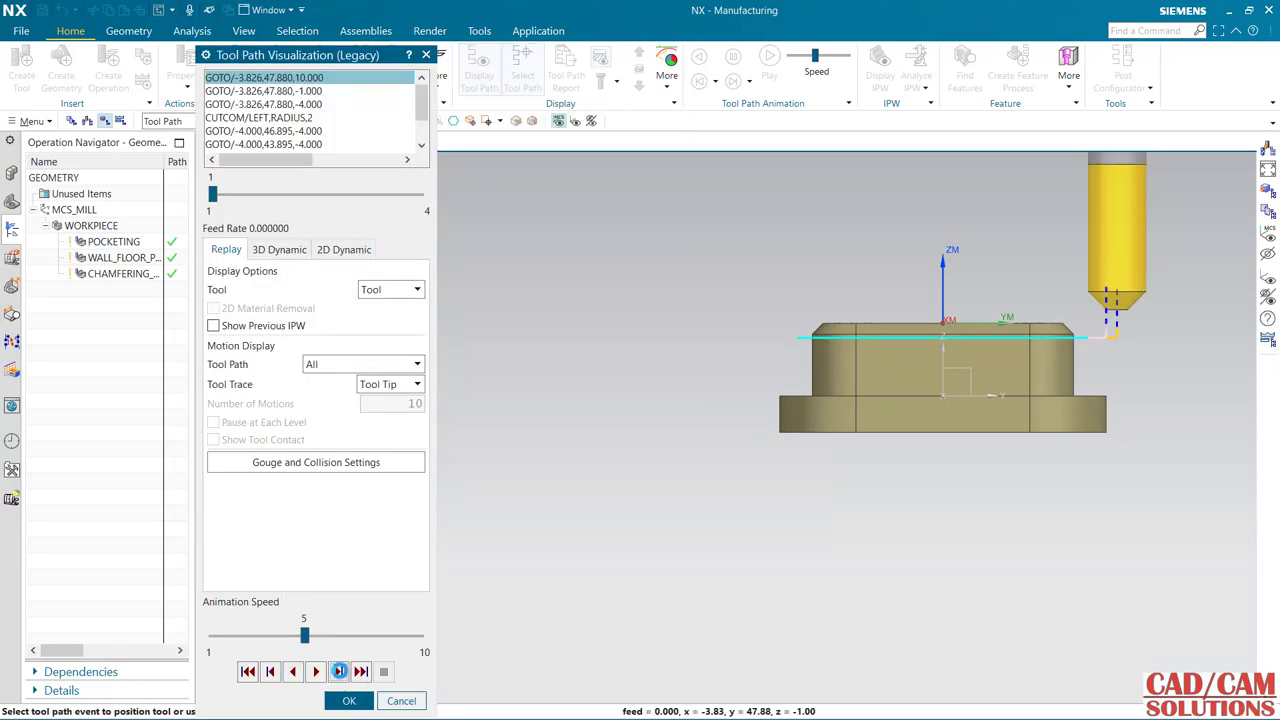
left_click(340, 672)
left_click(340, 672)
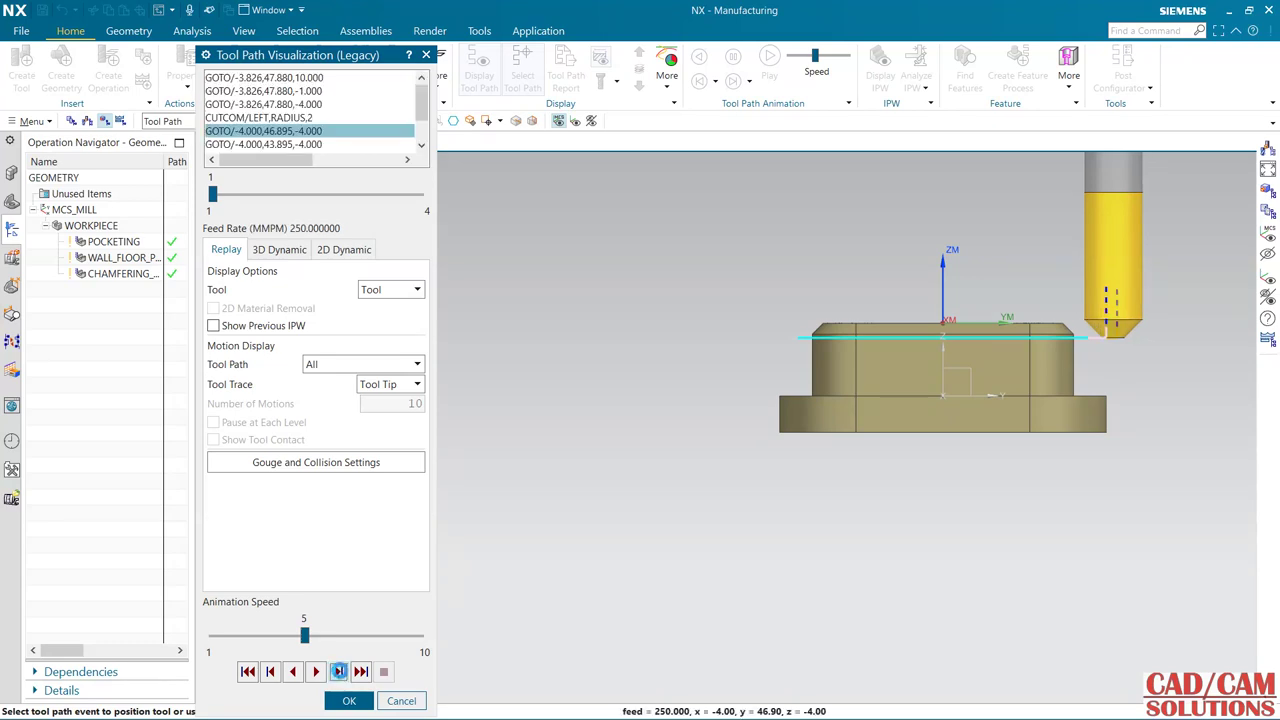
left_click(340, 672)
left_click(340, 672)
scroll(1092, 330, "up", 2)
scroll(1092, 330, "up", 2)
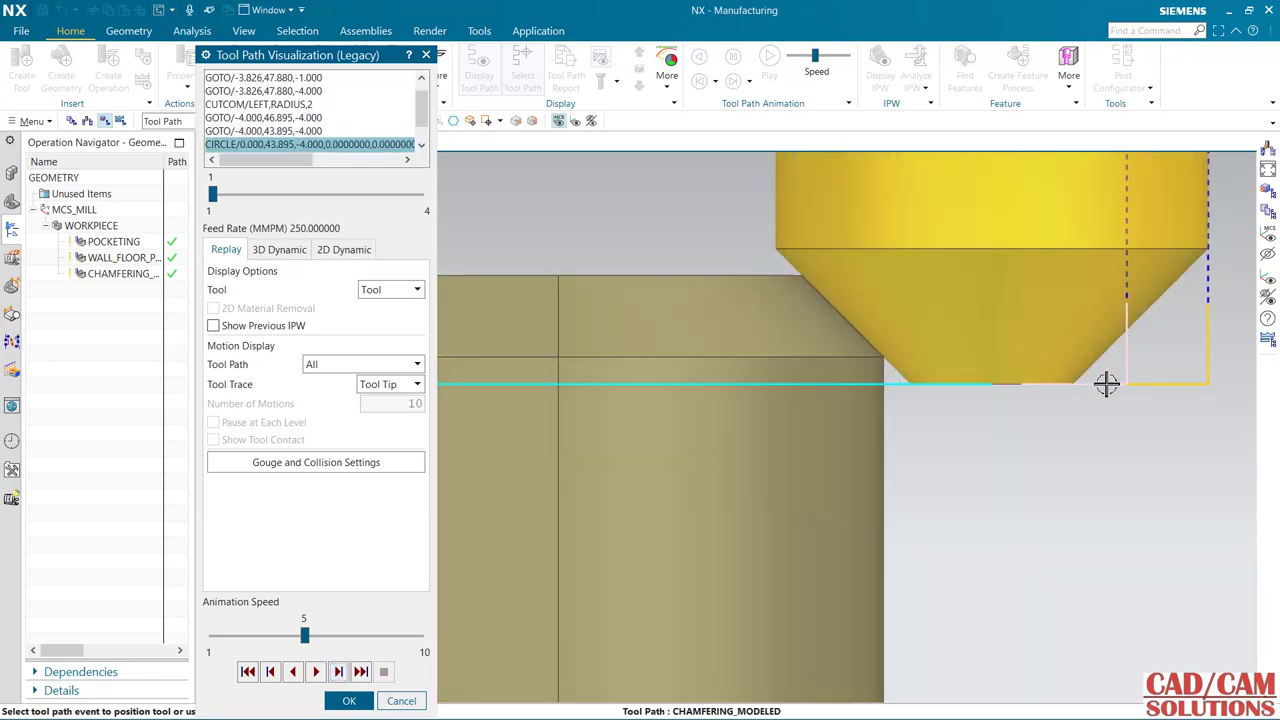
scroll(872, 341, "up", 1)
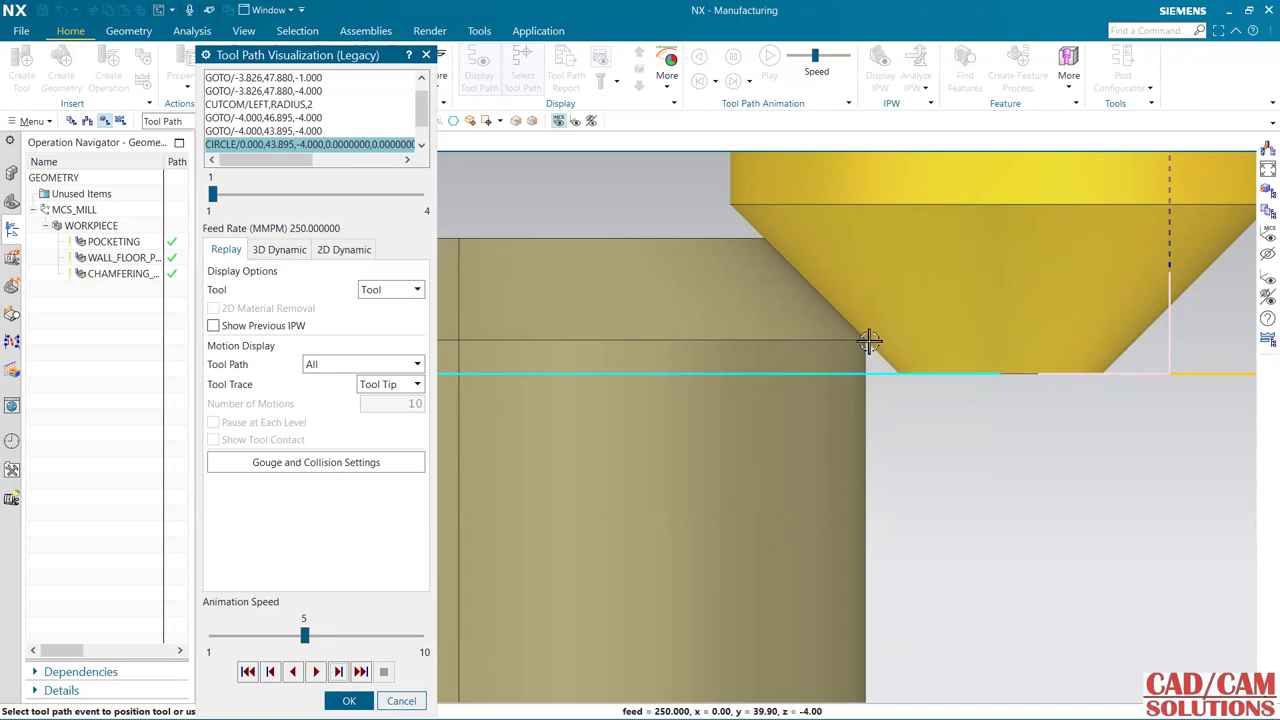
left_click(360, 700)
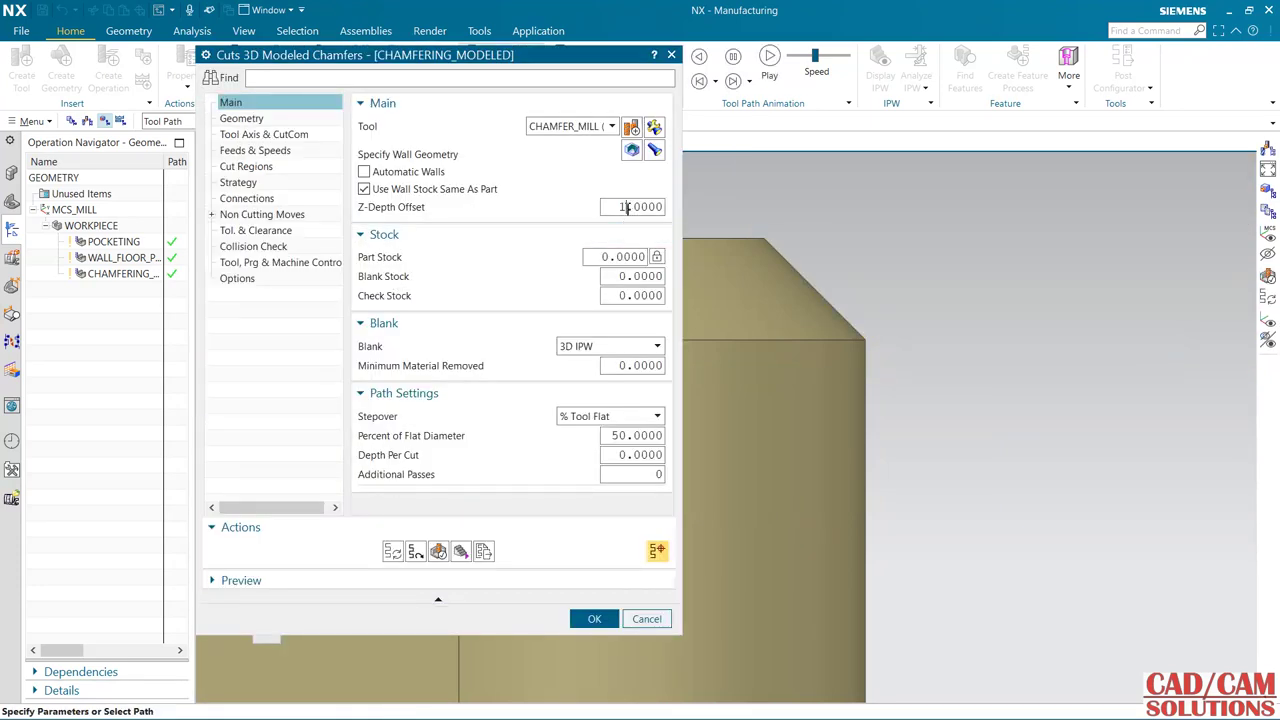
double_click(625, 207)
type("2.")
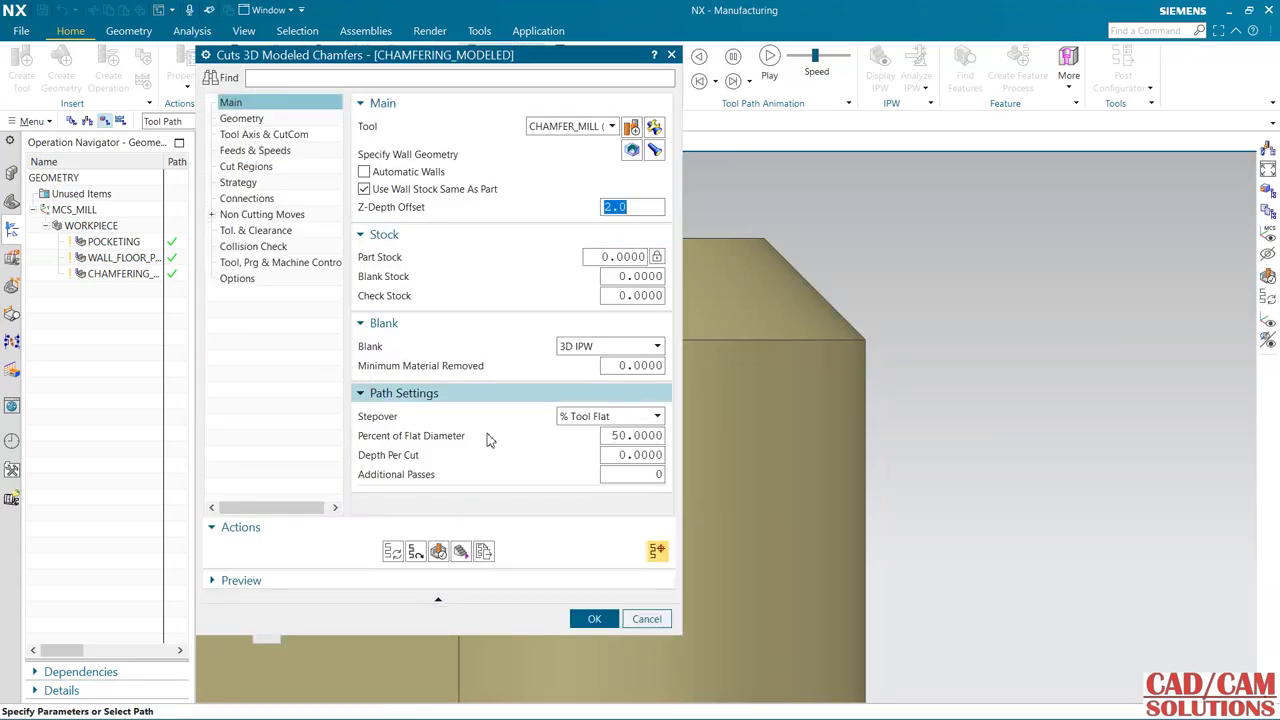
left_click(392, 551)
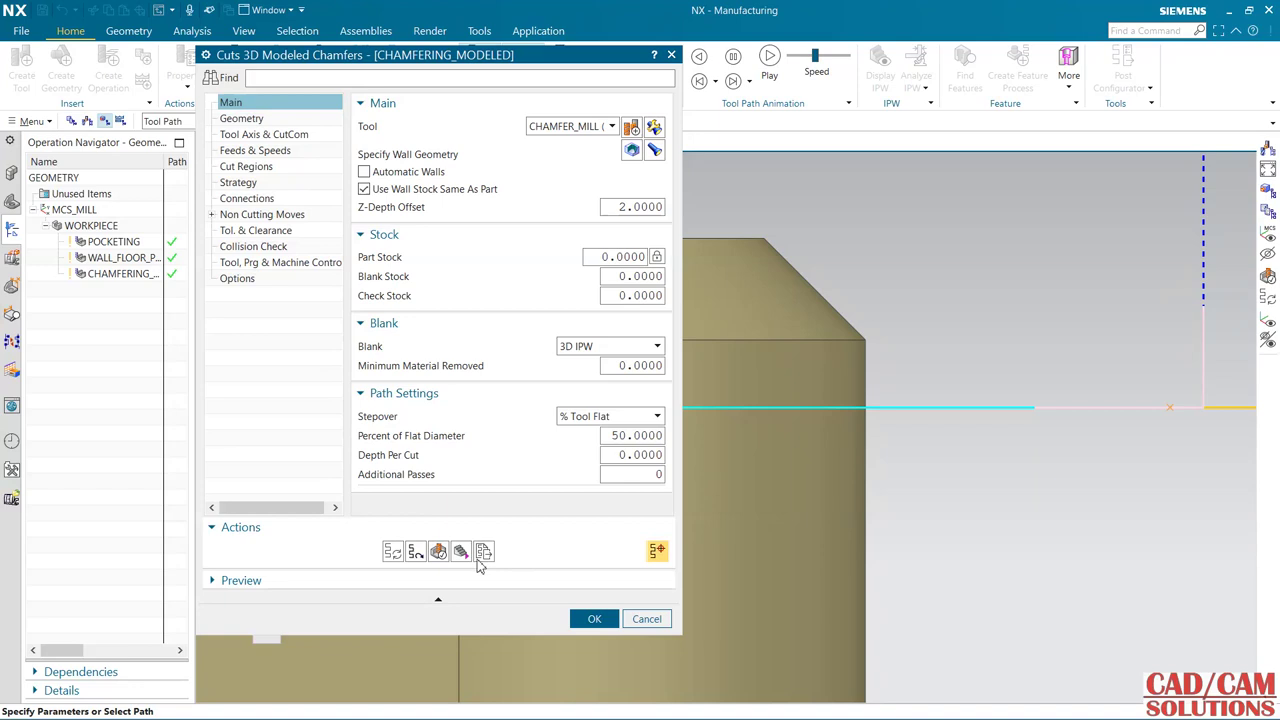
left_click(440, 555)
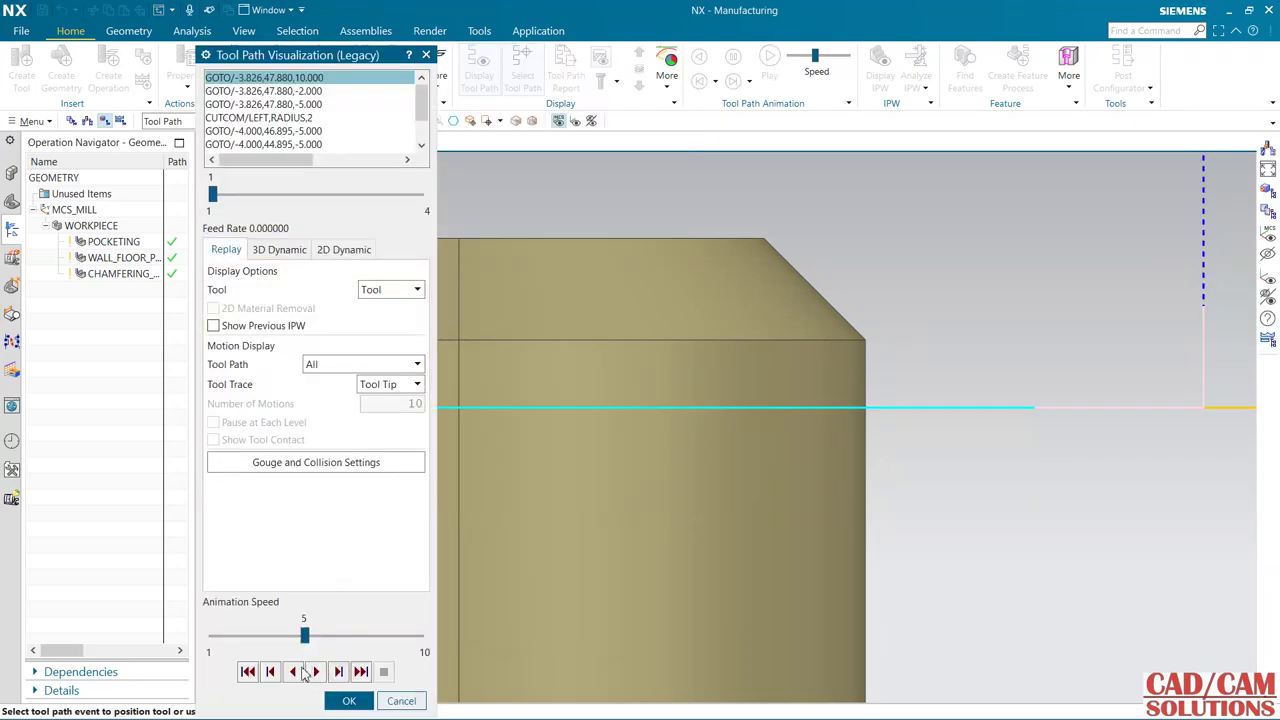
left_click(338, 672)
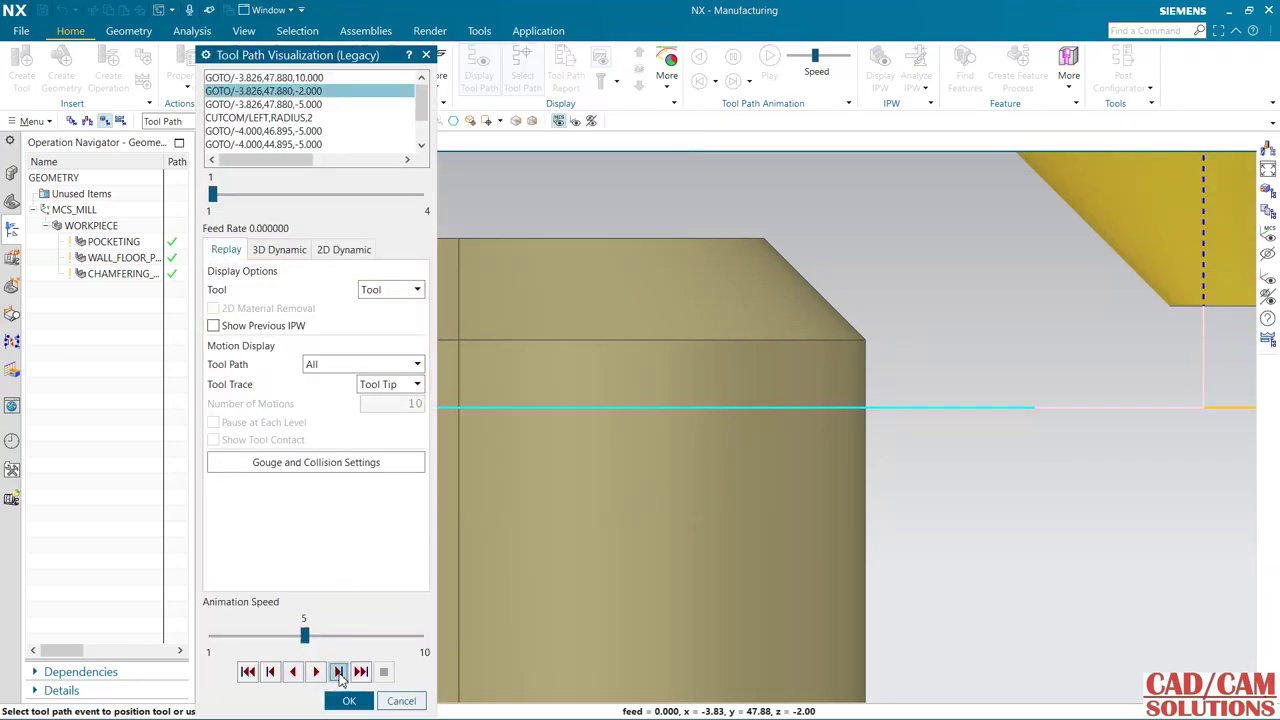
left_click(338, 672)
left_click(338, 672)
left_click(338, 672)
left_click(338, 672)
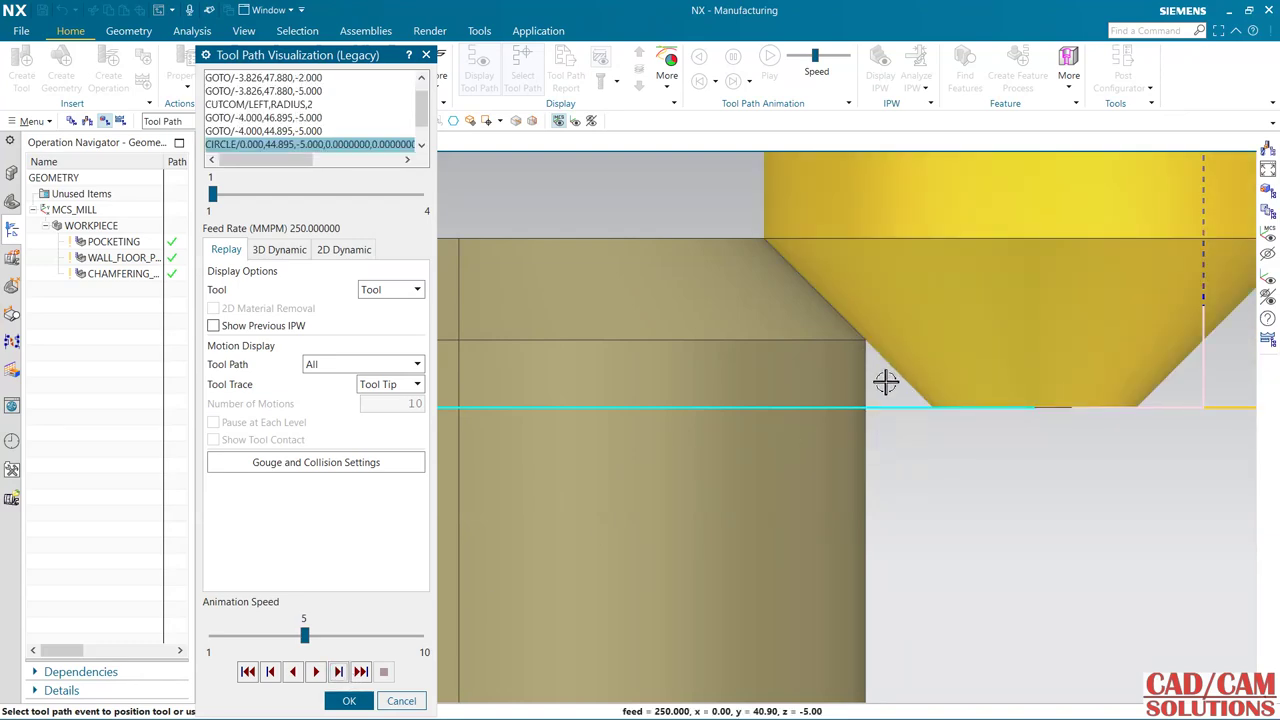
left_click(349, 700)
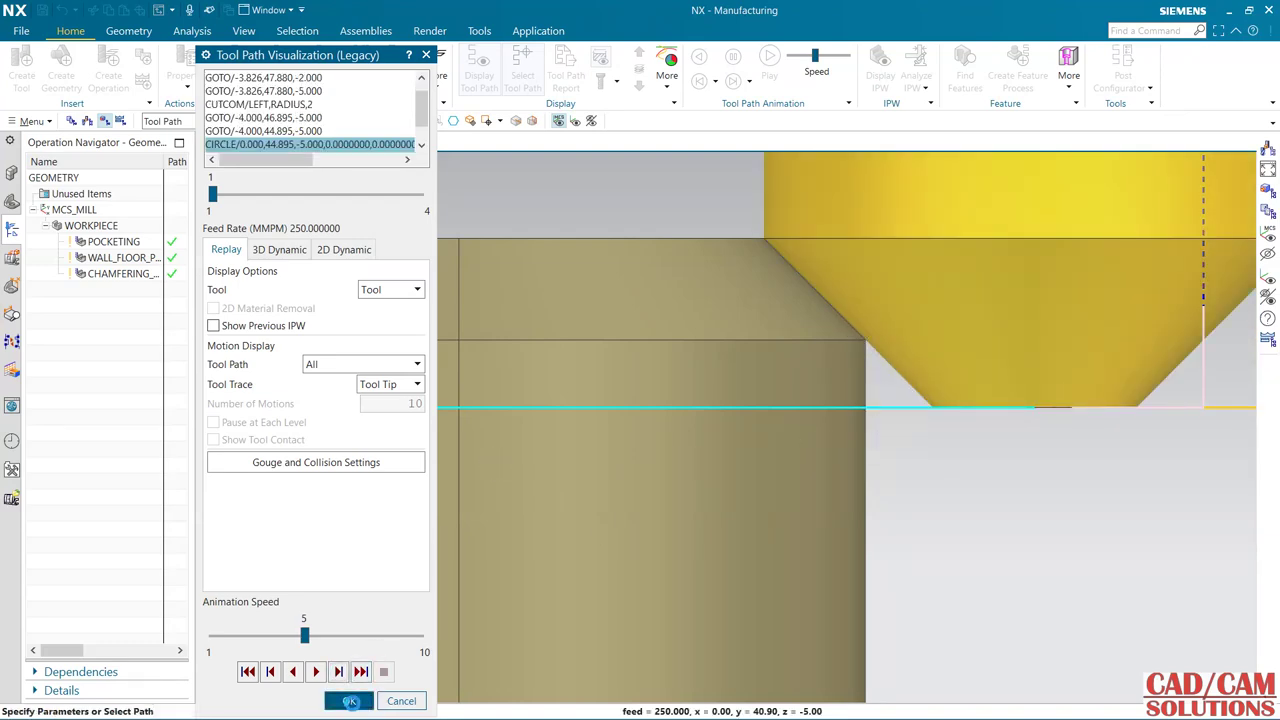
Set Z-Depth Offset 1 and Depth Per Cut 1, then regenerate past the plunge warning.
left_click(628, 208)
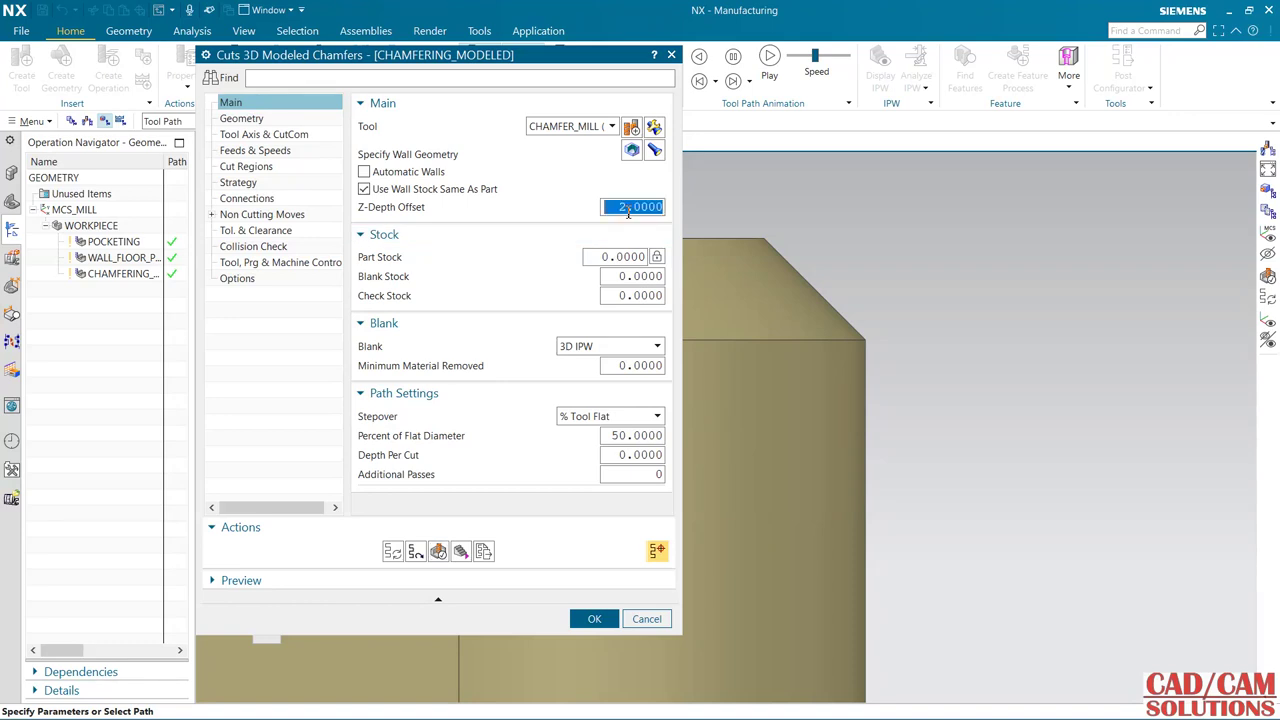
type("1.")
left_click(641, 455)
type("1")
left_click(392, 551)
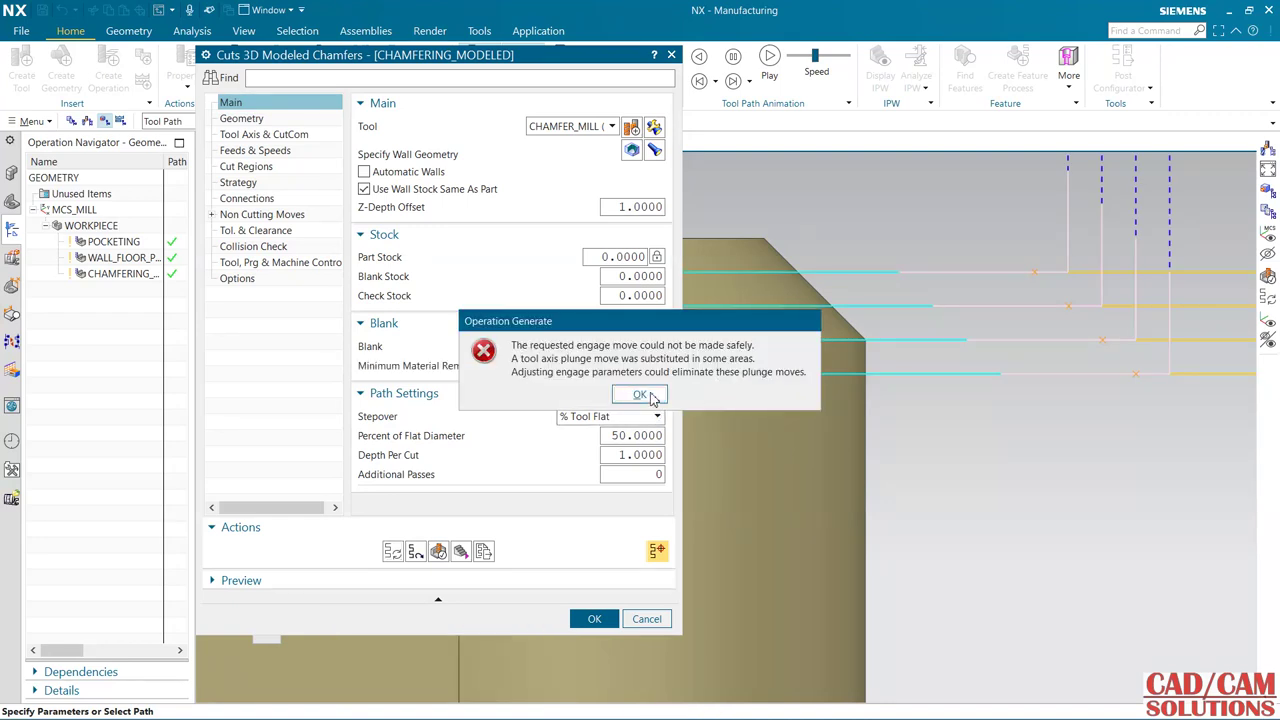
left_click(642, 395)
Verify the toolpath with a replay and a 3D Dynamic material-removal simulation.
scroll(984, 455, "down", 2)
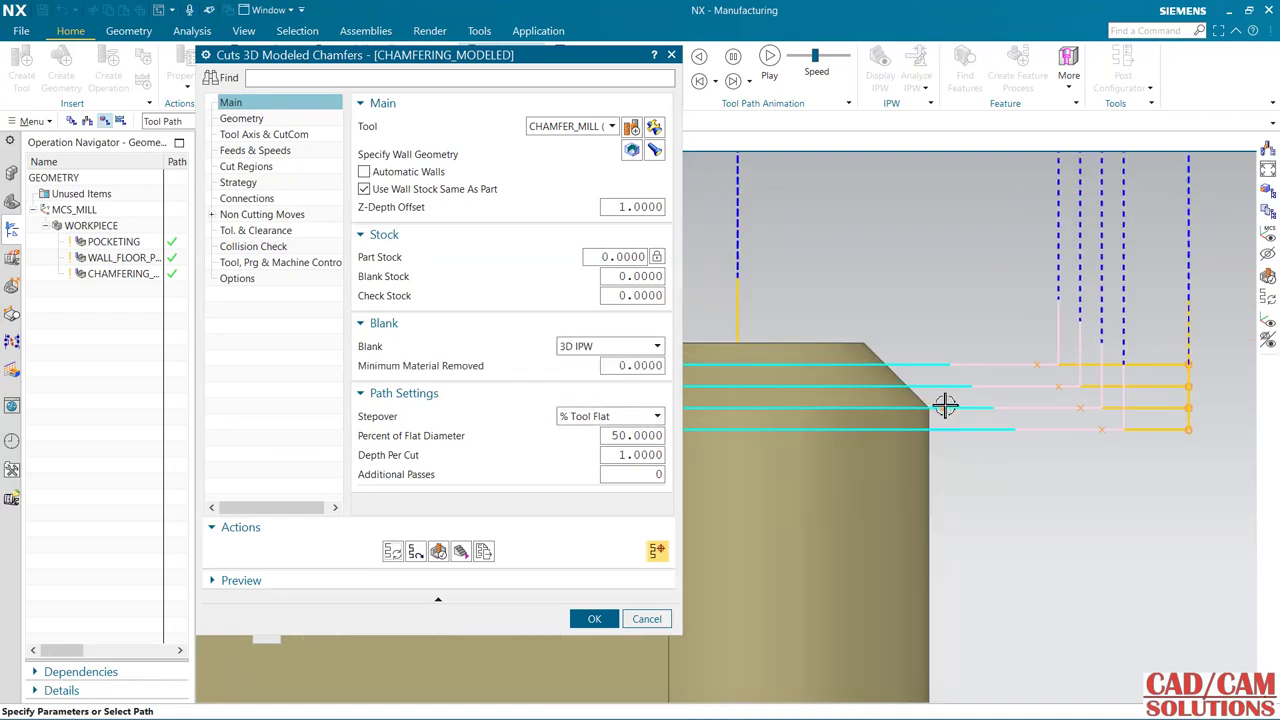
left_click(439, 552)
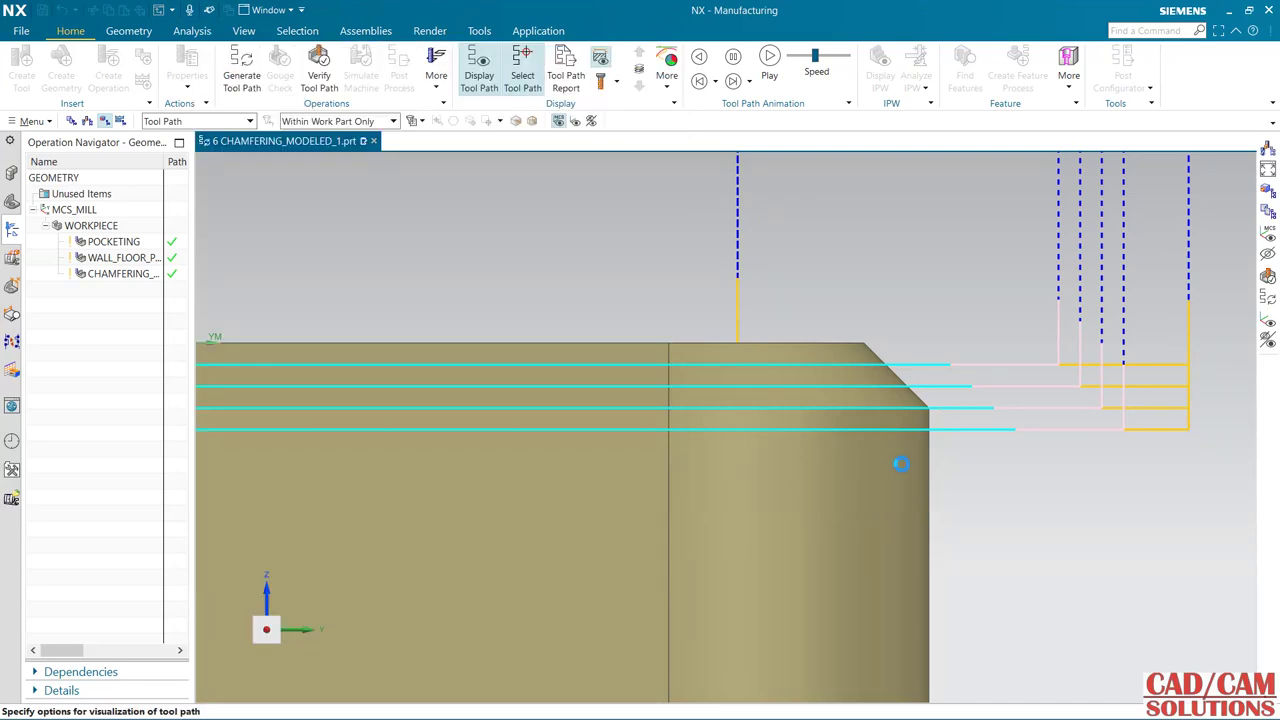
scroll(970, 450, "down", 3)
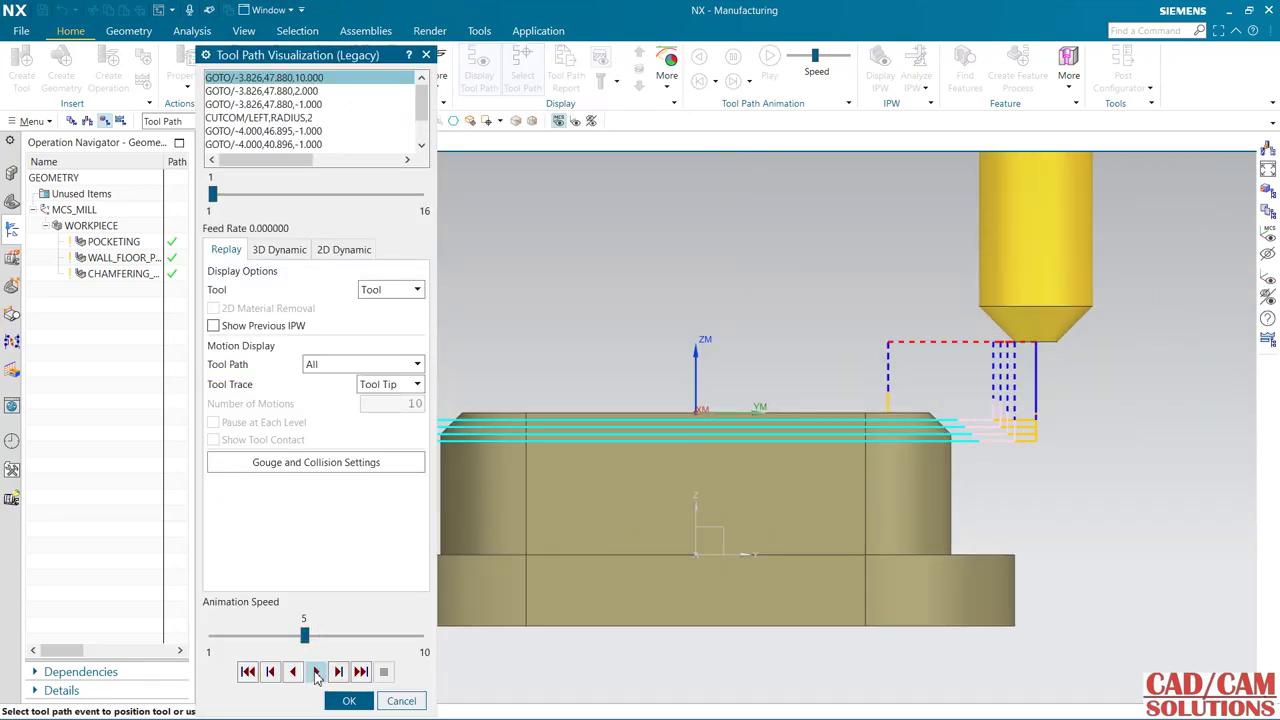
left_click(316, 672)
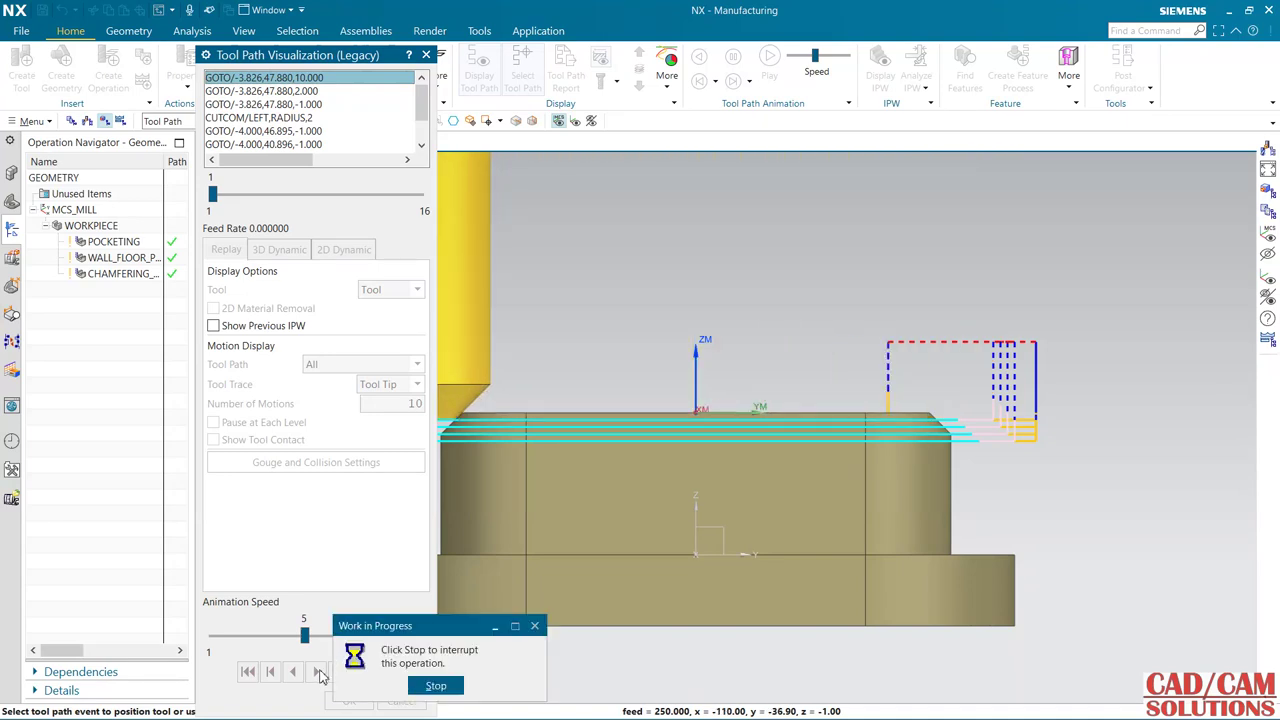
left_click(436, 686)
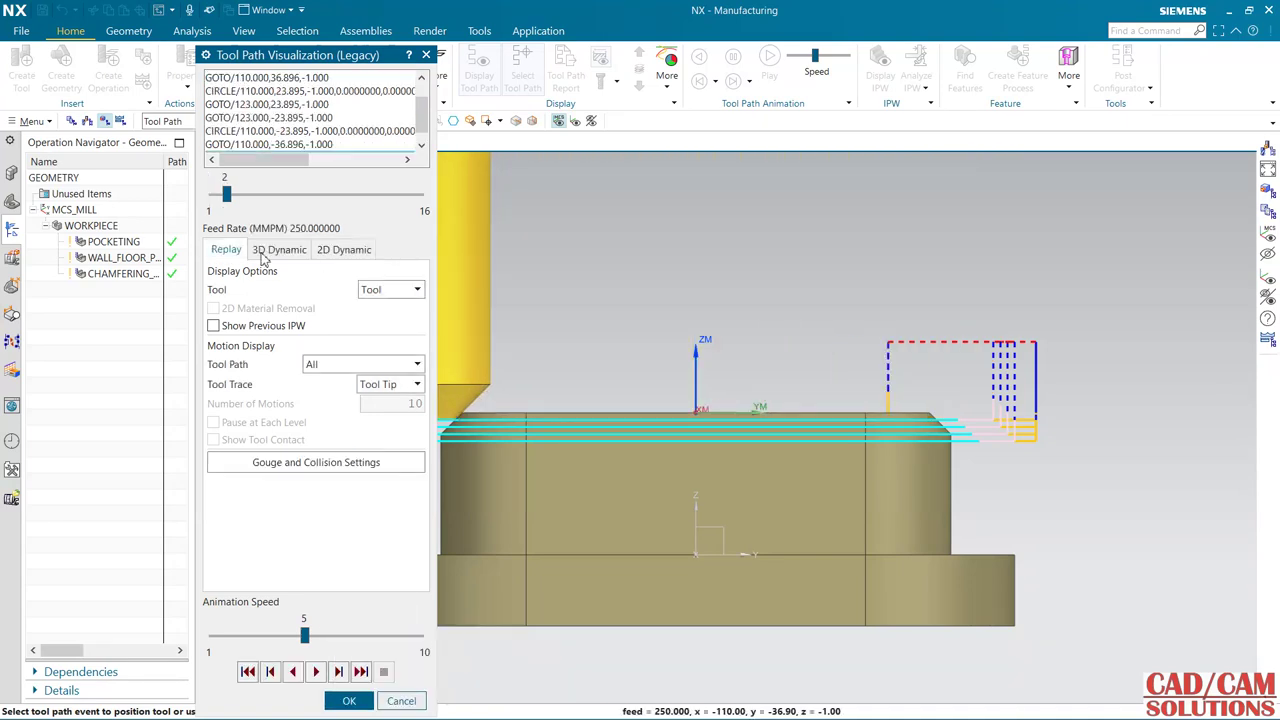
left_click(279, 249)
scroll(963, 391, "down", 4)
middle_click_drag(963, 391, 666, 590)
left_click(317, 672)
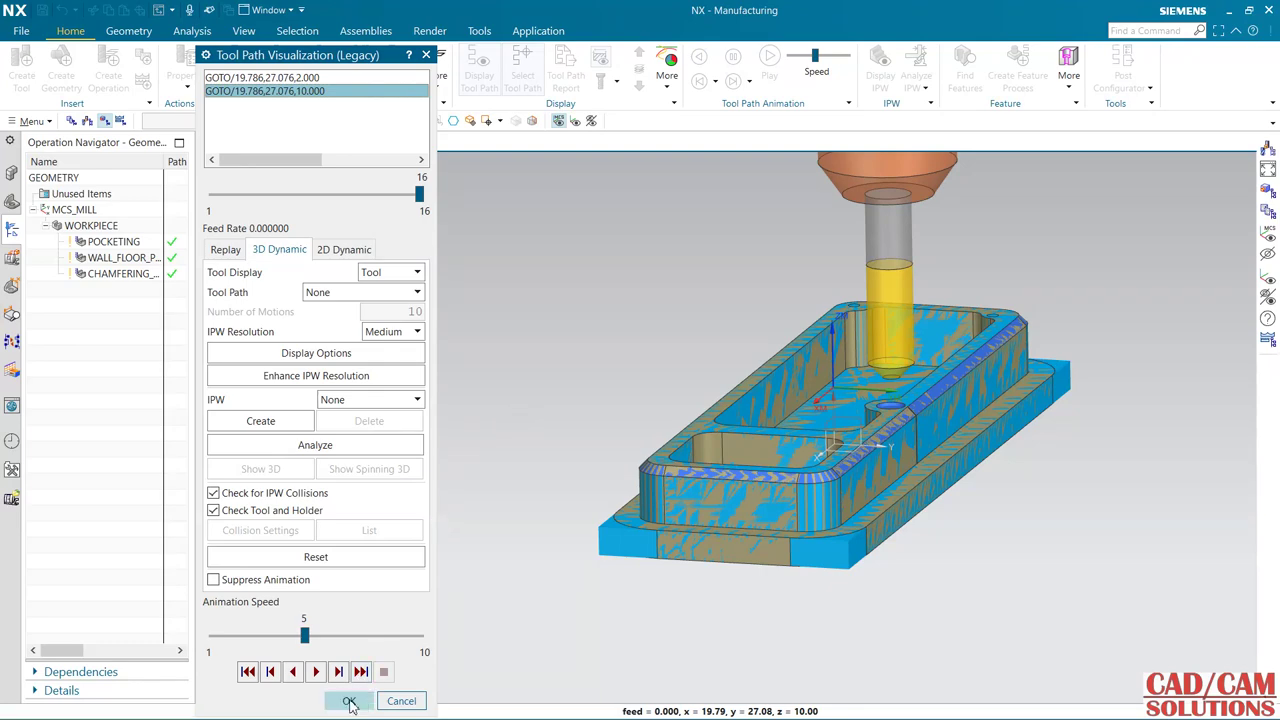
left_click(349, 700)
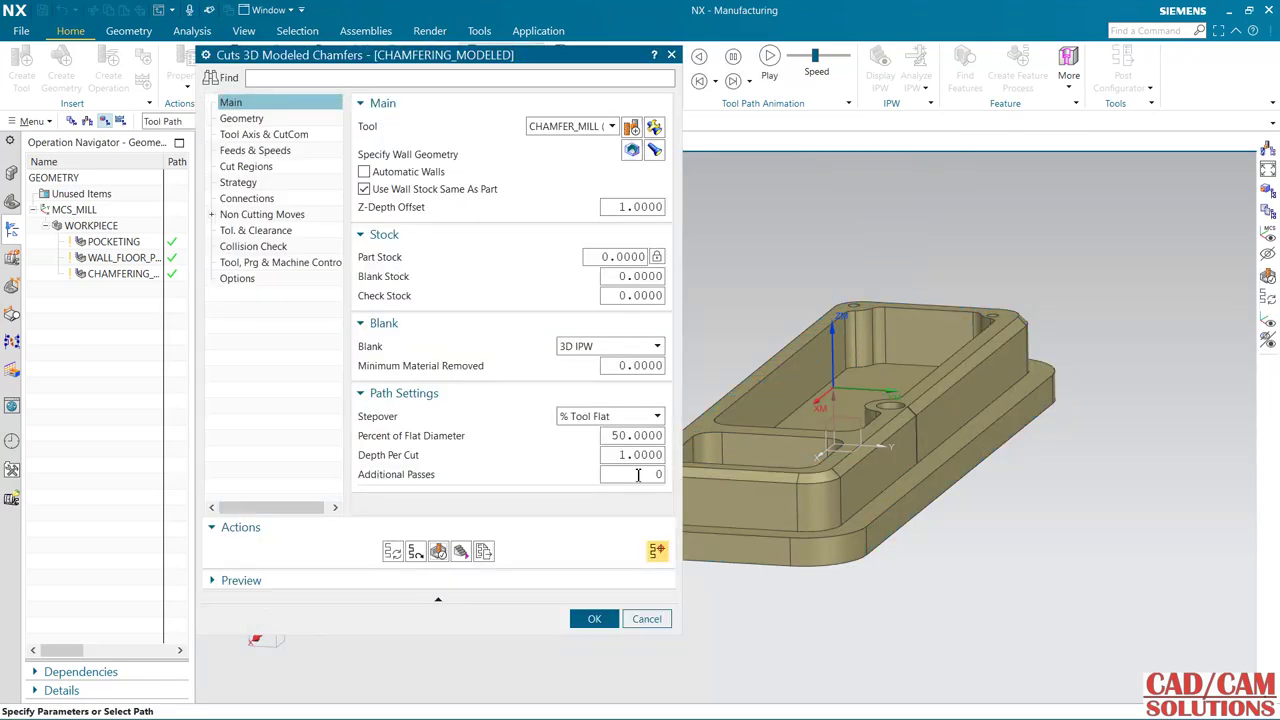
Set Additional Passes to 2 and regenerate past the plunge warning.
middle_click_drag(766, 417, 785, 380)
middle_click_drag(830, 320, 834, 318)
left_click(657, 473)
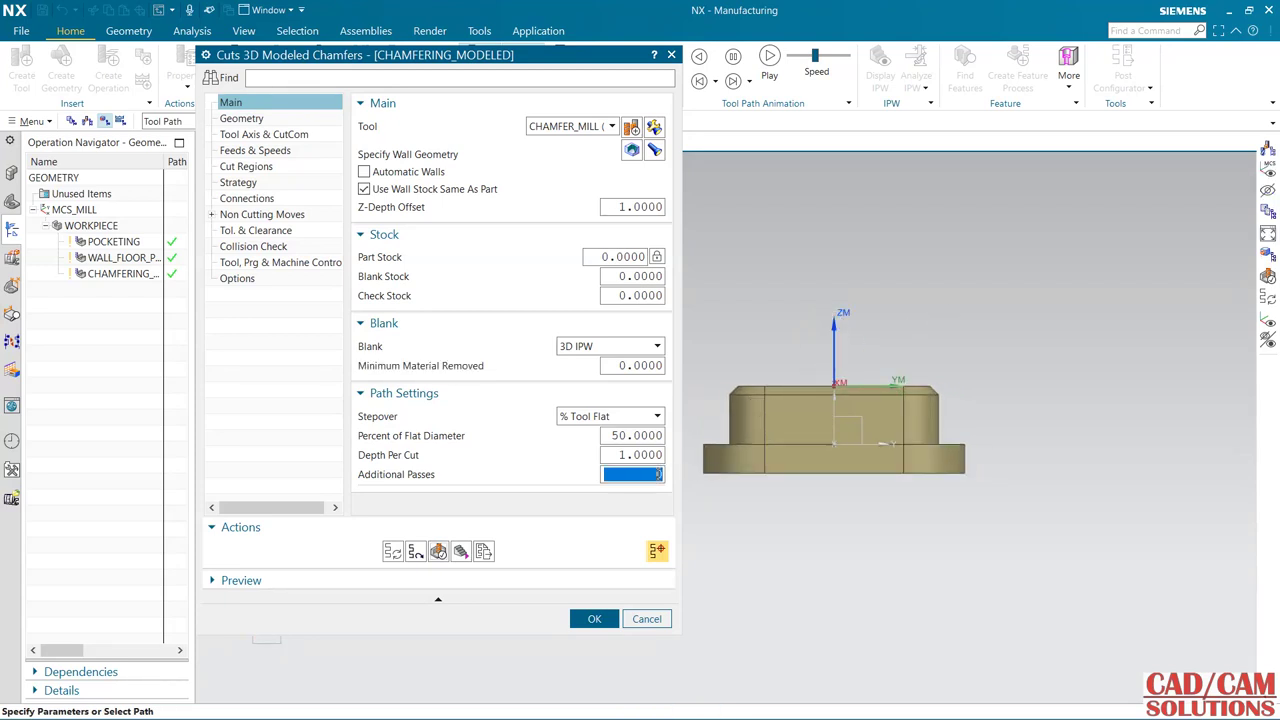
scroll(926, 391, "up", 4)
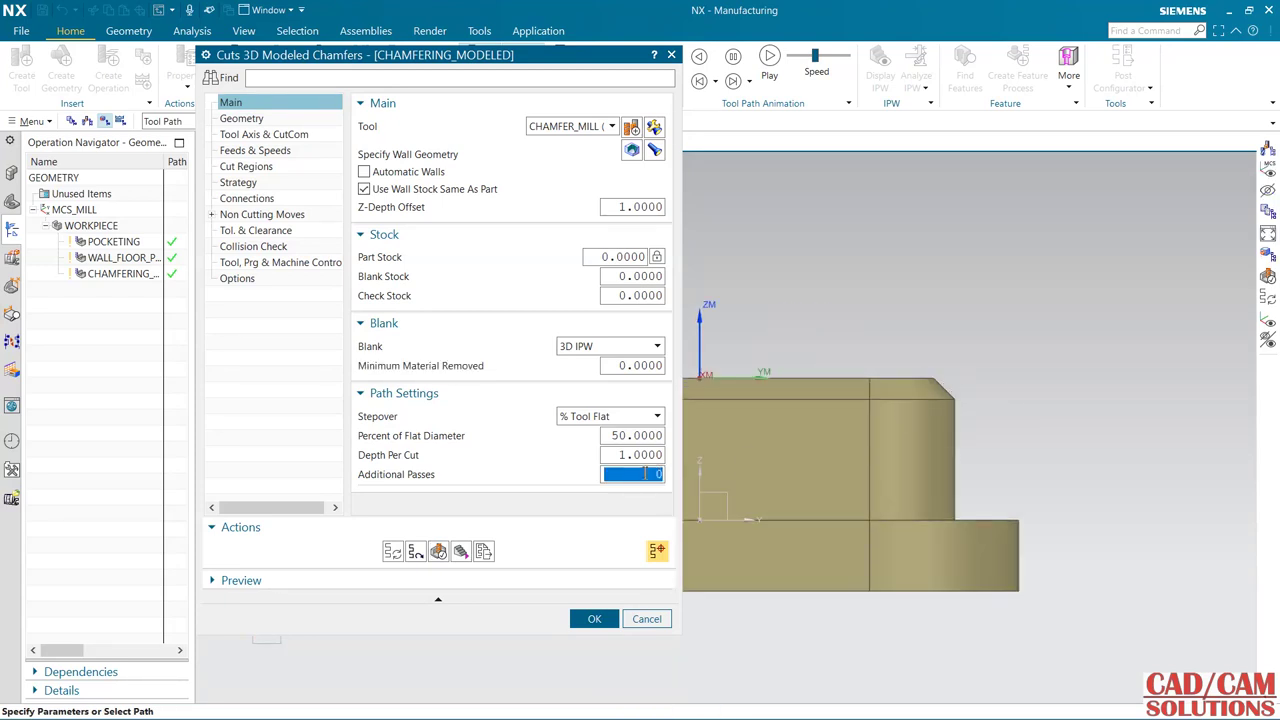
type("2")
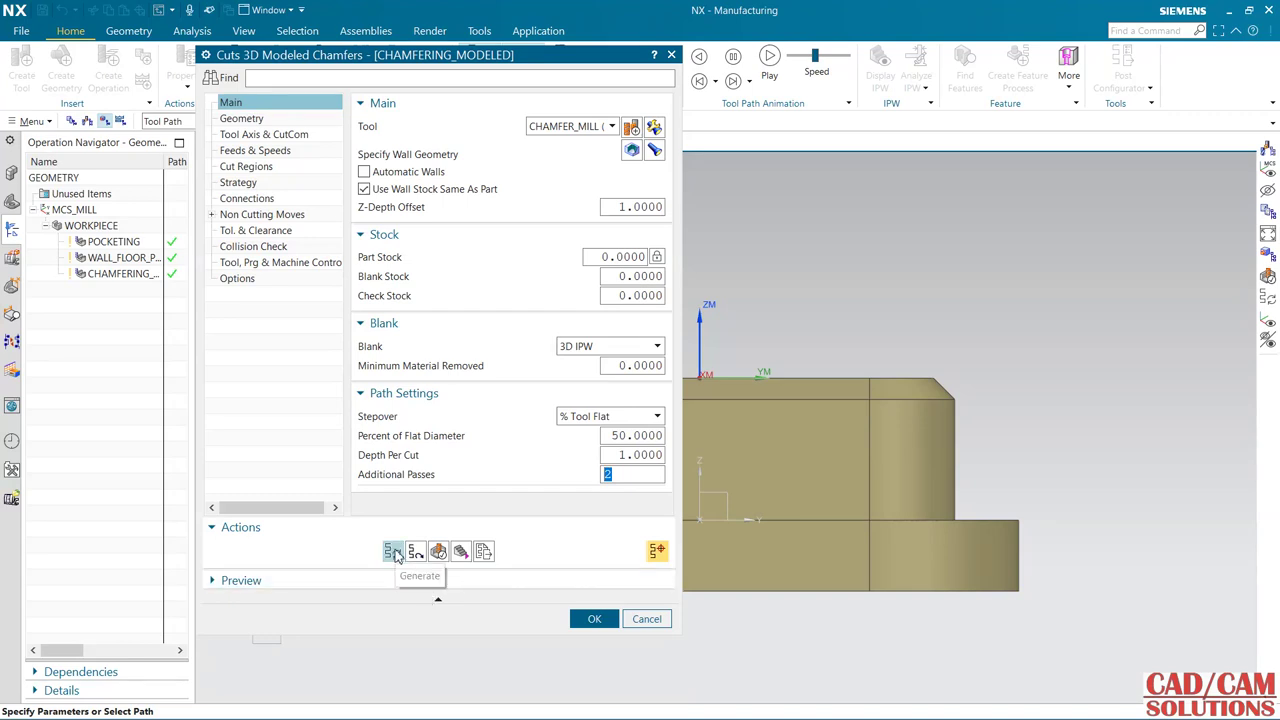
left_click(393, 551)
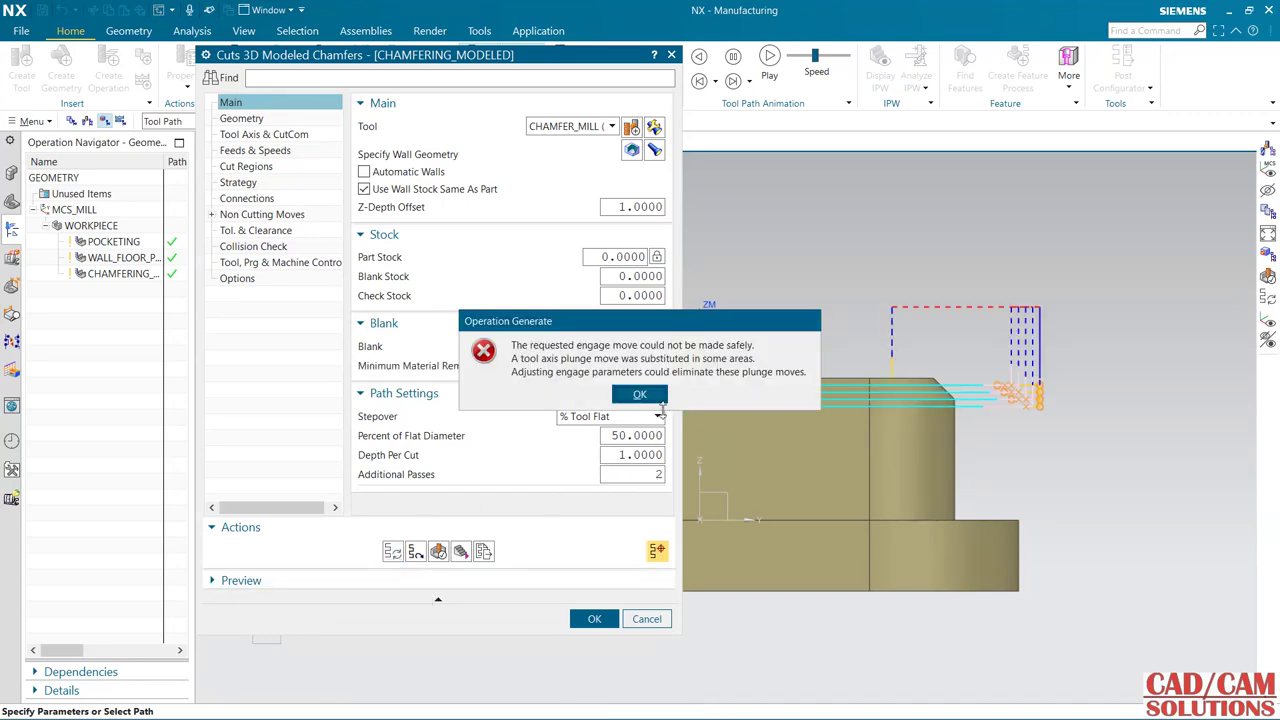
left_click(640, 395)
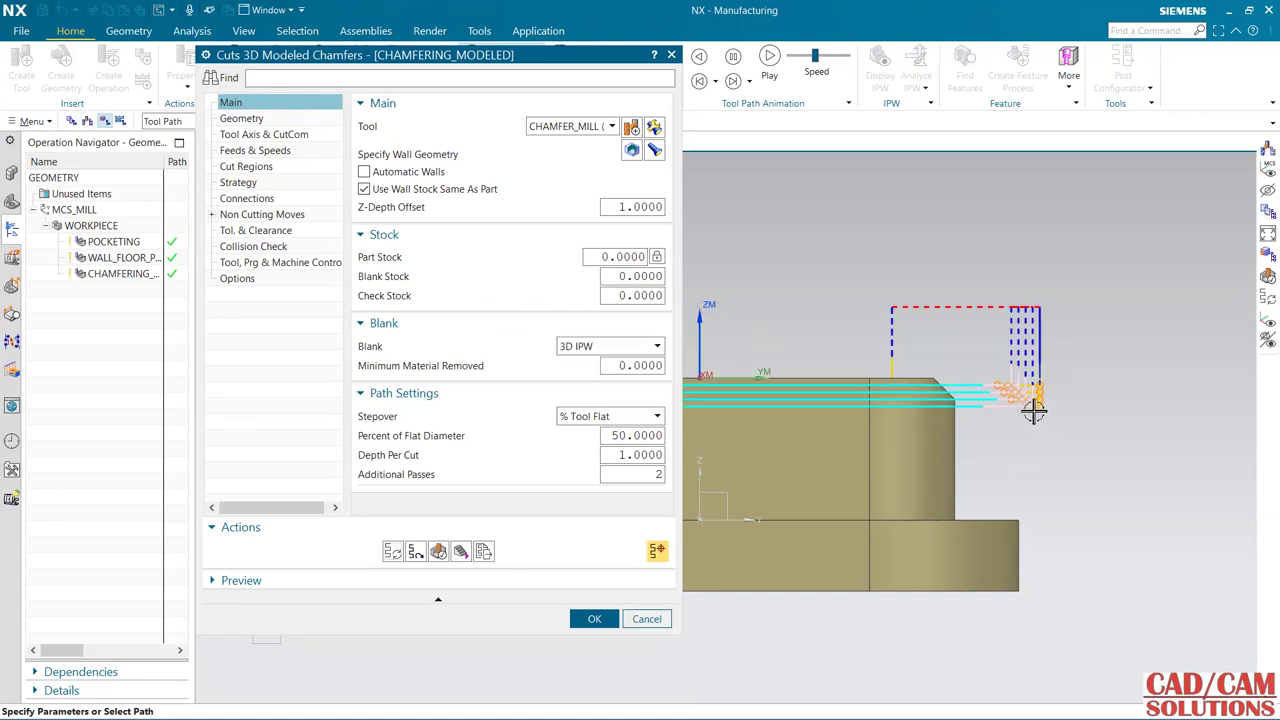
Replay the stacked passes from the top view, then tilt to see them from the side.
scroll(1034, 406, "up", 4)
scroll(901, 302, "down", 4)
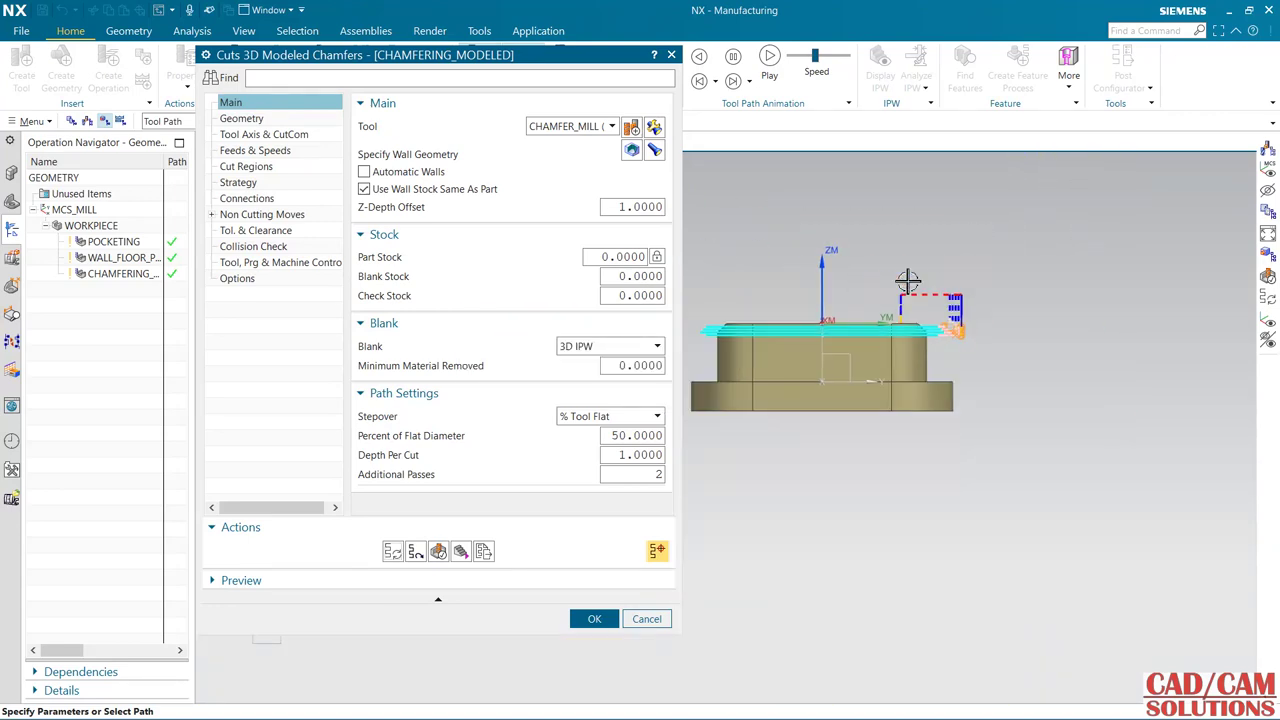
middle_click_drag(905, 300, 1051, 417)
key("F8")
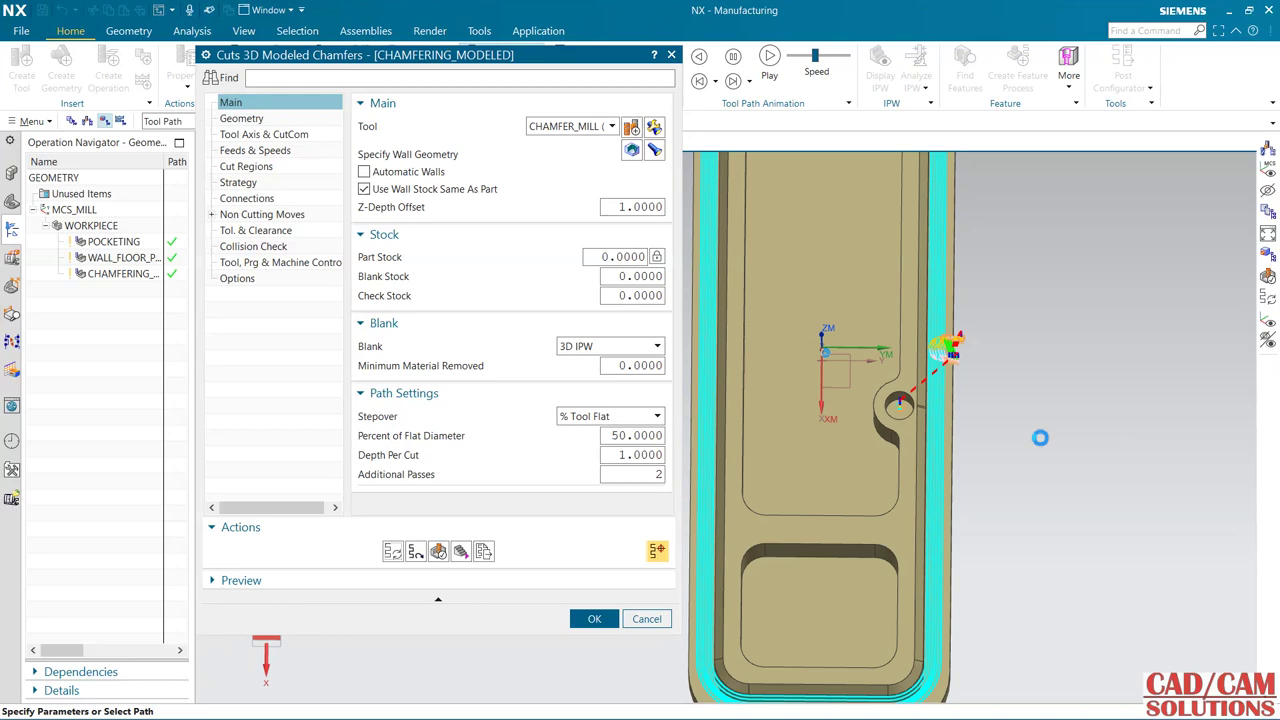
left_click(416, 551)
scroll(937, 498, "up", 3)
middle_click_drag(937, 498, 924, 410)
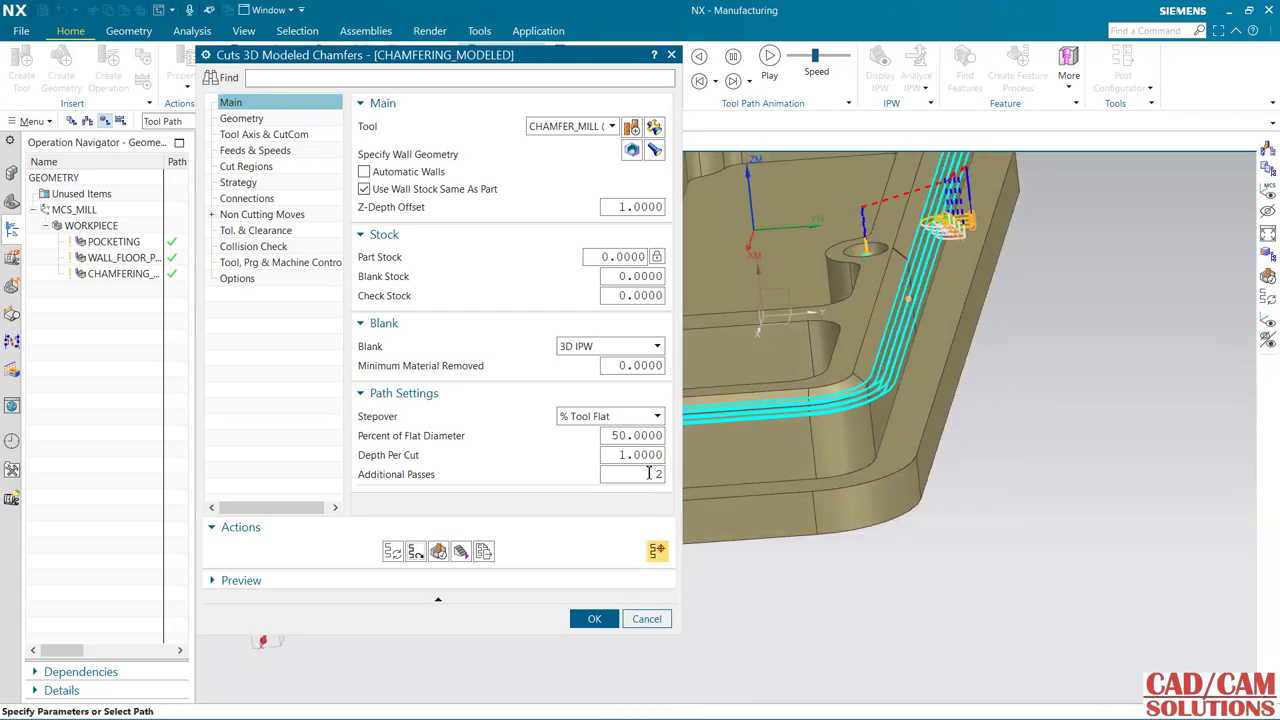
Reset Additional Passes to 0, regenerate the chamfer toolpath and dismiss the plunge-move warning.
double_click(649, 473)
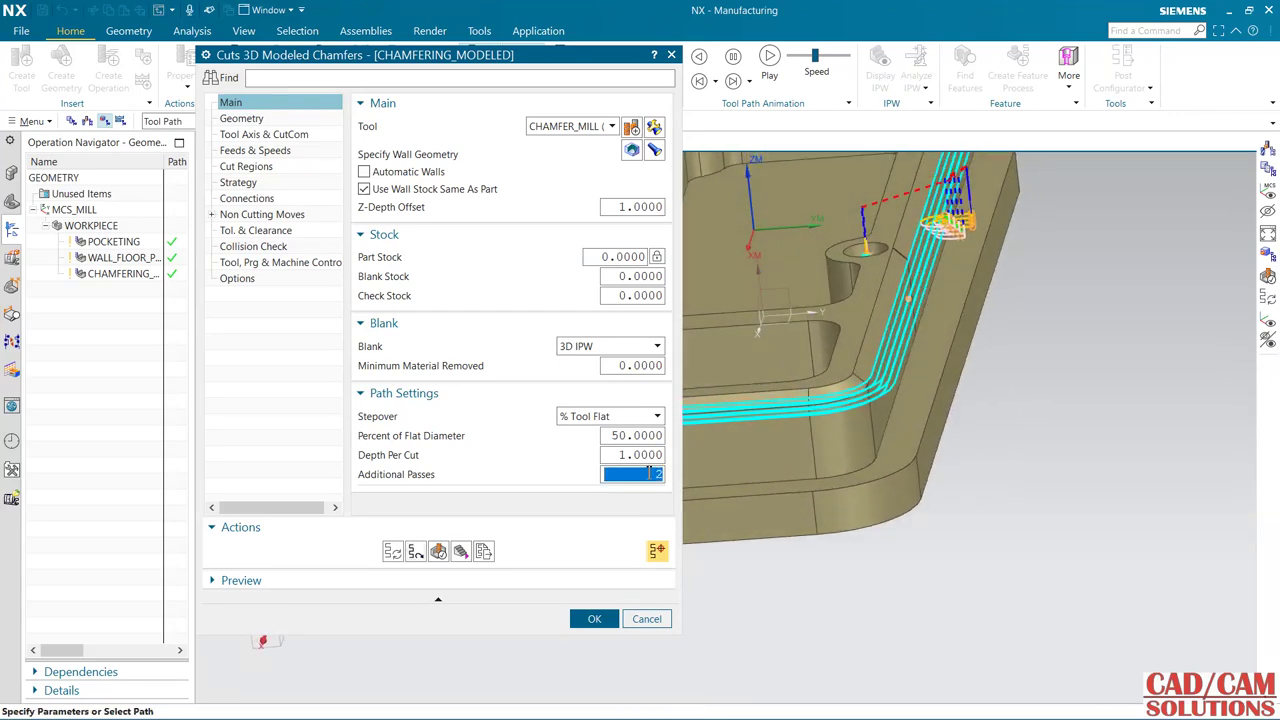
type("0")
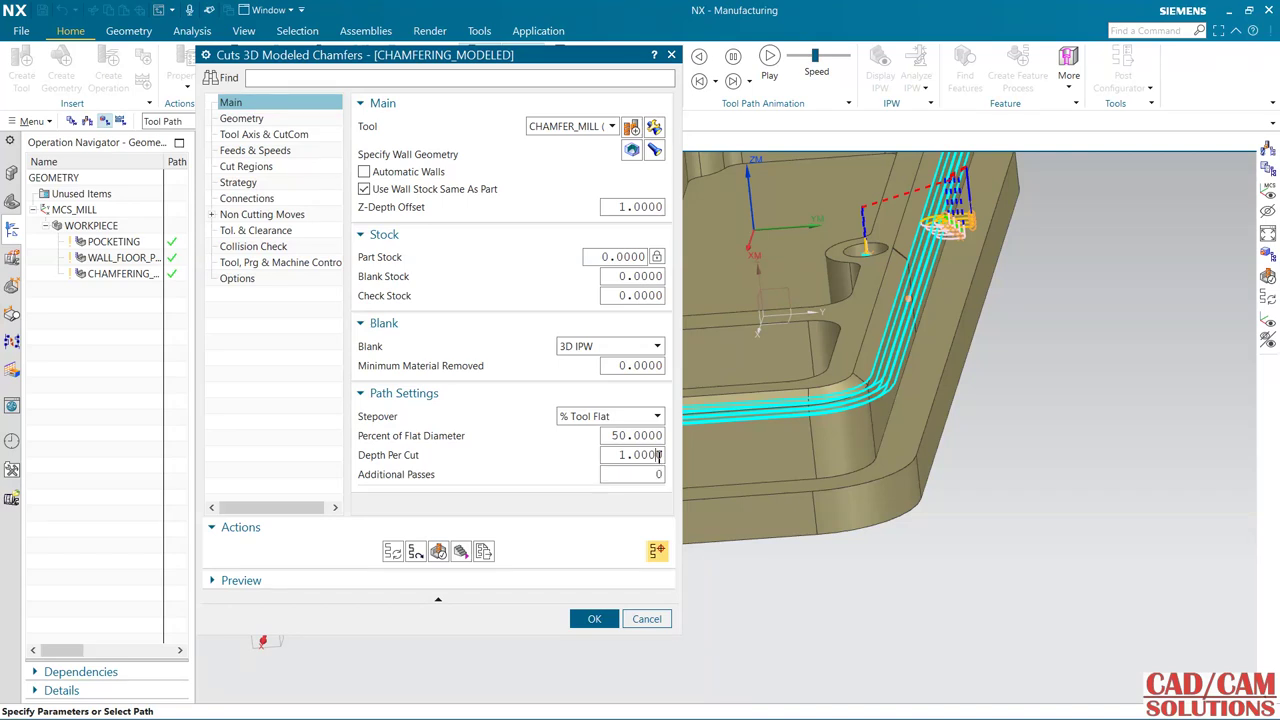
double_click(658, 455)
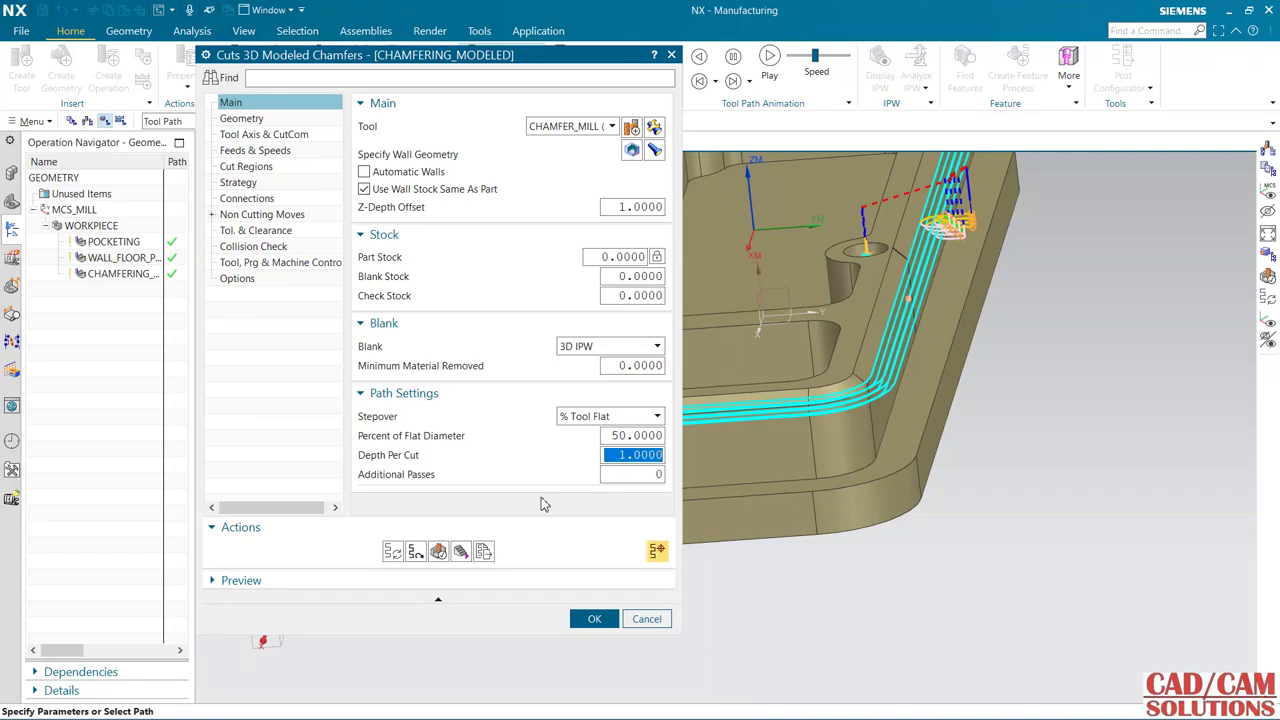
left_click(394, 551)
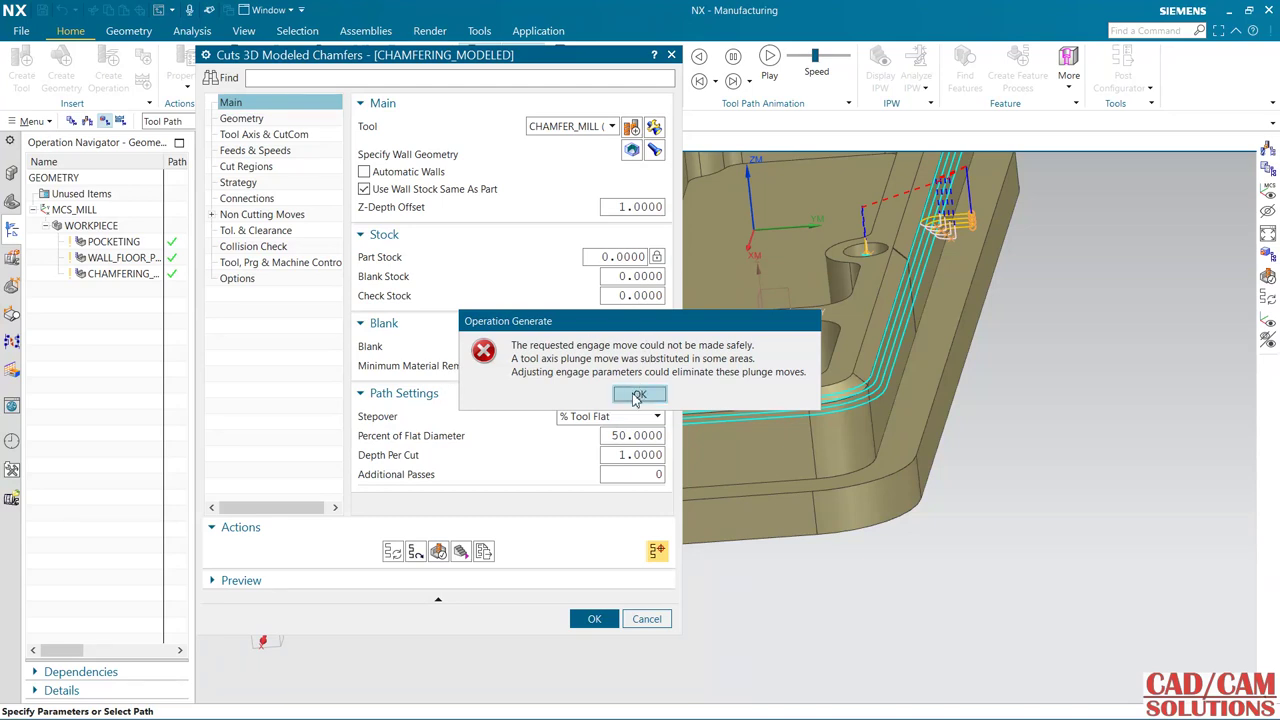
left_click(637, 396)
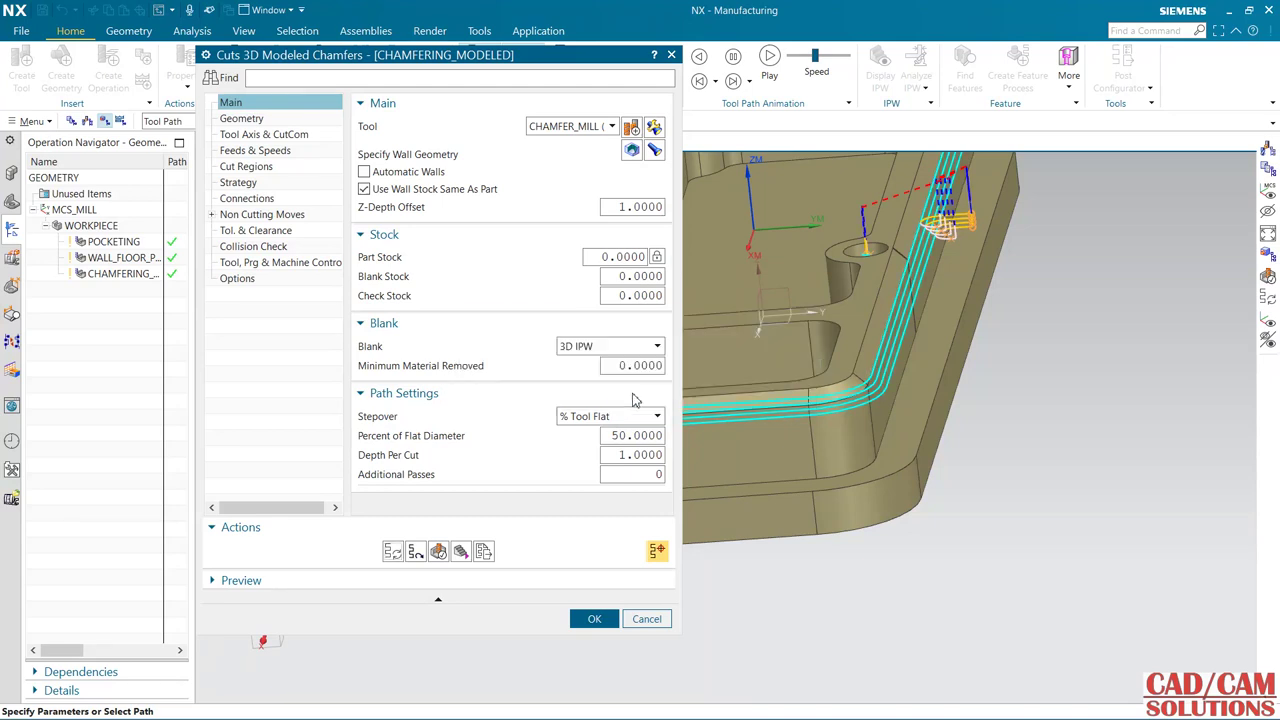
In the non-cutting moves, set Open Area Engage Type to Same as Closed Area.
left_click(214, 215)
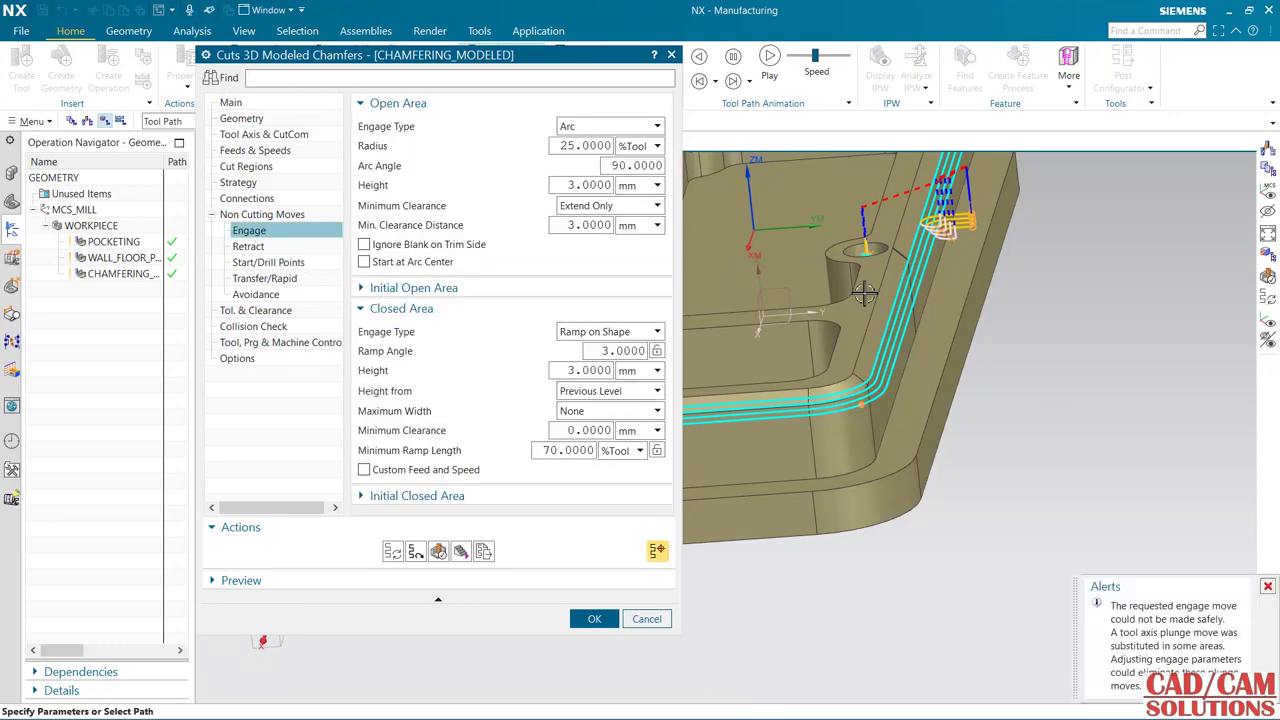
scroll(997, 374, "up", 3)
middle_click_drag(947, 215, 1005, 400)
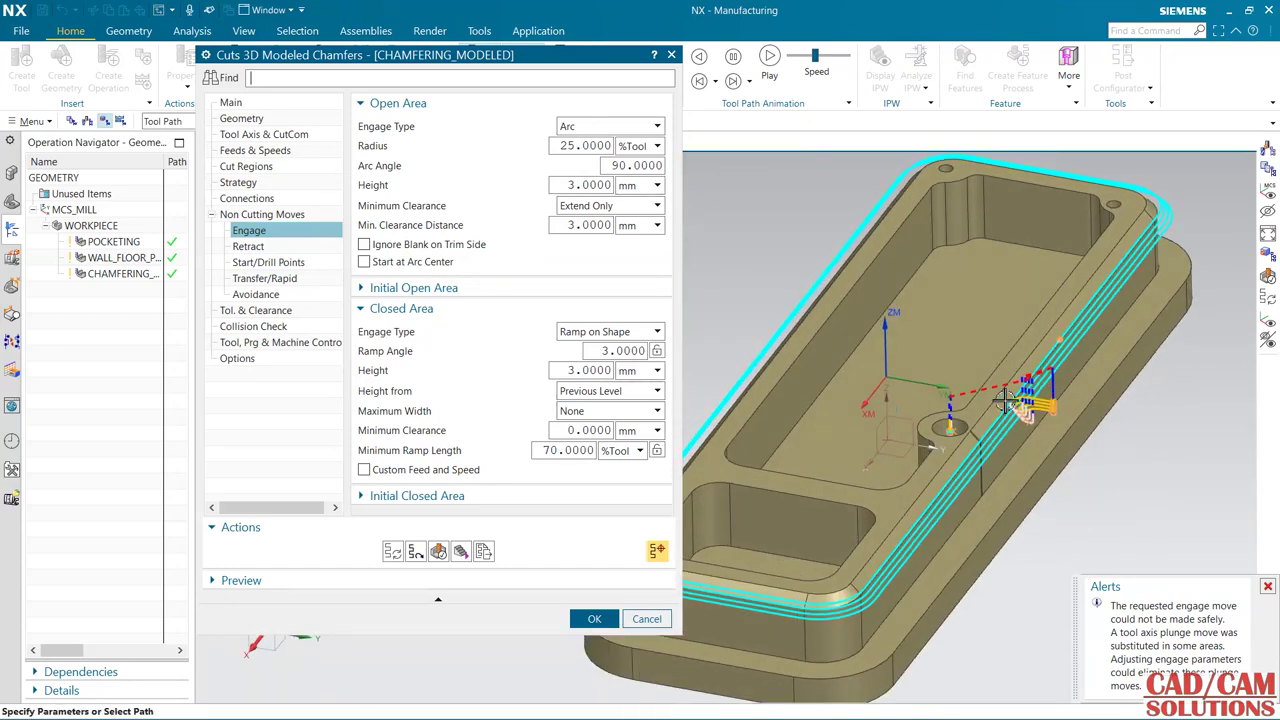
scroll(993, 505, "up", 3)
scroll(993, 505, "down", 3)
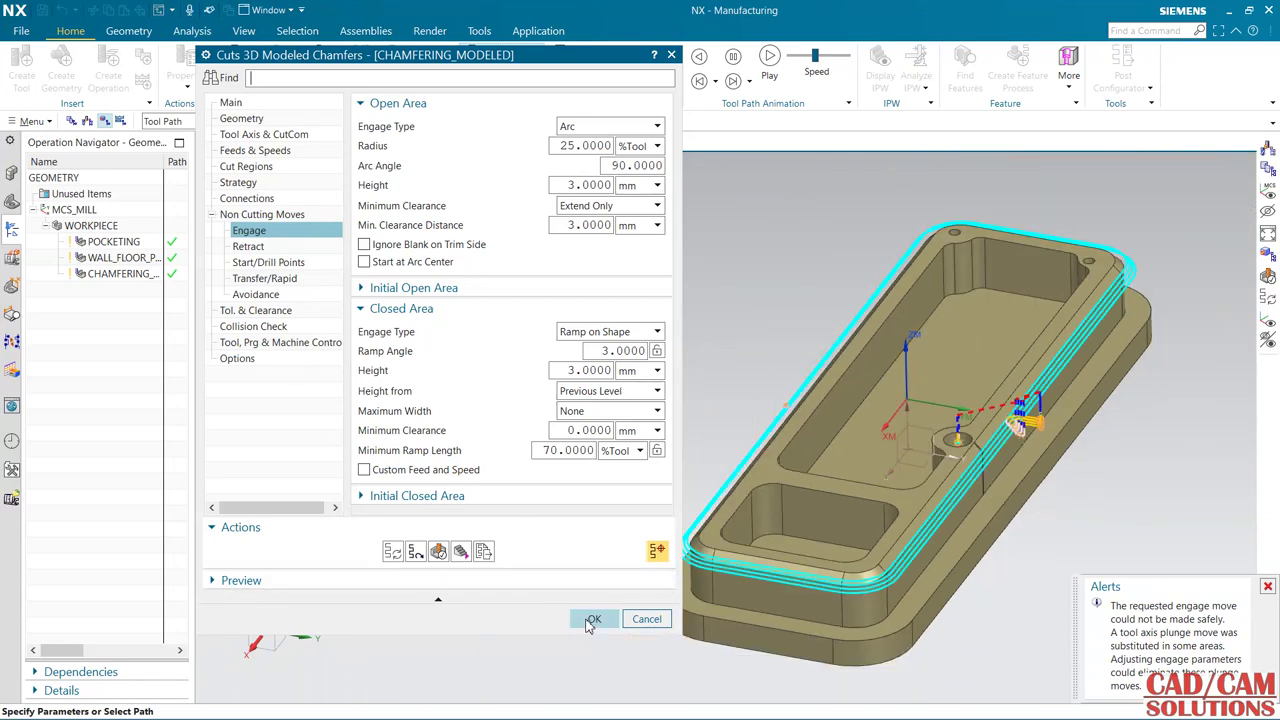
left_click(594, 126)
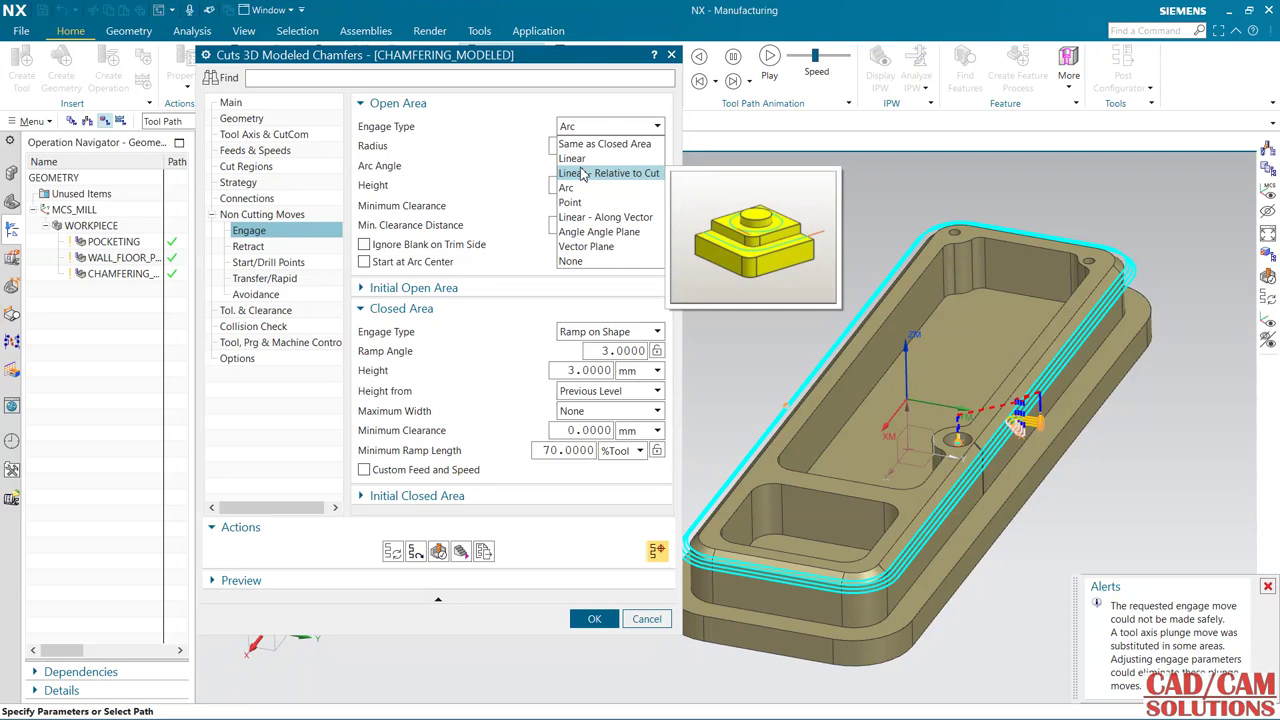
left_click(595, 144)
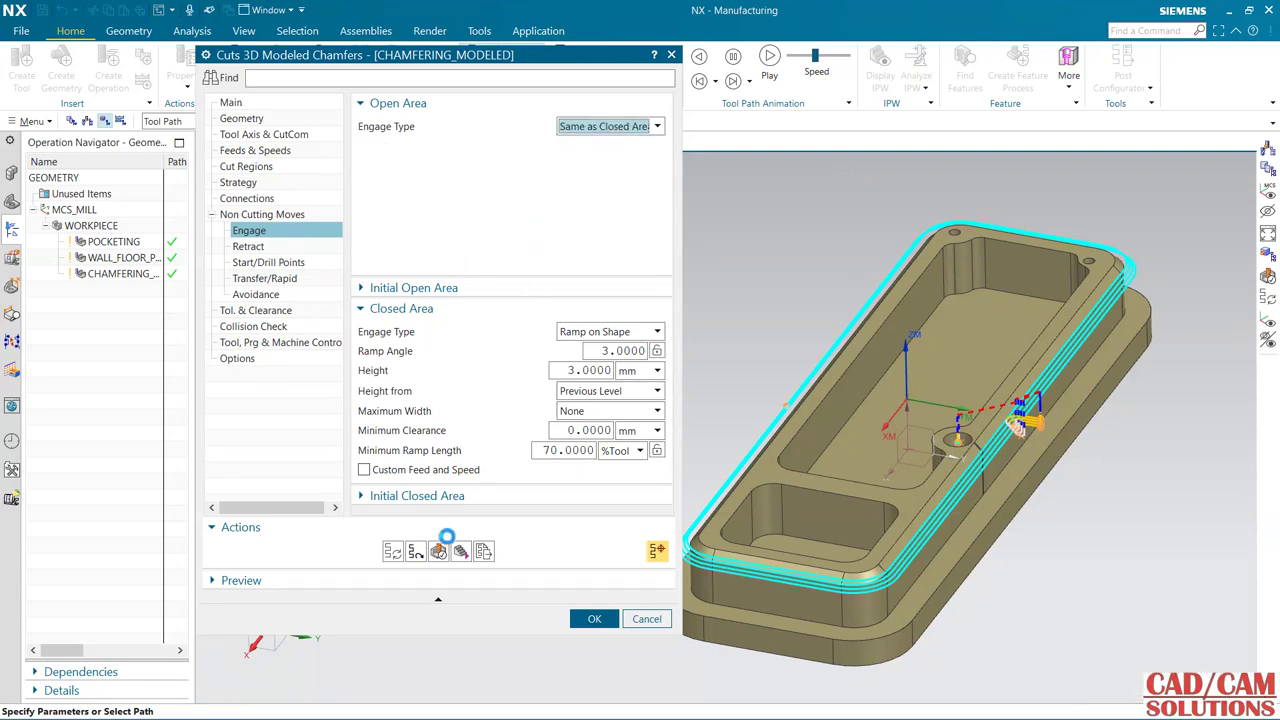
Regenerate the chamfer toolpath and dismiss the unsafe-engage warning.
left_click(393, 552)
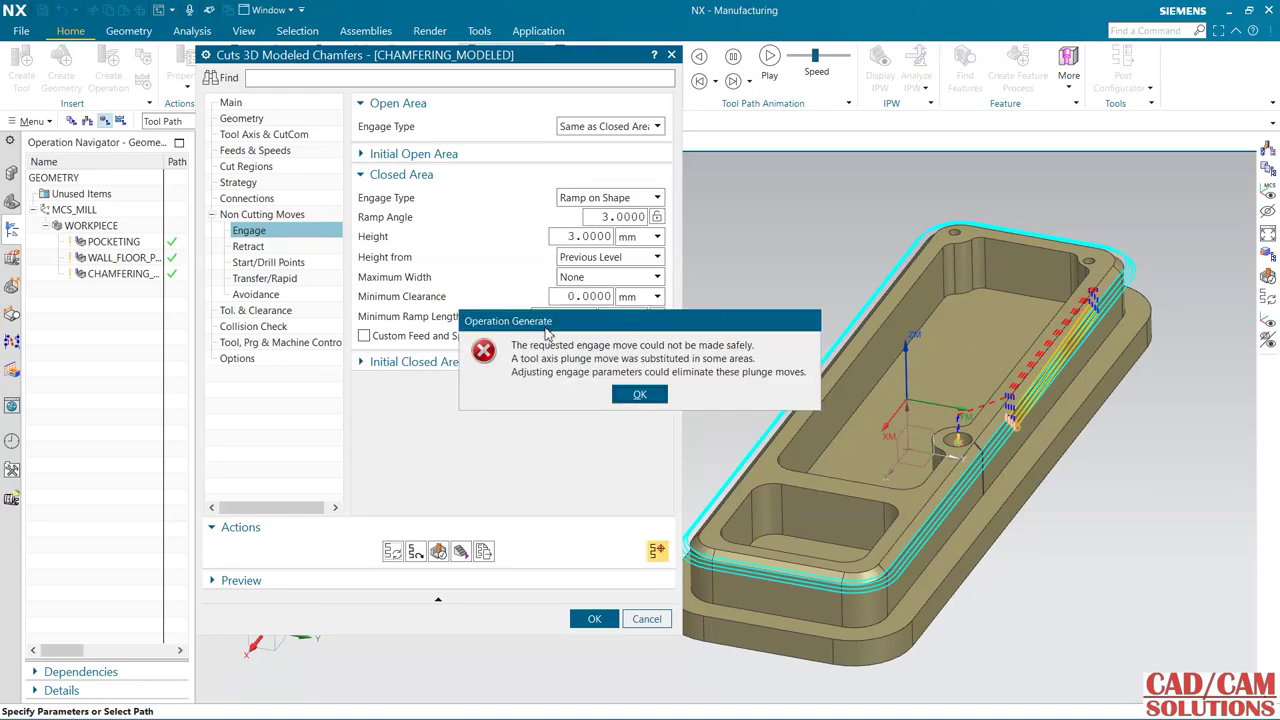
left_click(641, 394)
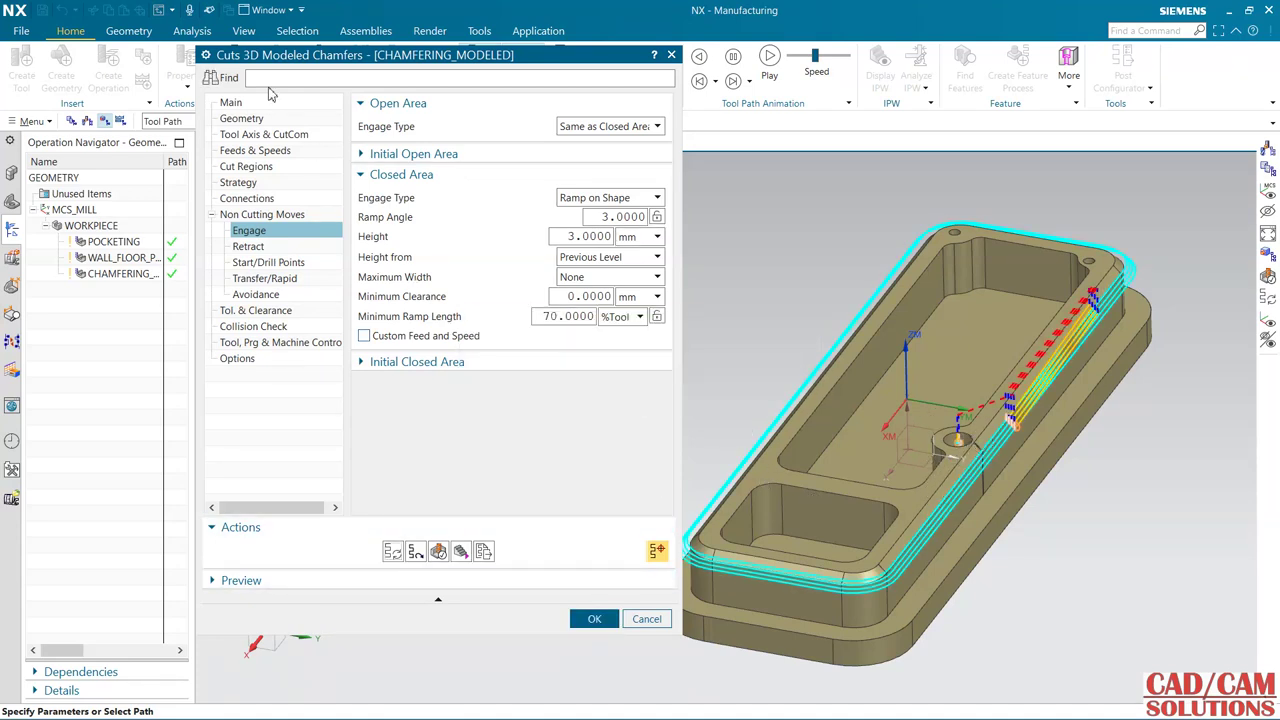
left_click(232, 103)
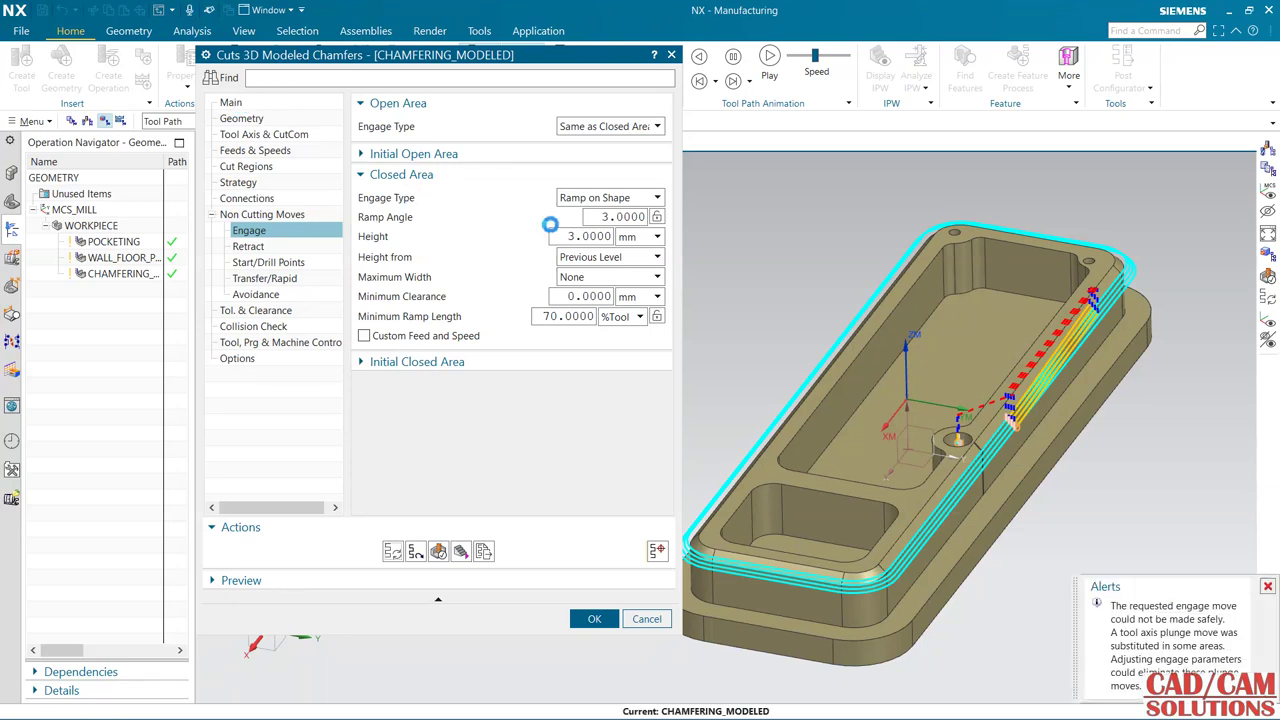
Play a 3D Dynamic material-removal verification of the chamfer toolpath, then close it.
left_click(655, 150)
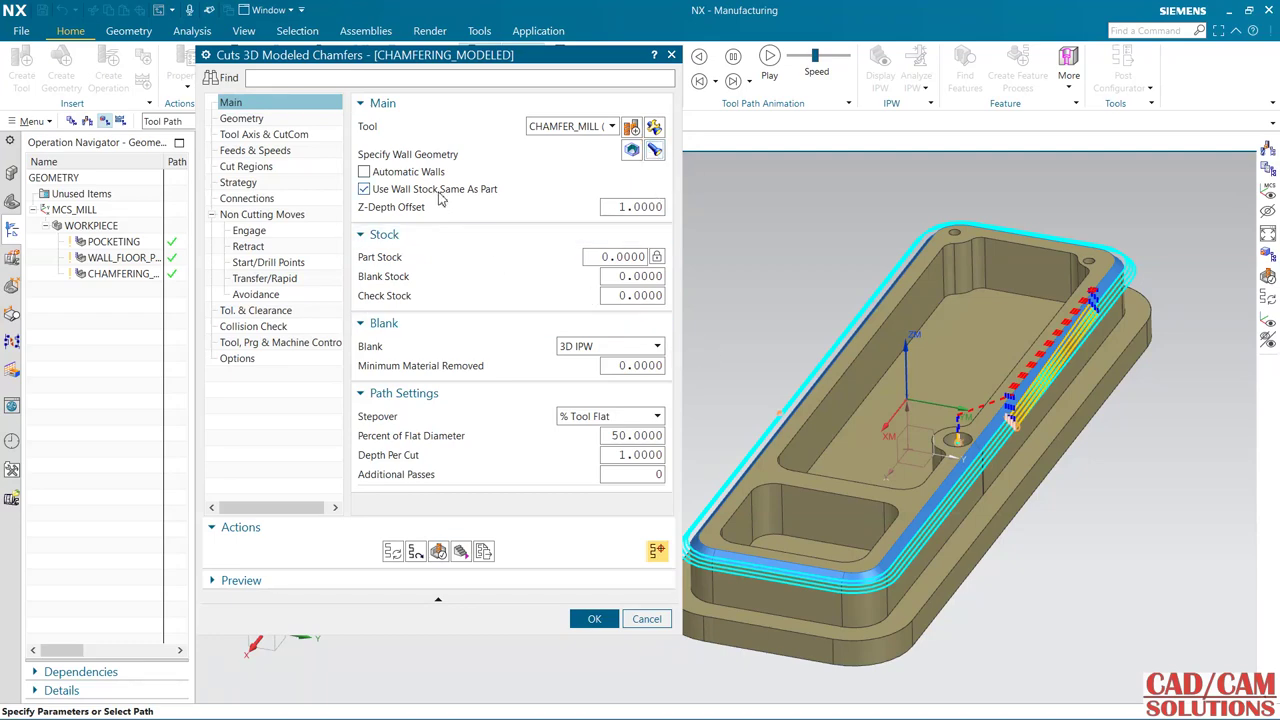
scroll(1040, 487, "up", 5)
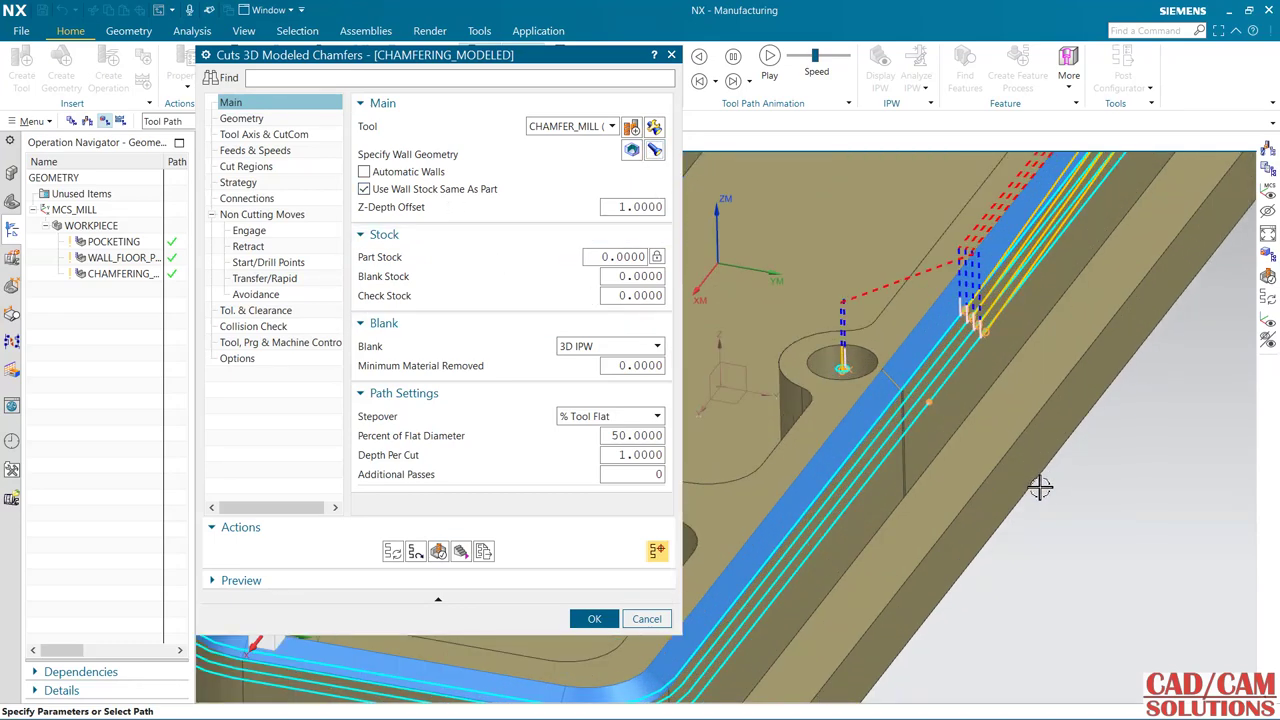
scroll(1040, 487, "down", 5)
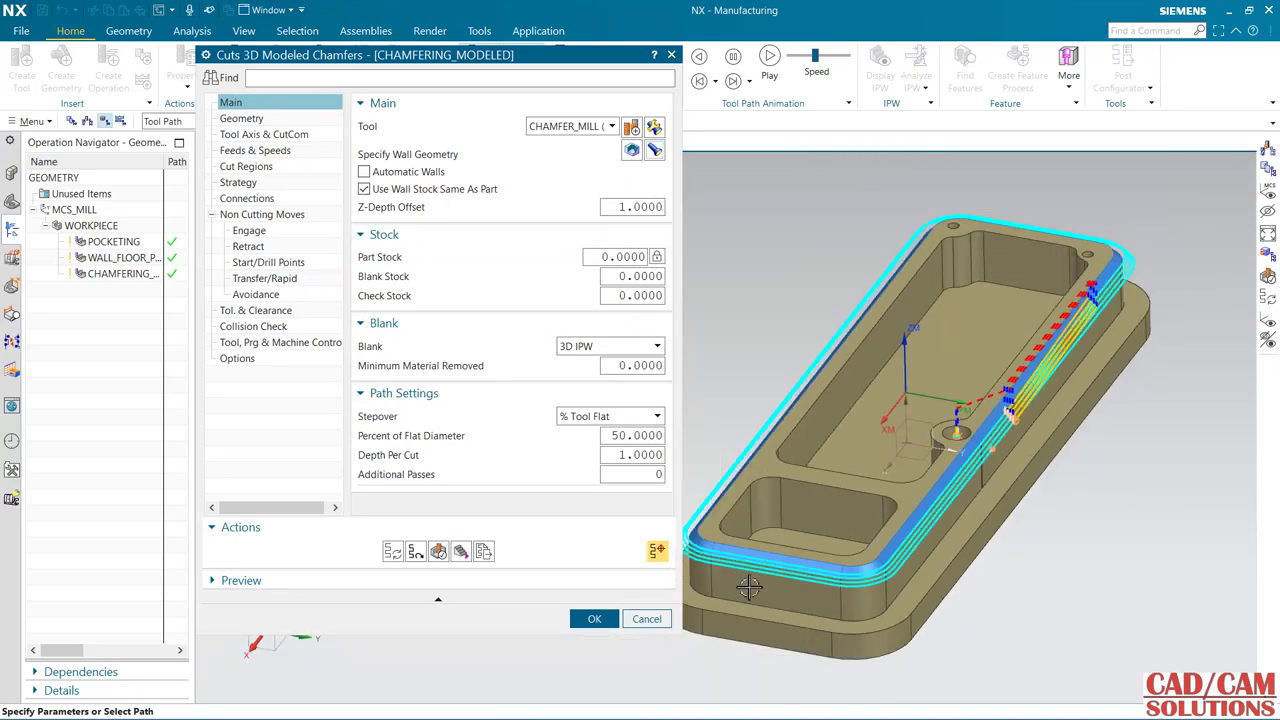
left_click(437, 553)
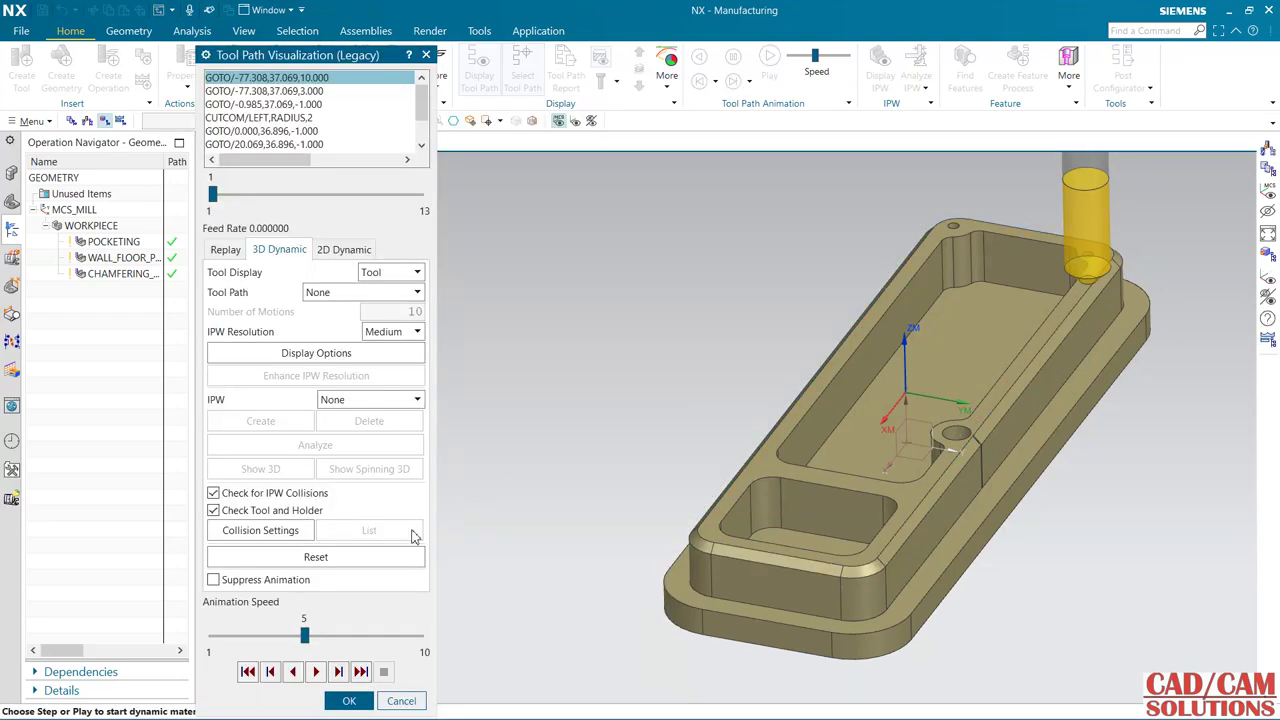
left_click(315, 673)
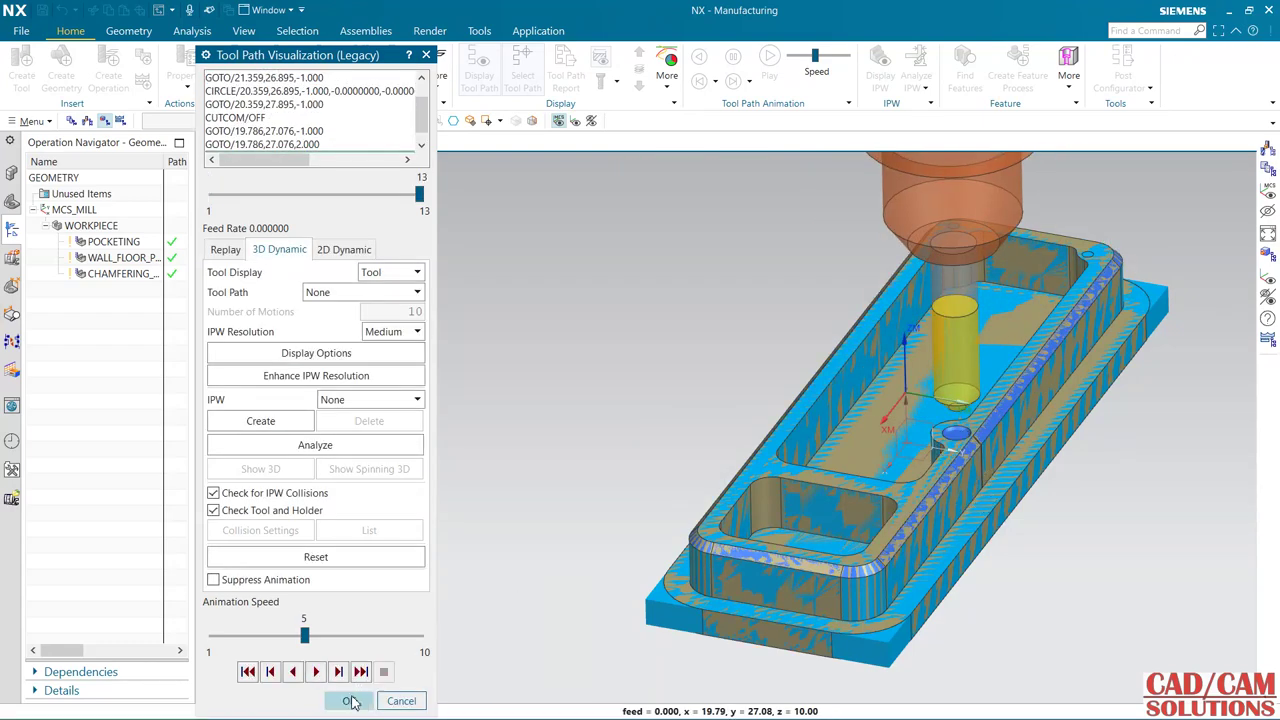
left_click(350, 699)
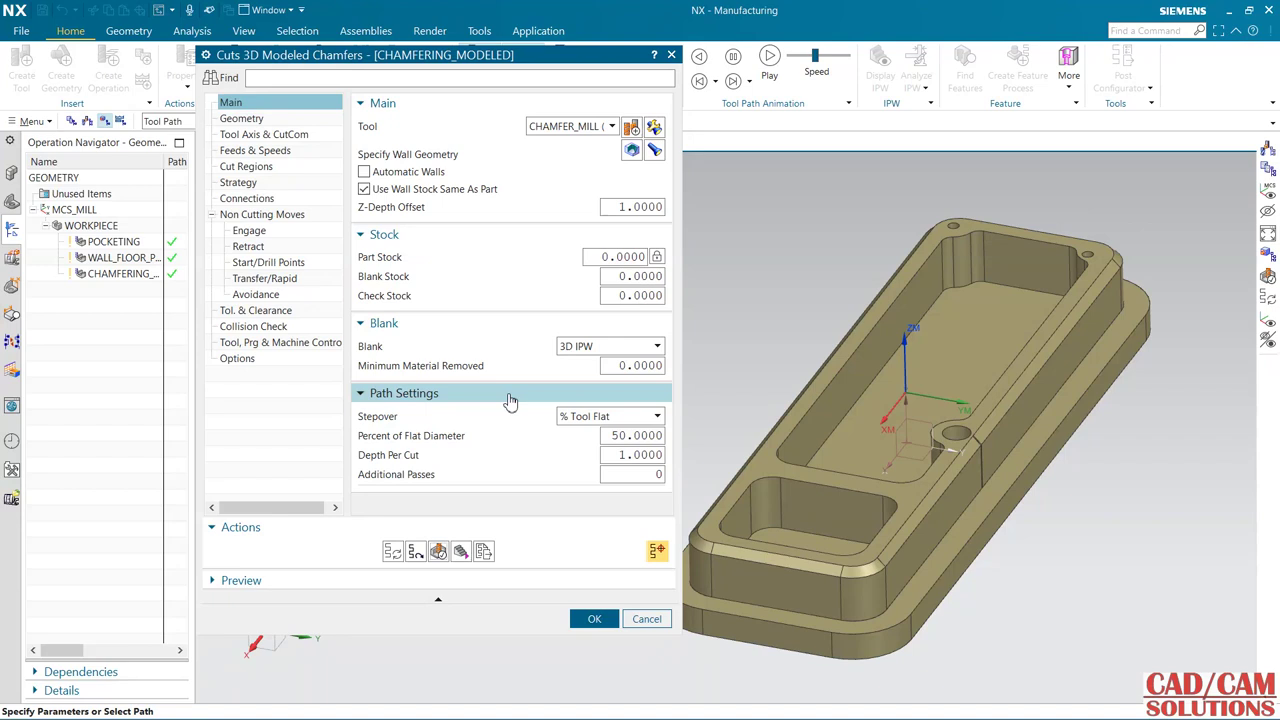
Switch the blank to Thickness with 3.0000 wall blank thickness and regenerate the chamfer toolpath.
left_click(596, 348)
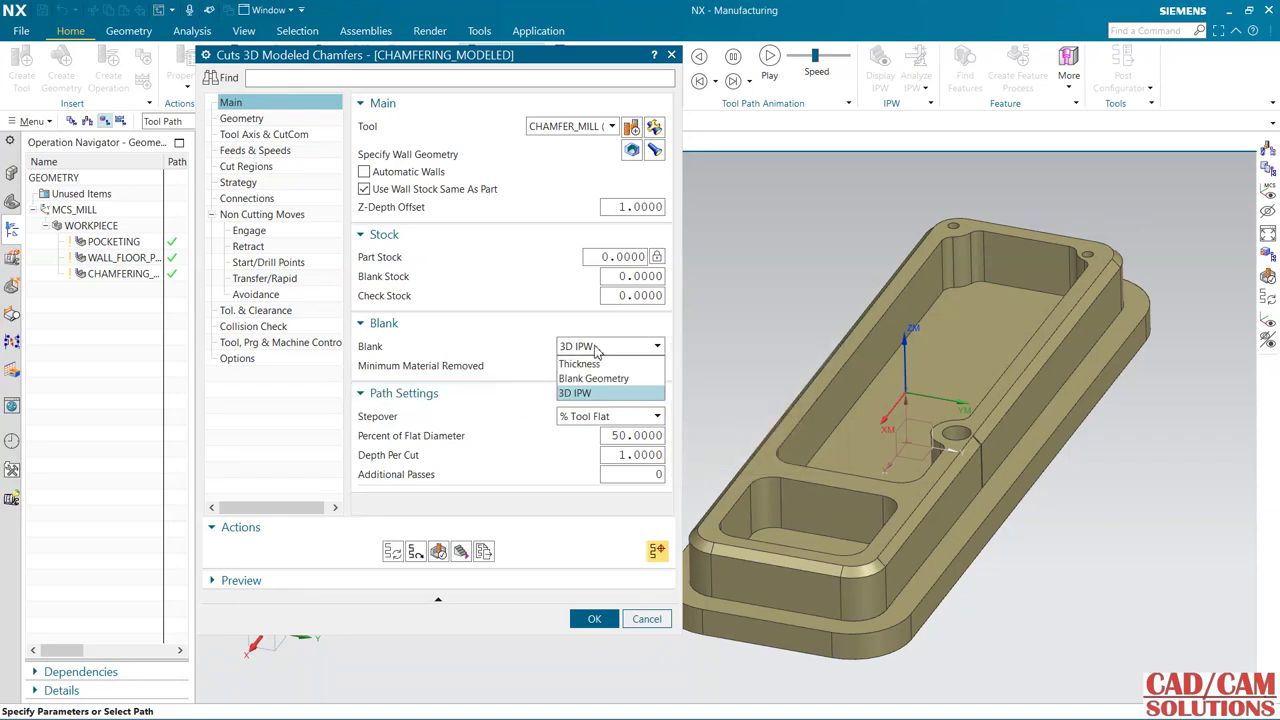
left_click(579, 365)
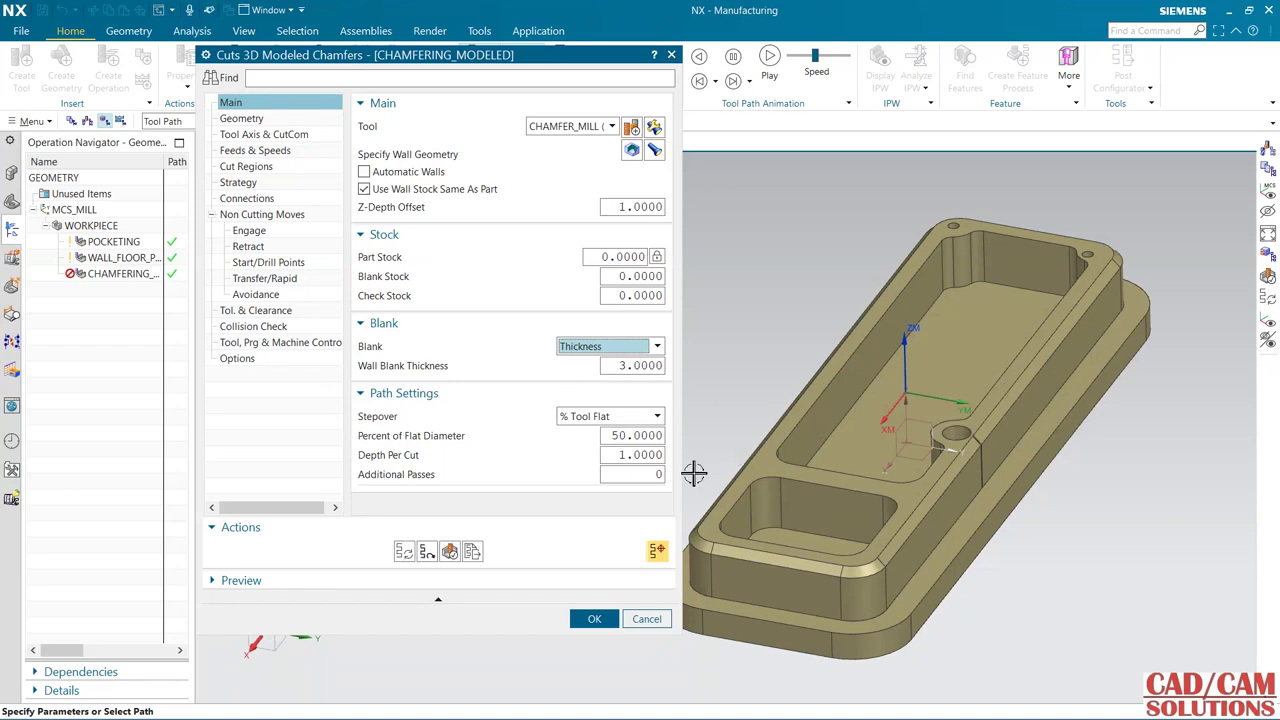
left_click(423, 556)
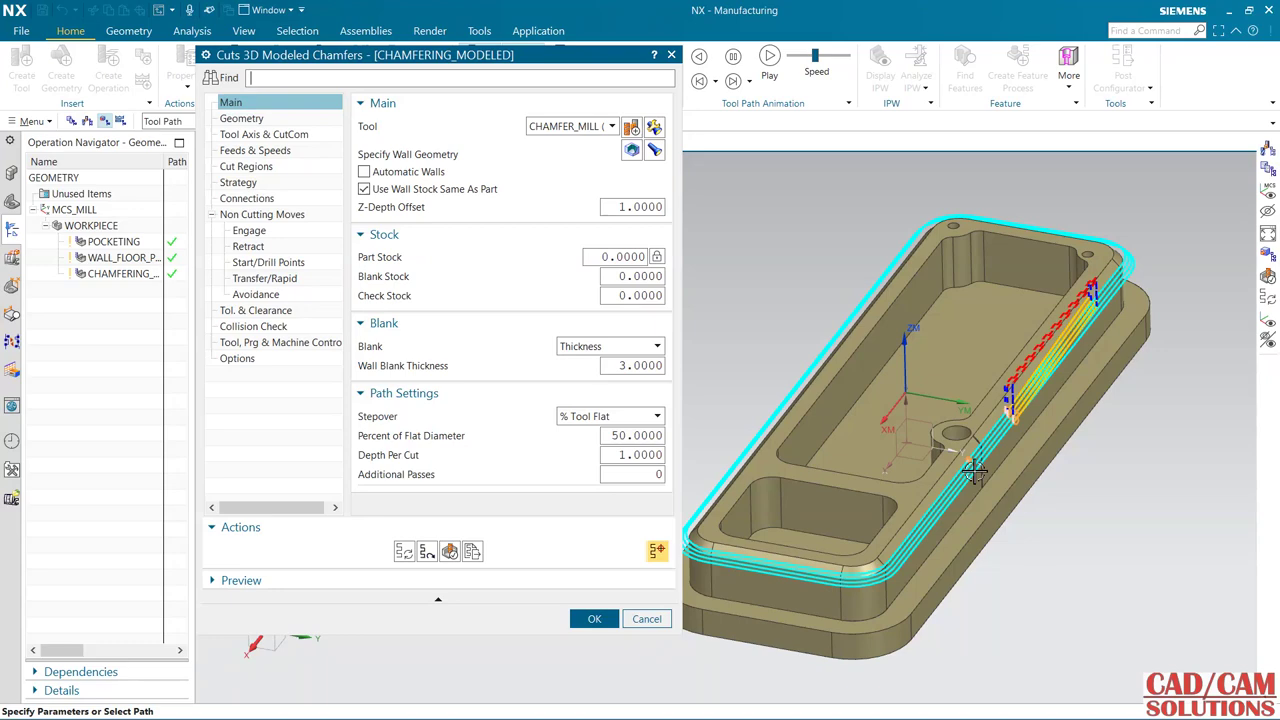
scroll(975, 473, "up", 3)
scroll(975, 473, "down", 3)
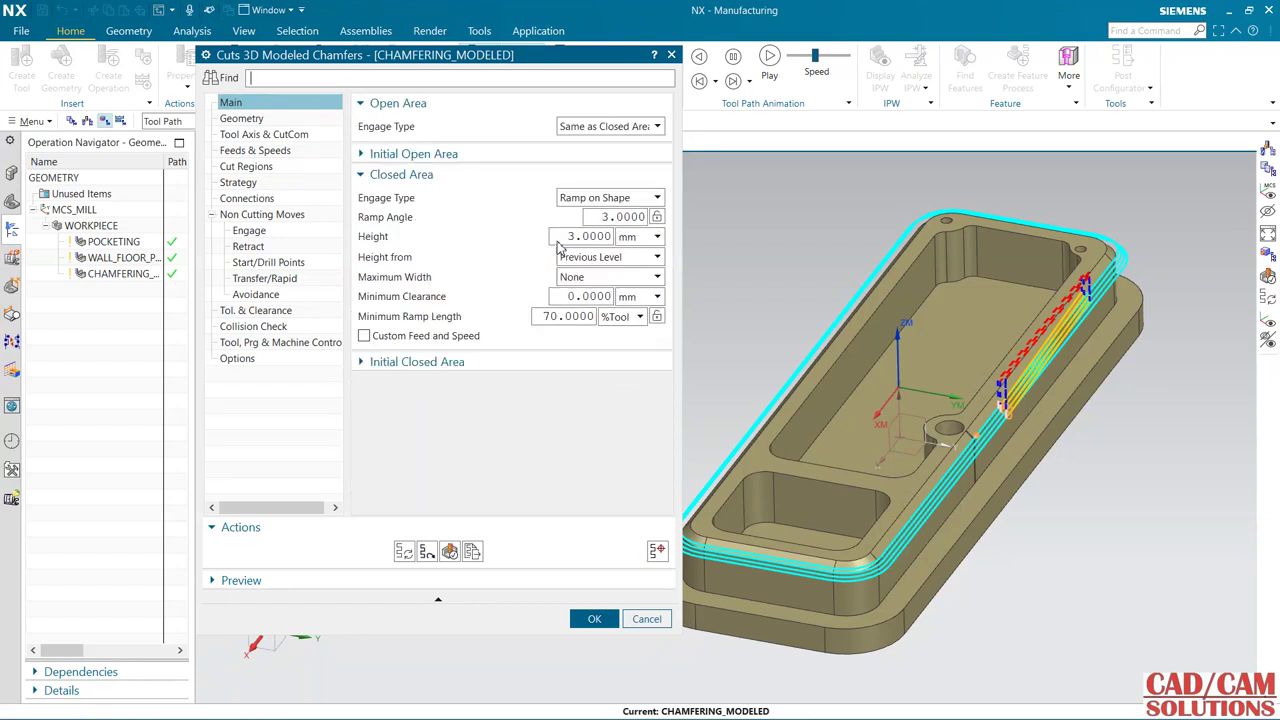
Use an Arc engage (radius 25 %Tool) for open areas, regenerate, and confirm retract is Same as Engage.
left_click(605, 127)
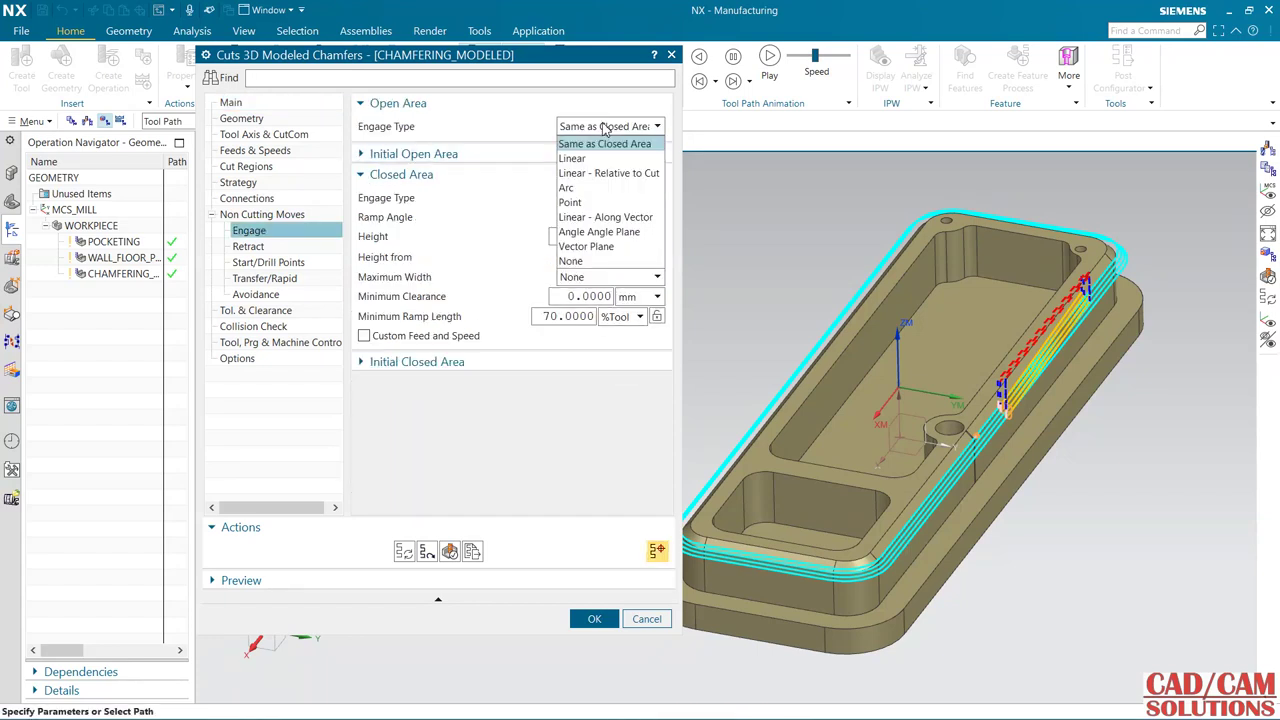
left_click(581, 190)
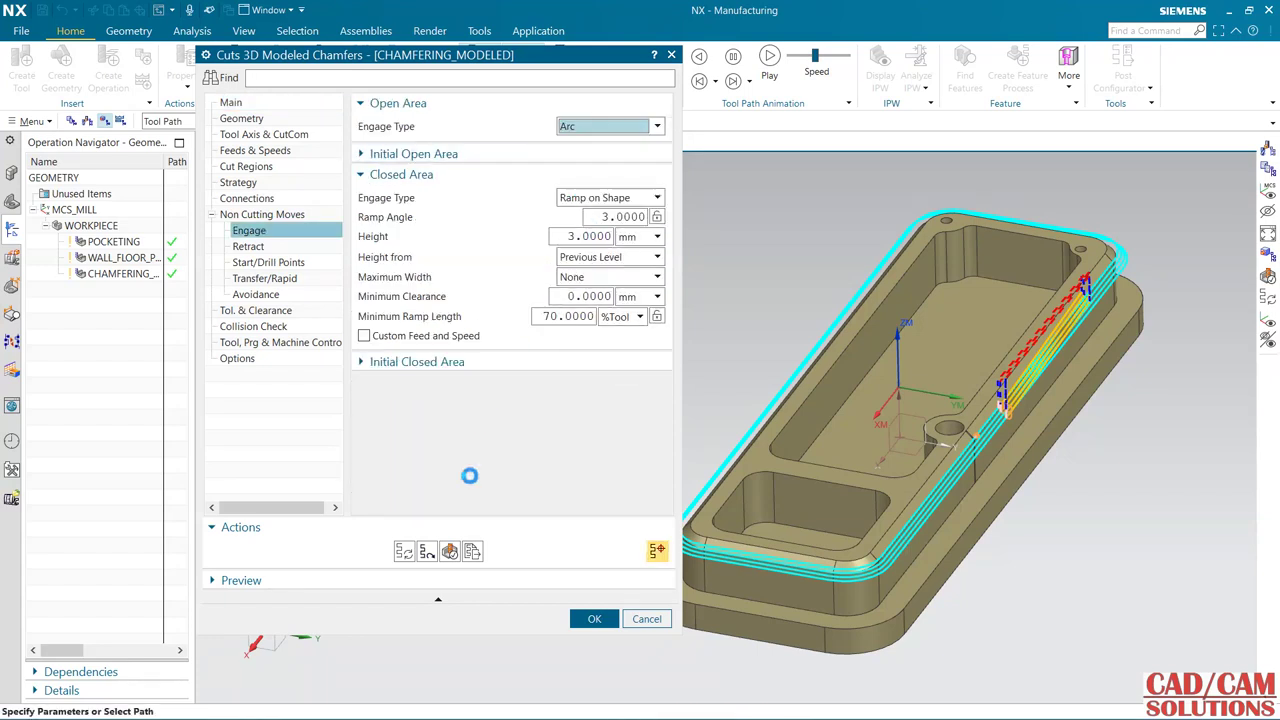
left_click(405, 551)
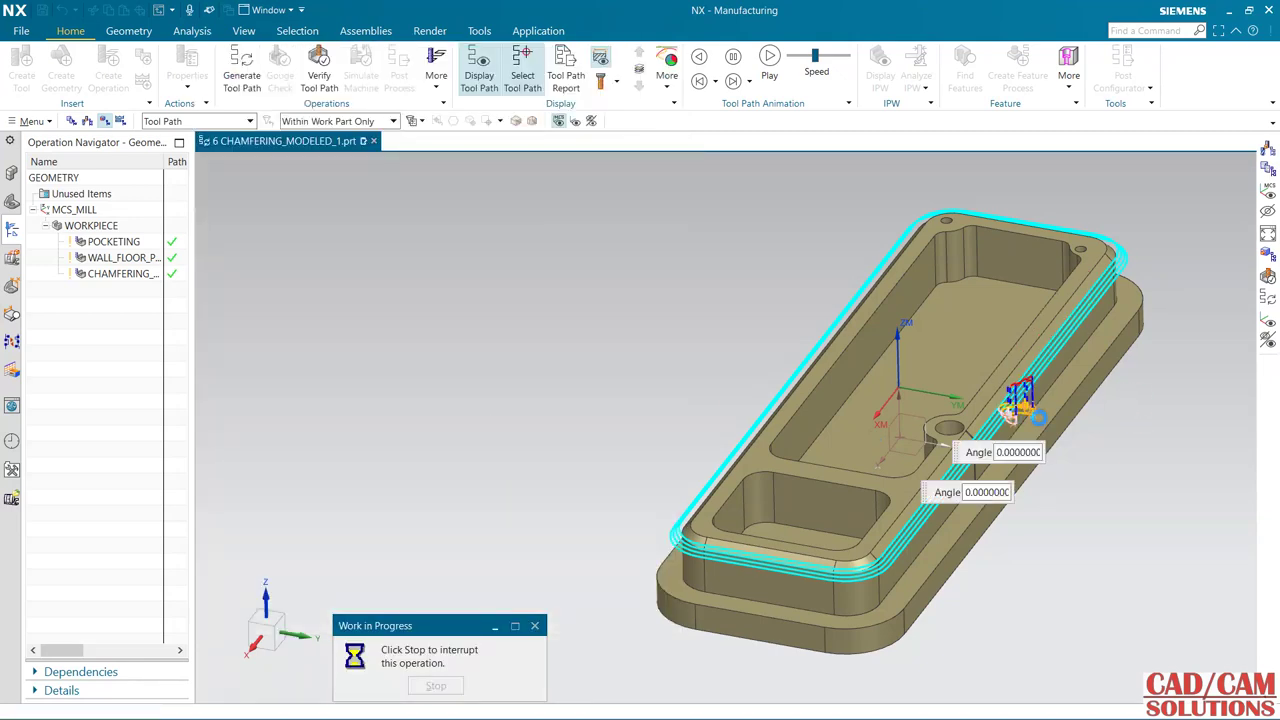
scroll(1036, 414, "down", 8)
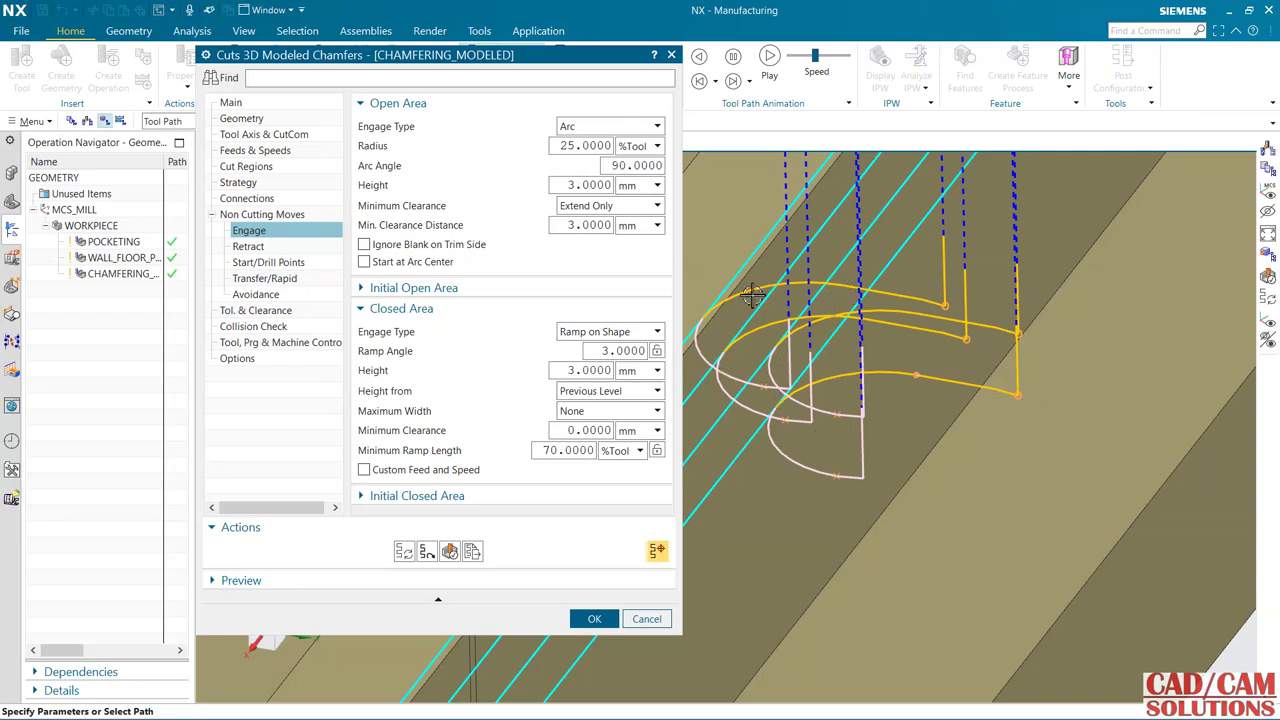
scroll(994, 414, "up", 5)
scroll(1011, 409, "down", 5)
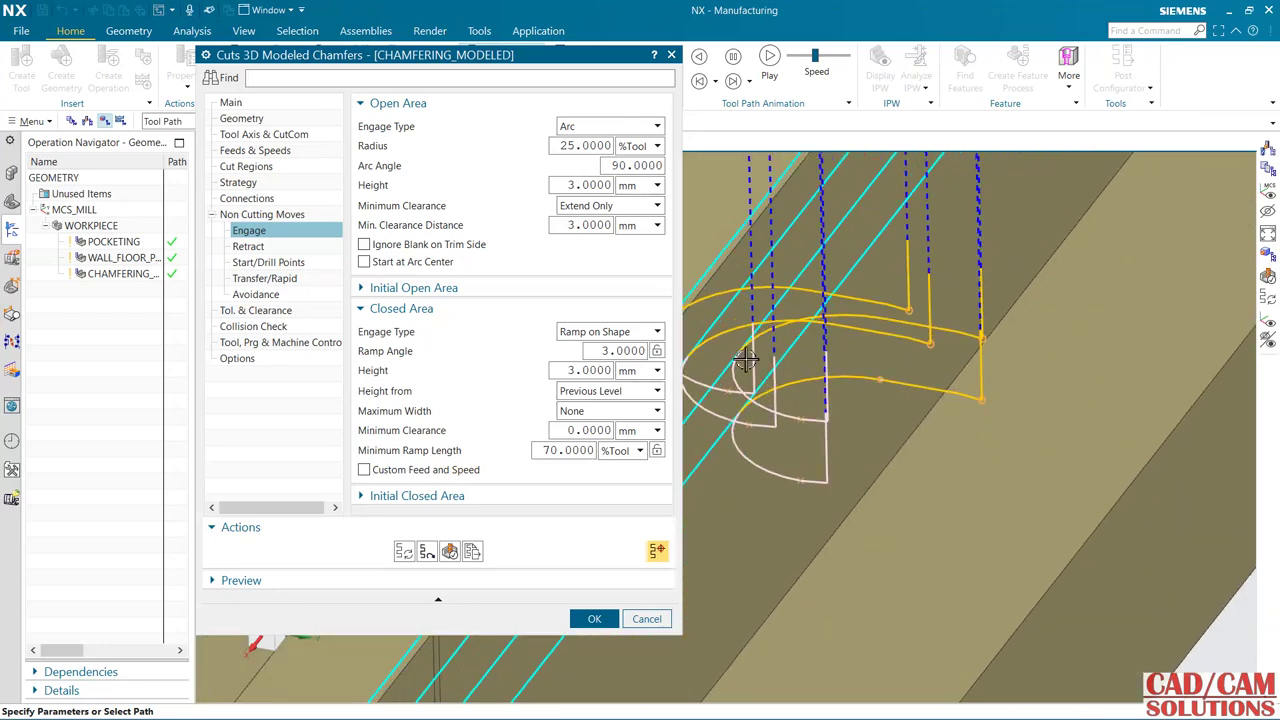
scroll(800, 390, "up", 3)
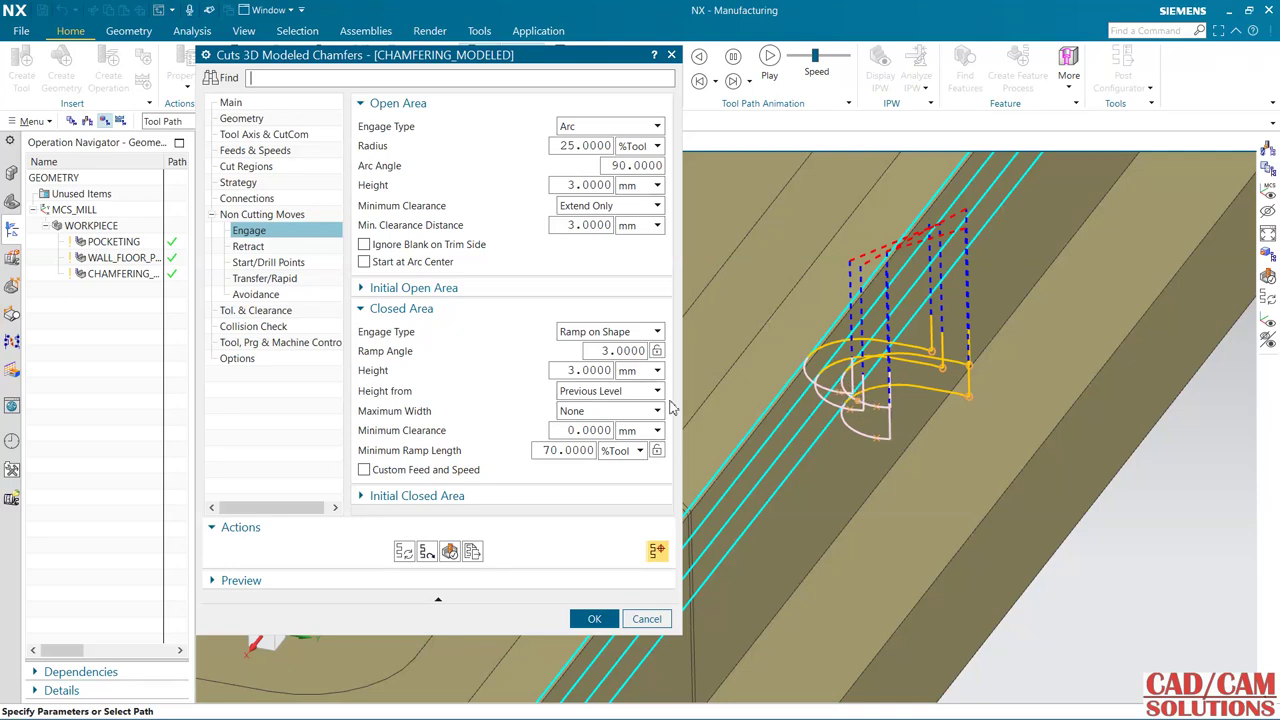
left_click(244, 248)
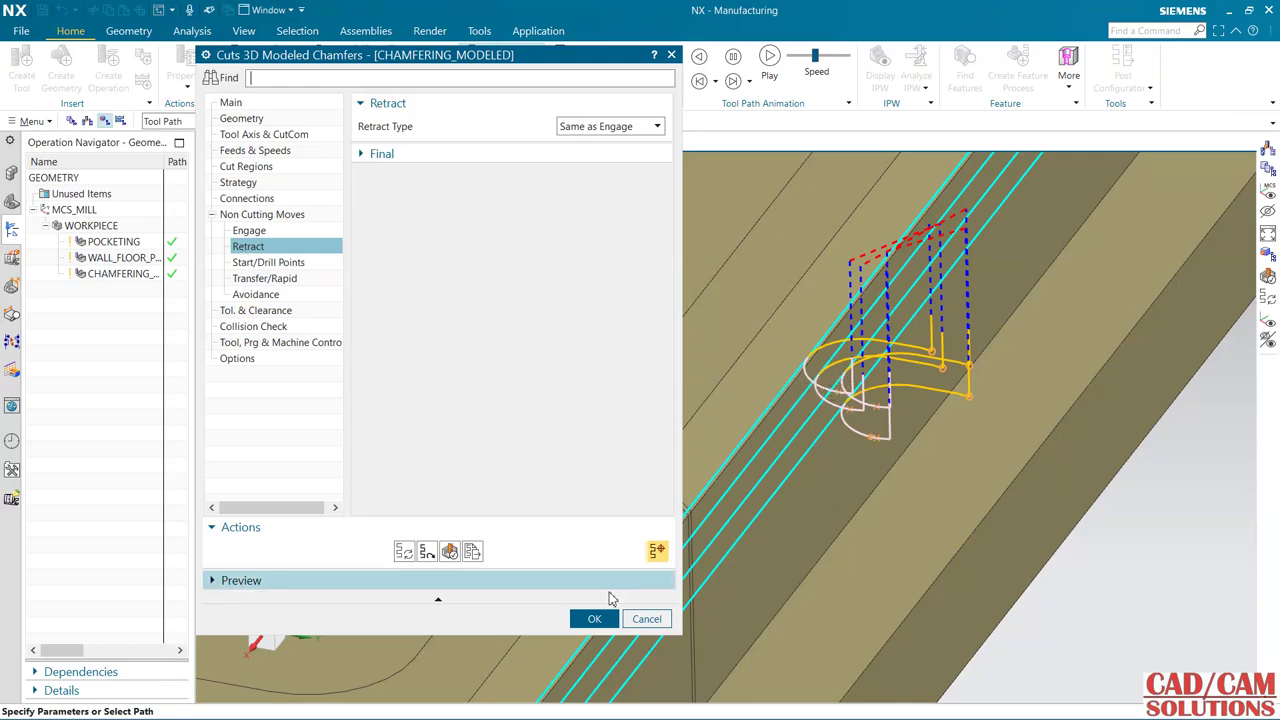
Run a 2D Dynamic verification, dismiss the camipw library error, and fit the part in view.
left_click(449, 551)
scroll(985, 405, "down", 8)
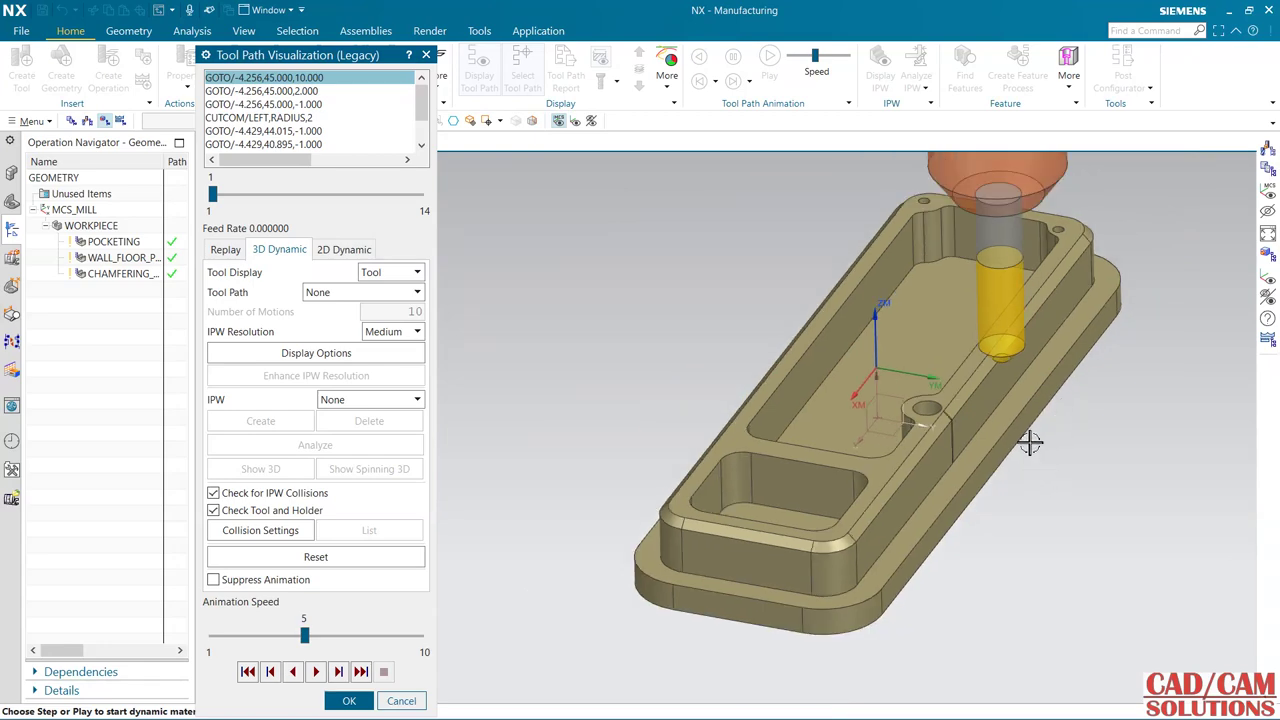
middle_click_drag(1031, 440, 965, 447)
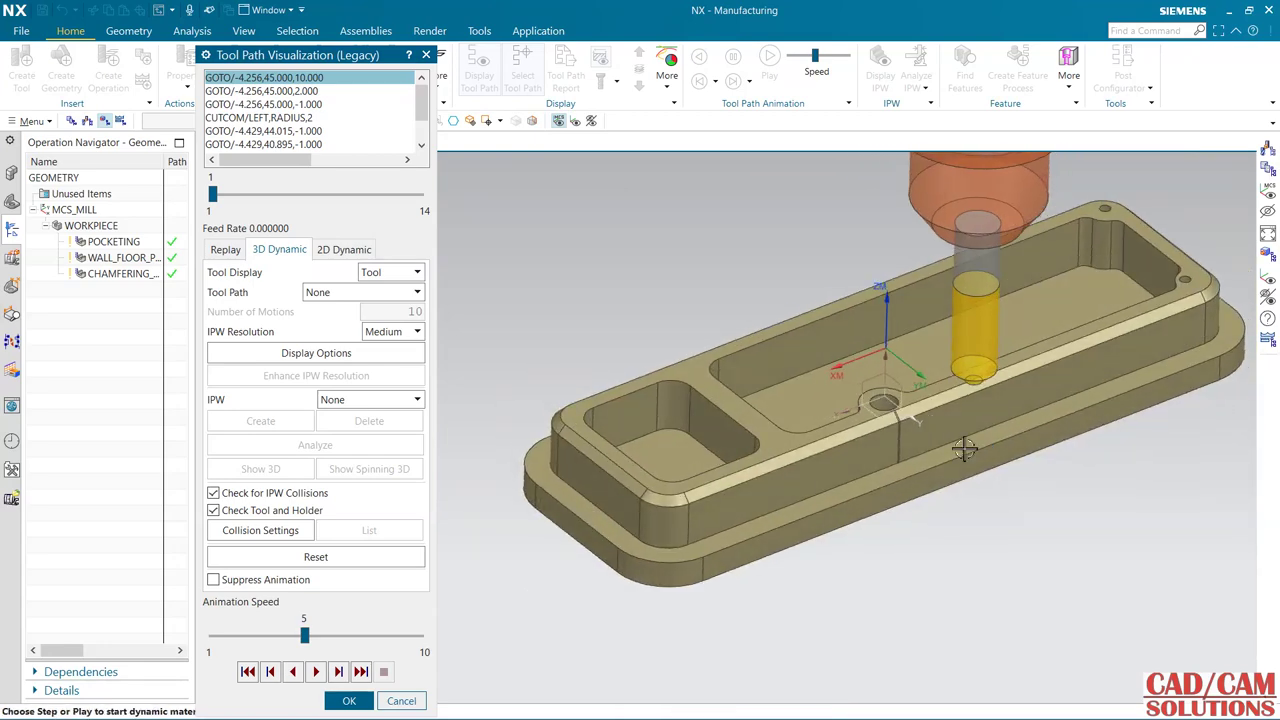
left_click(344, 249)
left_click(316, 672)
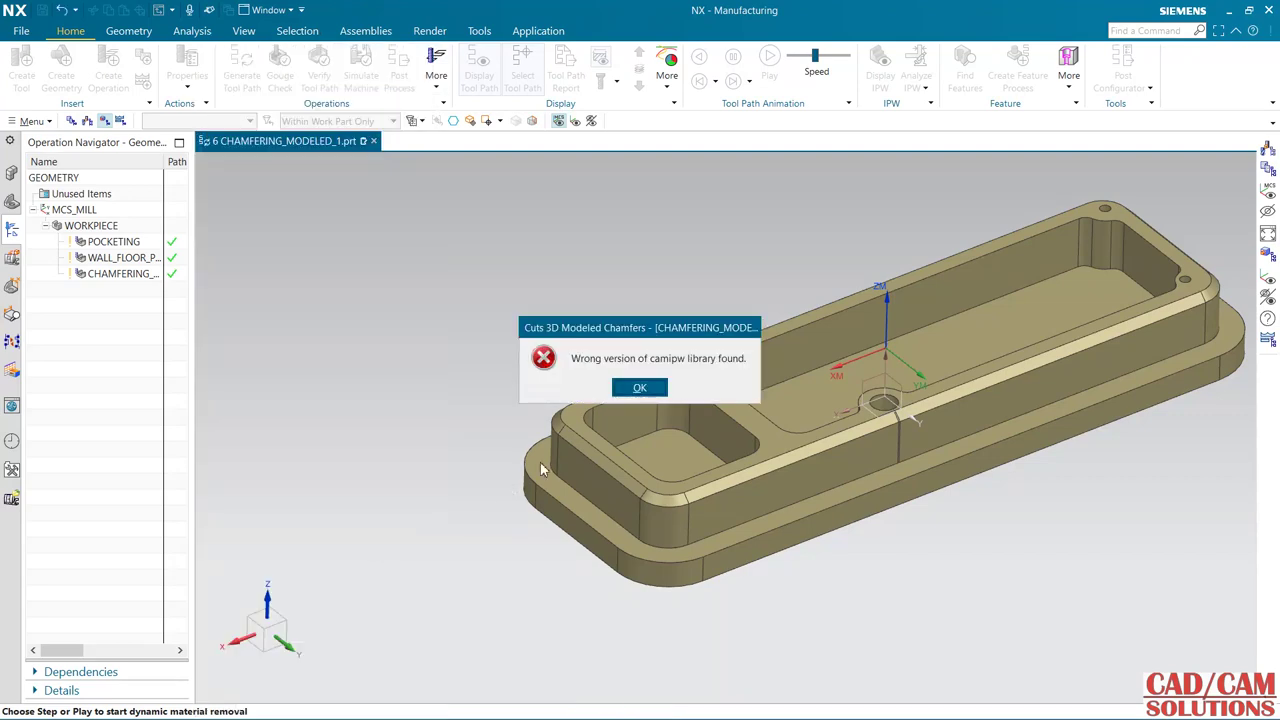
left_click(640, 387)
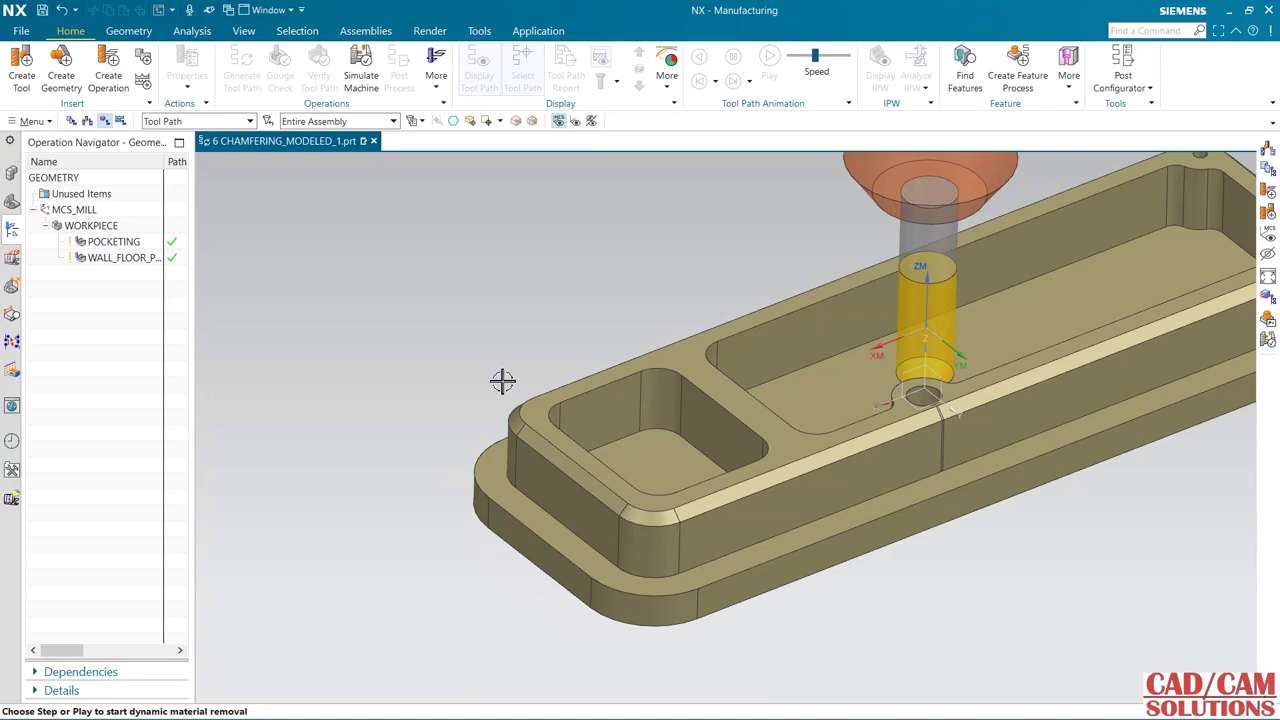
key("ctrl+f")
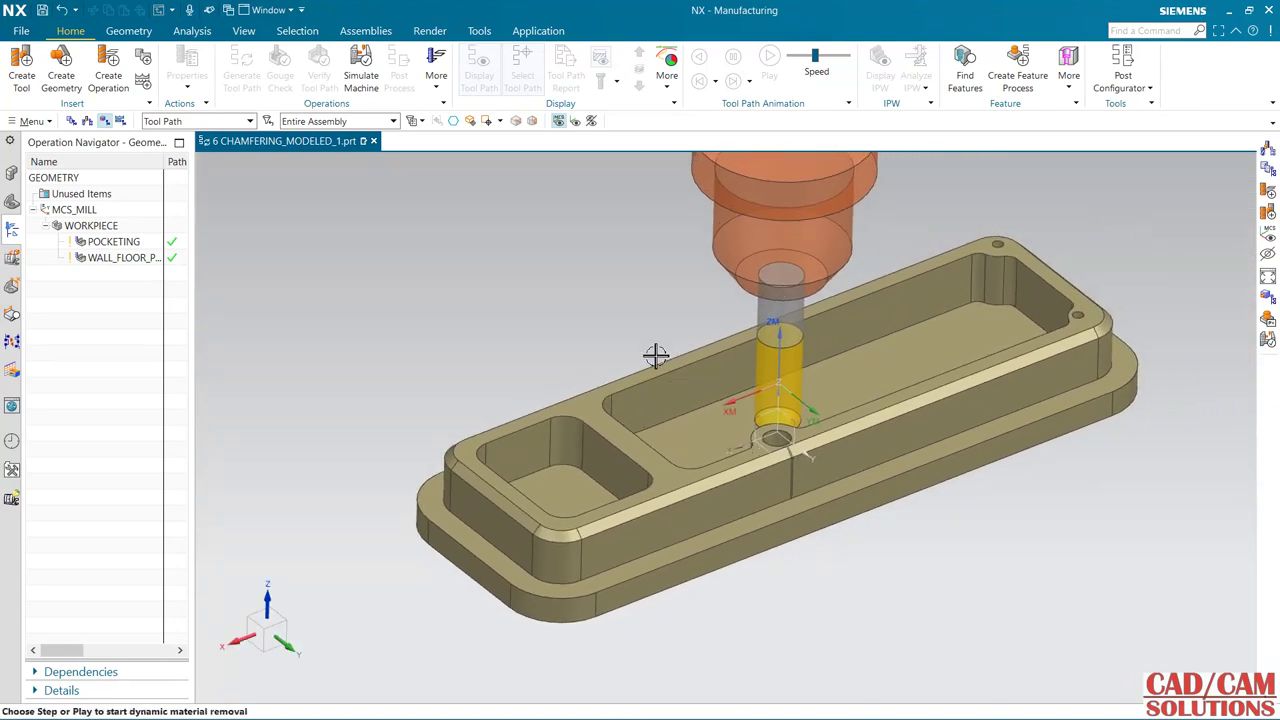